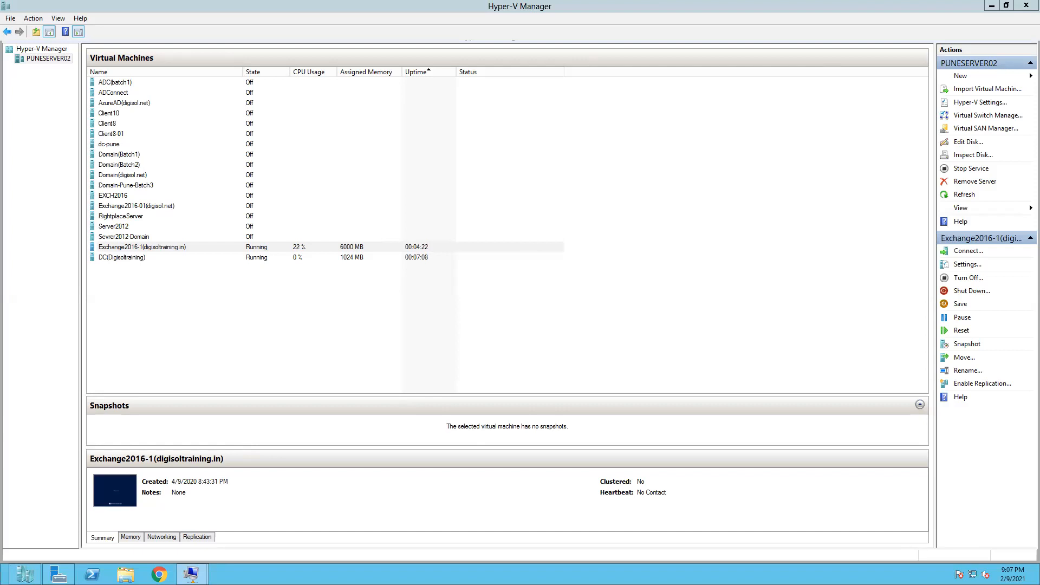
Bring the Exchange2016-1 VM console to the front and switch it to full screen.
{"action": "mouse_move", "coordinate": [190, 573]}
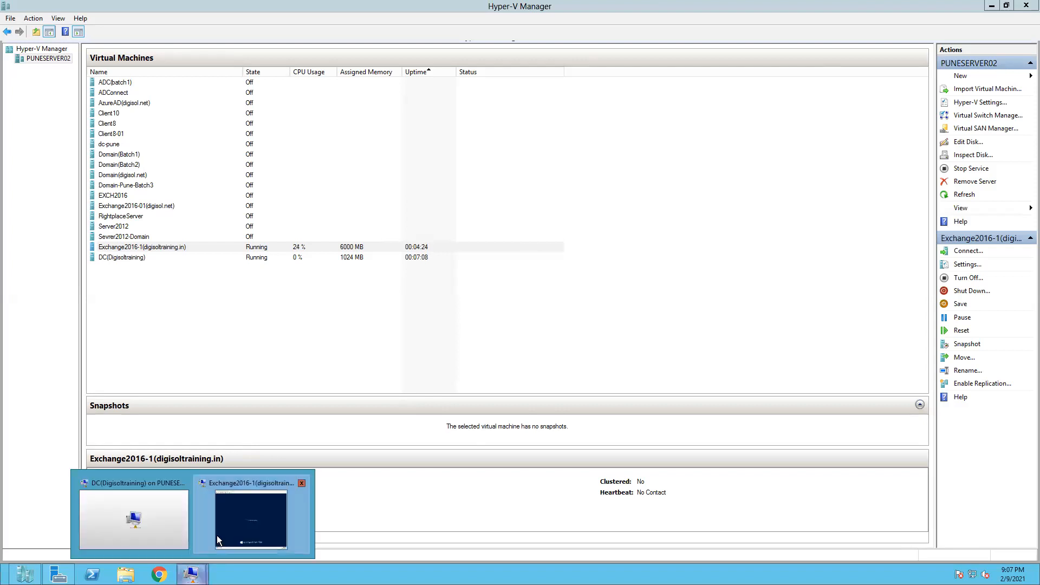
{"action": "left_click", "coordinate": [231, 520]}
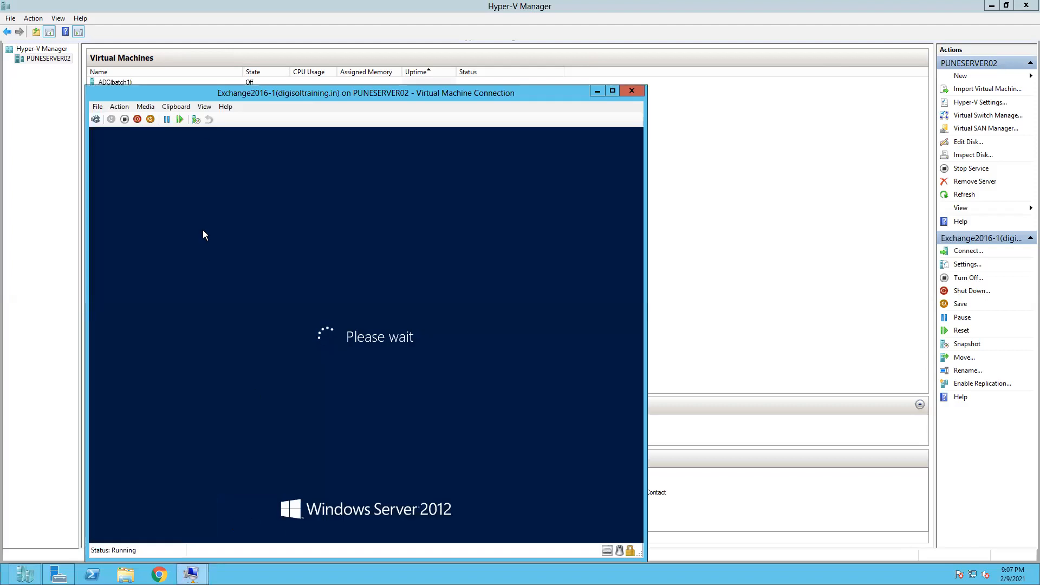
{"action": "left_click", "coordinate": [207, 109]}
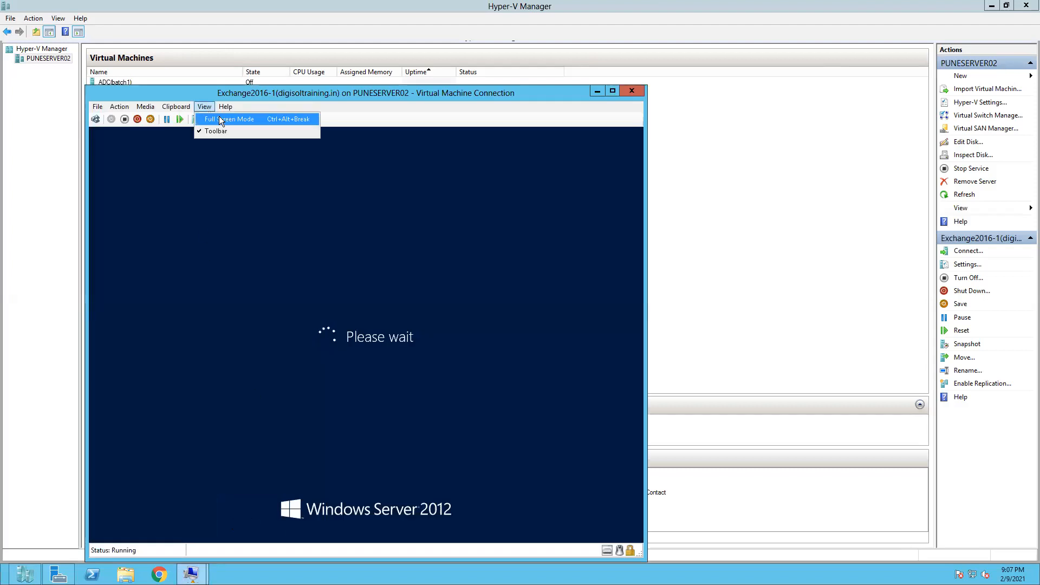
{"action": "left_click", "coordinate": [219, 116]}
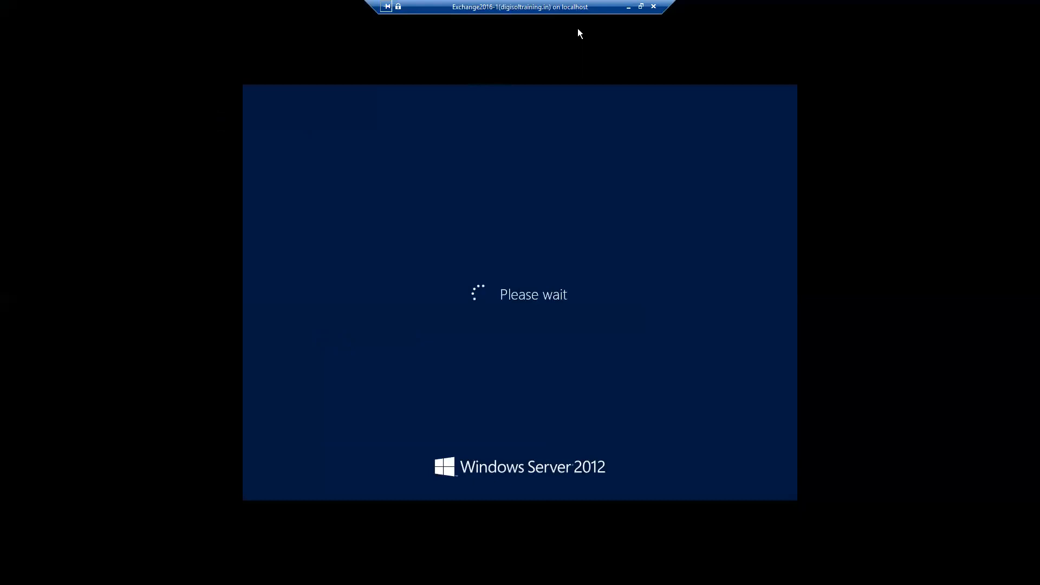
Minimize the console back to Hyper-V Manager, then restore Exchange2016-1 full screen.
{"action": "left_click_drag", "start_coordinate": [438, 7], "coordinate": [336, 7]}
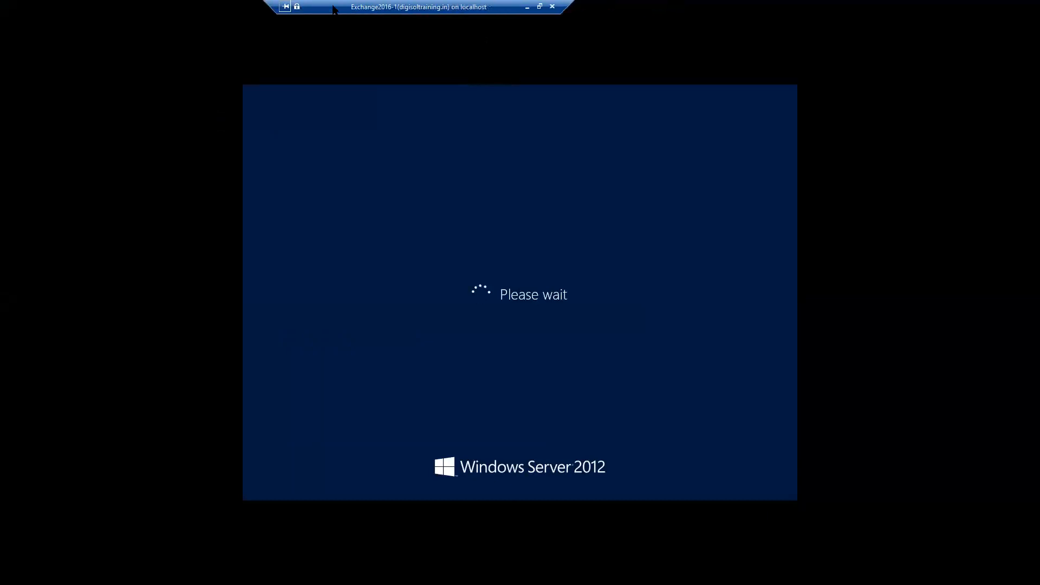
{"action": "left_click", "coordinate": [527, 8]}
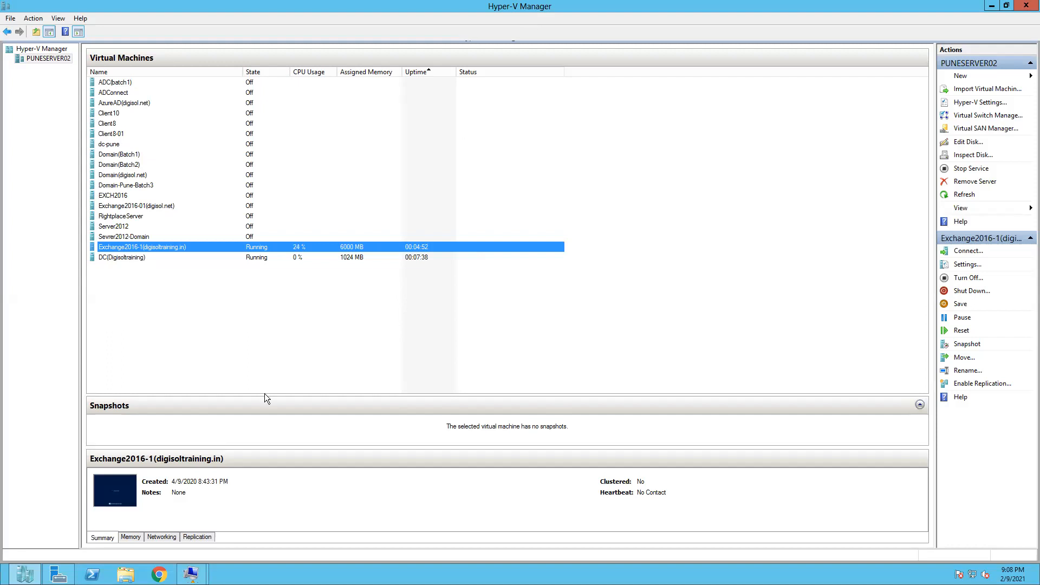
{"action": "mouse_move", "coordinate": [192, 574]}
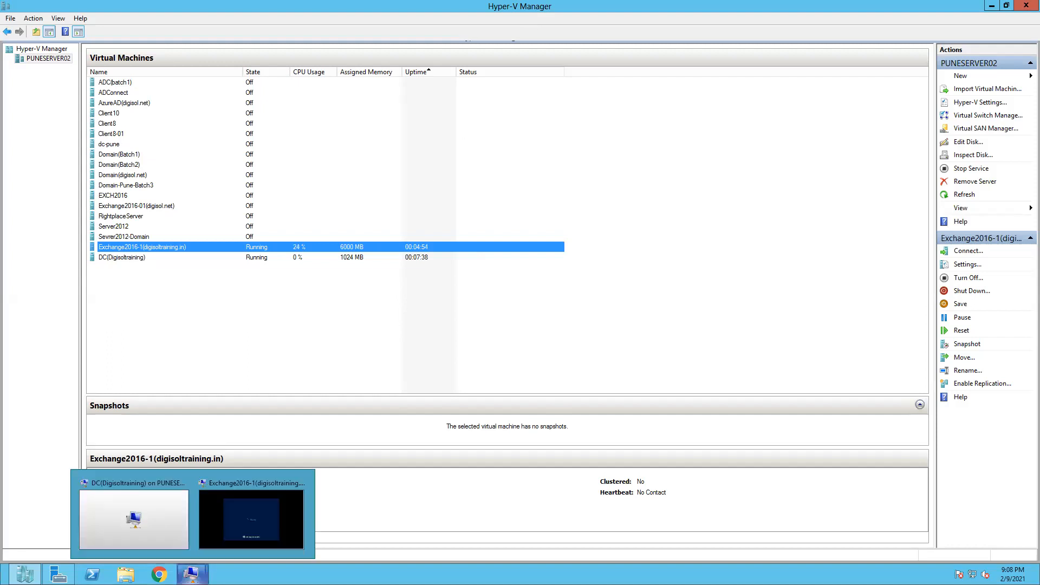
{"action": "left_click", "coordinate": [238, 519]}
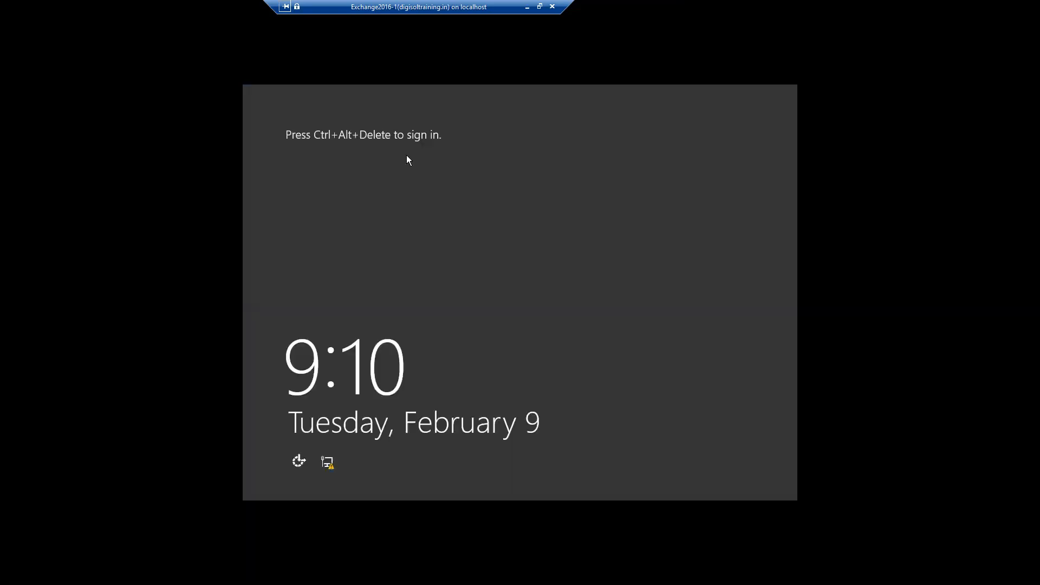
Restore the console to a window and send Ctrl+Alt+Delete to reach the administrator password prompt.
{"action": "left_click", "coordinate": [540, 7]}
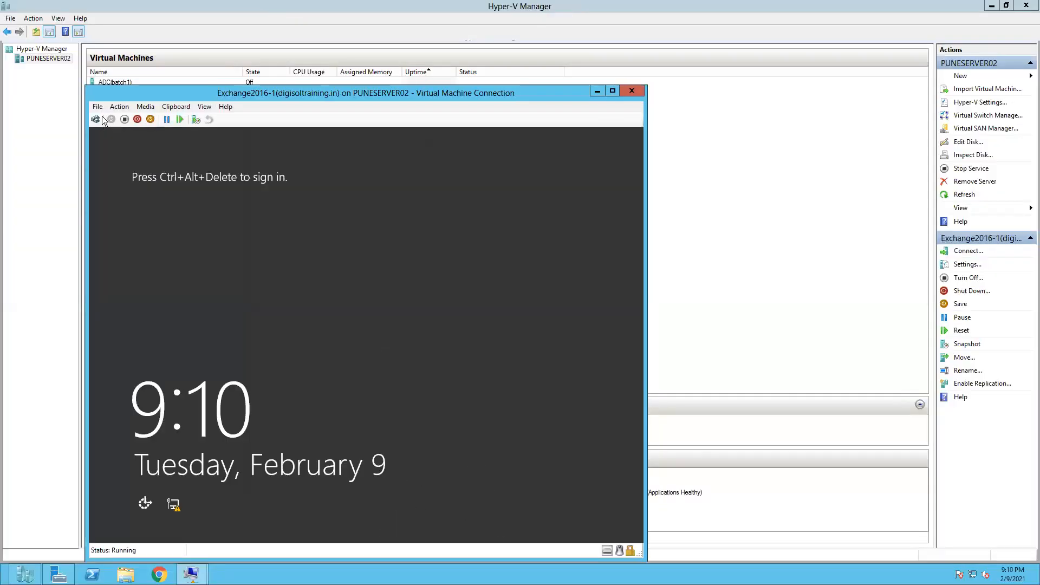
{"action": "left_click", "coordinate": [119, 107]}
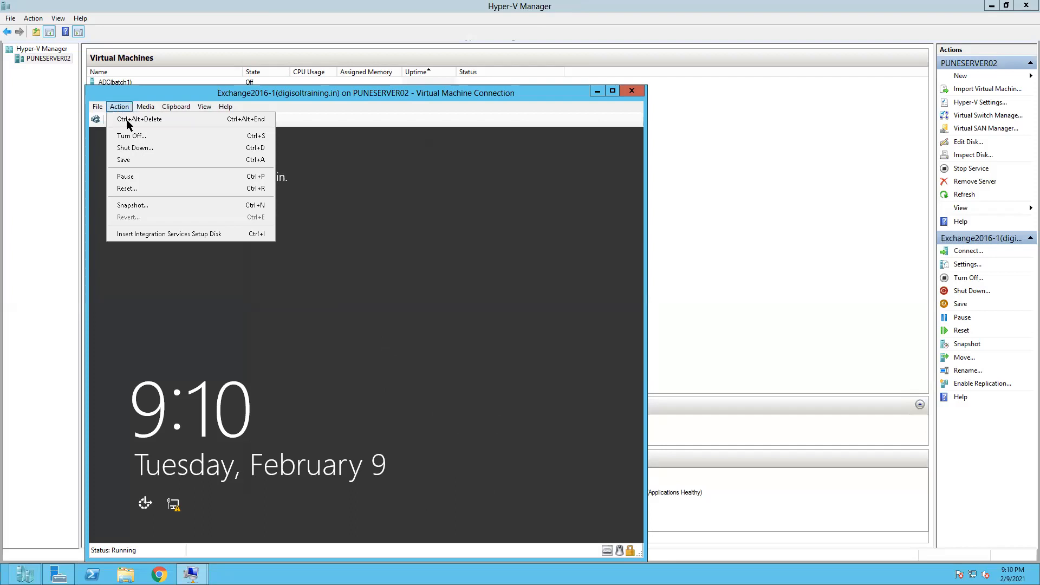
{"action": "left_click", "coordinate": [128, 119]}
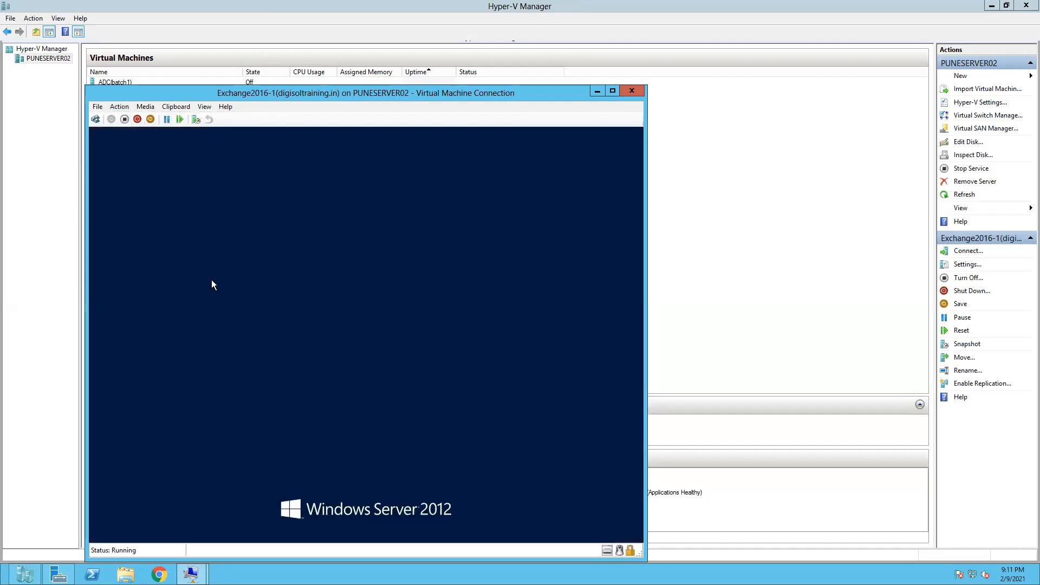
{"action": "mouse_move", "coordinate": [412, 3]}
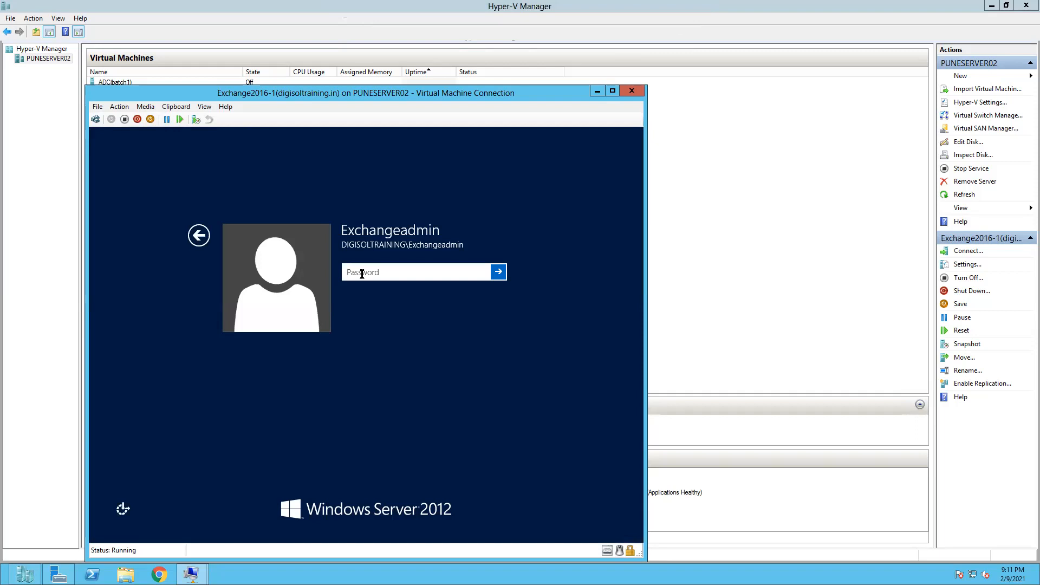
Sign in with the administrator password and switch the VM console to full screen.
{"action": "type", "text": "•••••••••••"}
{"action": "key", "text": "Return"}
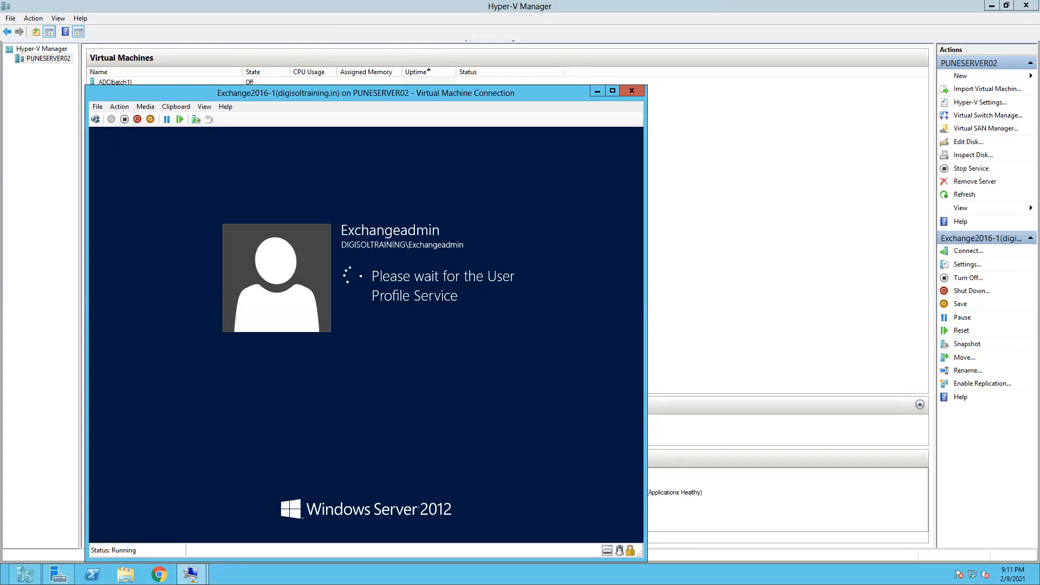
{"action": "left_click", "coordinate": [201, 107]}
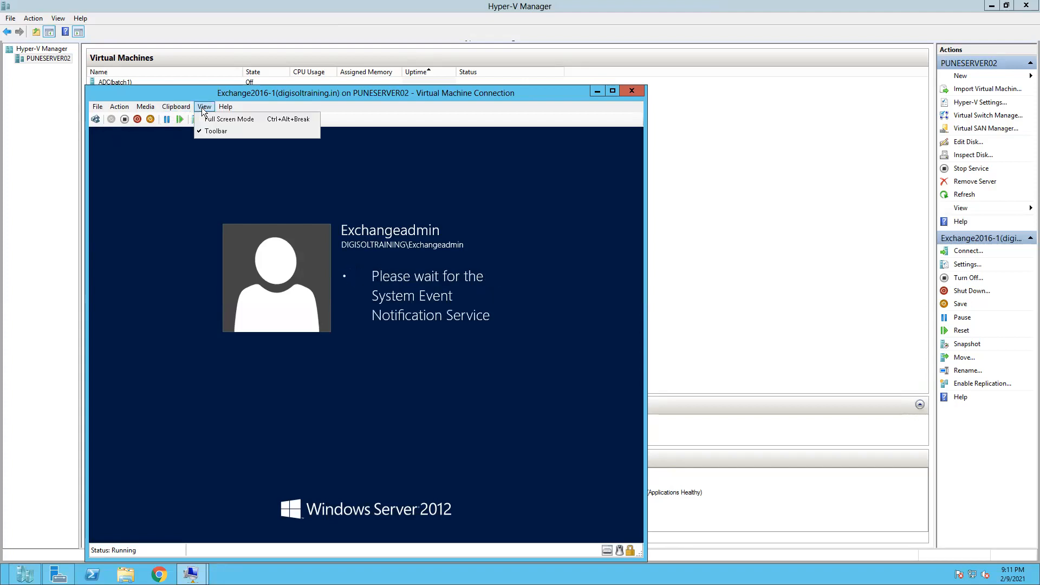
{"action": "left_click", "coordinate": [221, 119]}
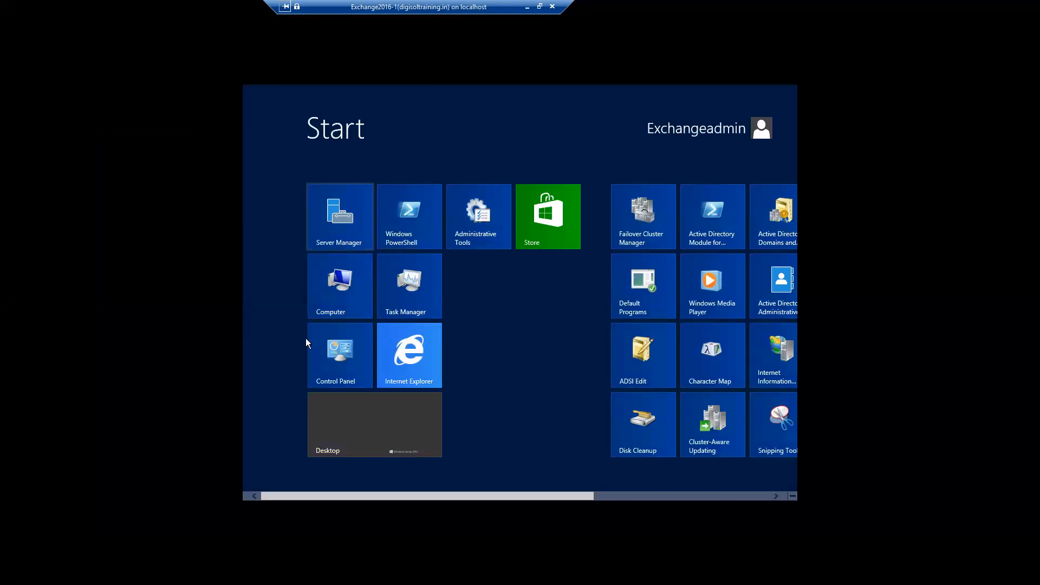
Open the Computer tile on the Start screen to view the VM's drives.
{"action": "left_click", "coordinate": [331, 307]}
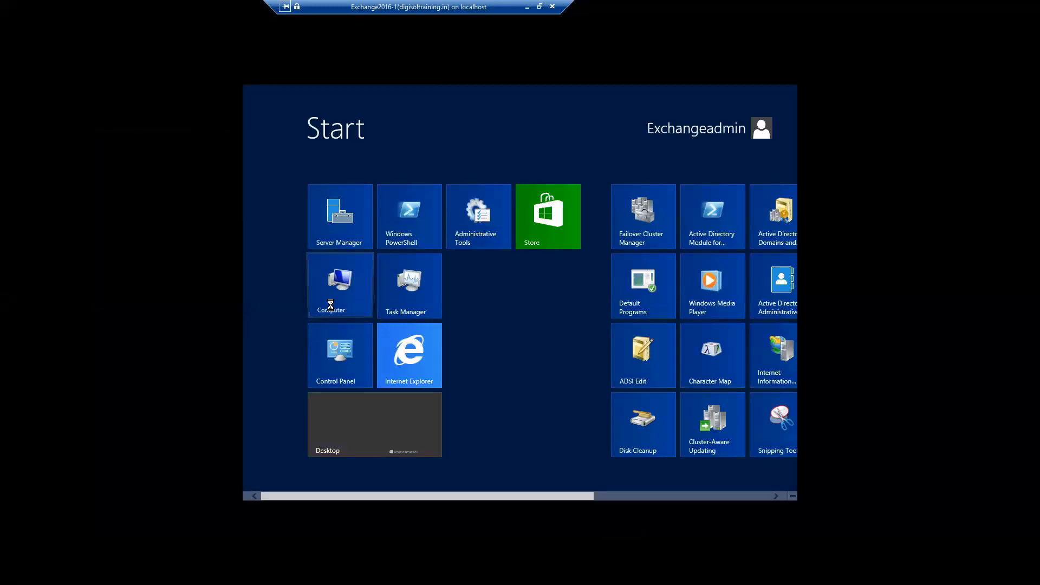
{"action": "right_click", "coordinate": [330, 305]}
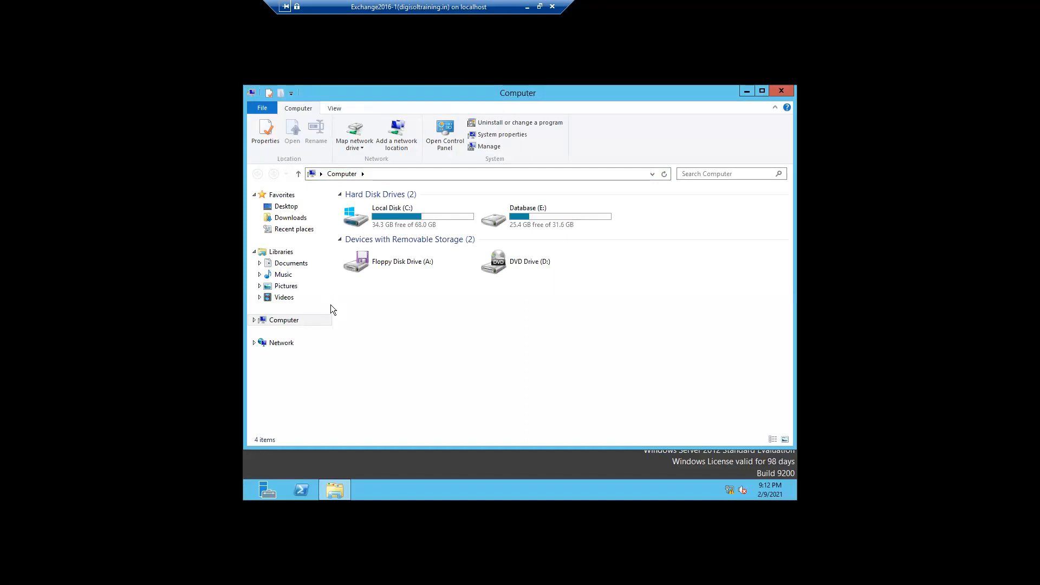
Show the Computer drives, then close the File Explorer window to reveal Server Manager.
{"action": "left_click", "coordinate": [289, 323]}
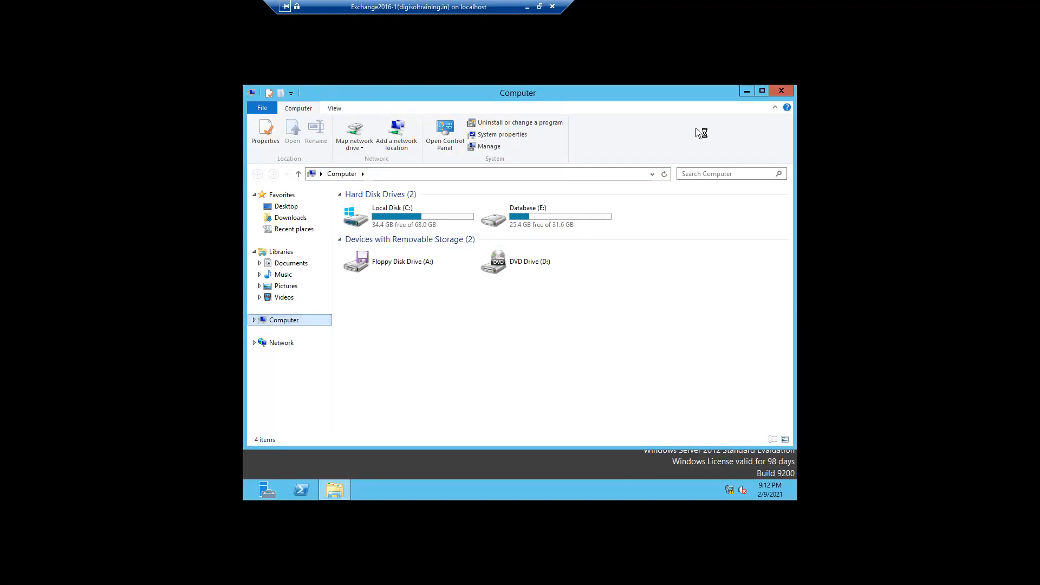
{"action": "left_click", "coordinate": [781, 91]}
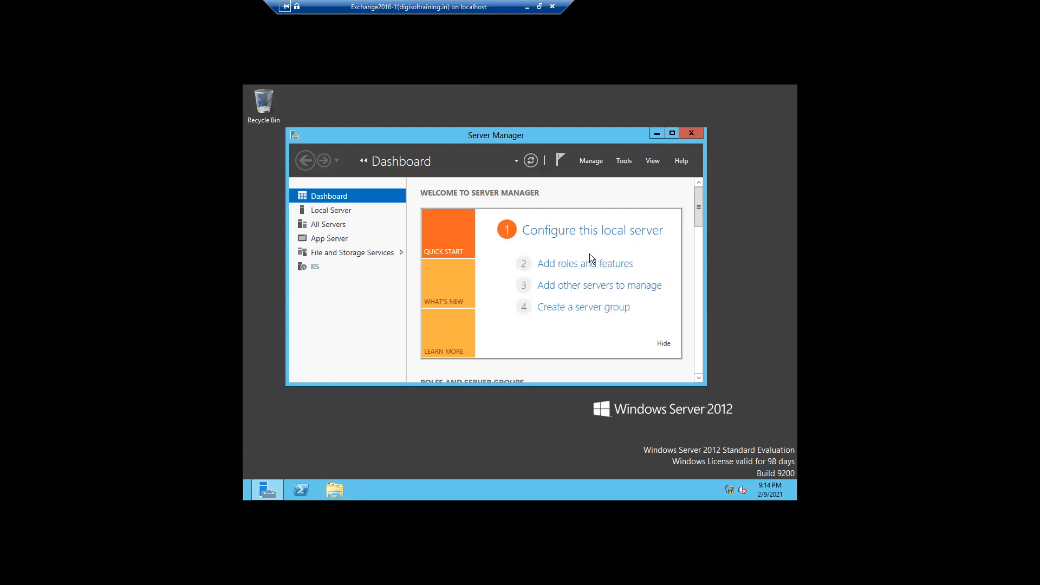
Minimize the Server Manager dashboard to leave the empty desktop showing.
{"action": "left_click", "coordinate": [656, 135]}
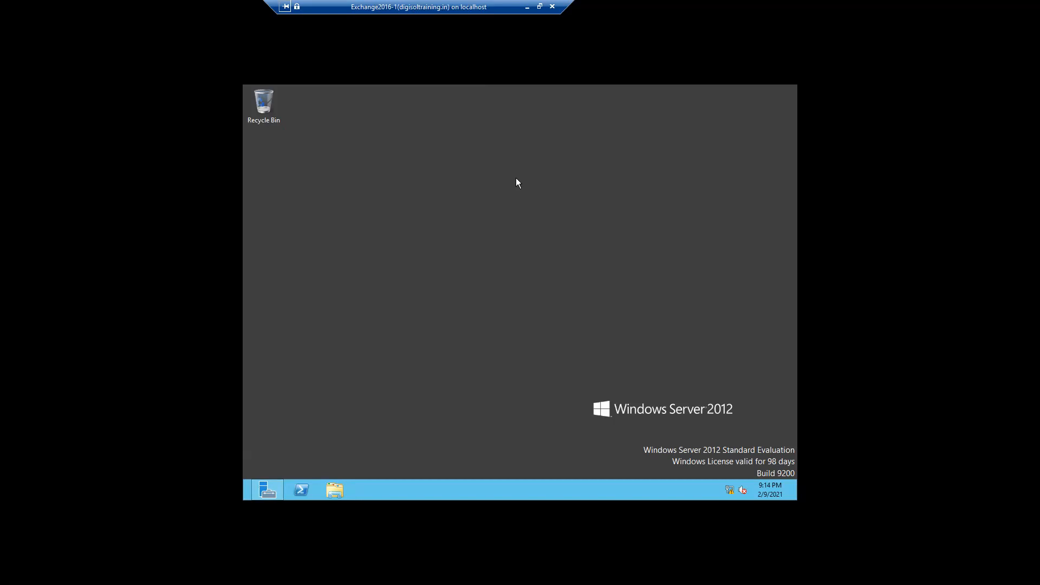
Minimize the VM console to return to Hyper-V Manager's virtual machine list.
{"action": "left_click", "coordinate": [527, 8]}
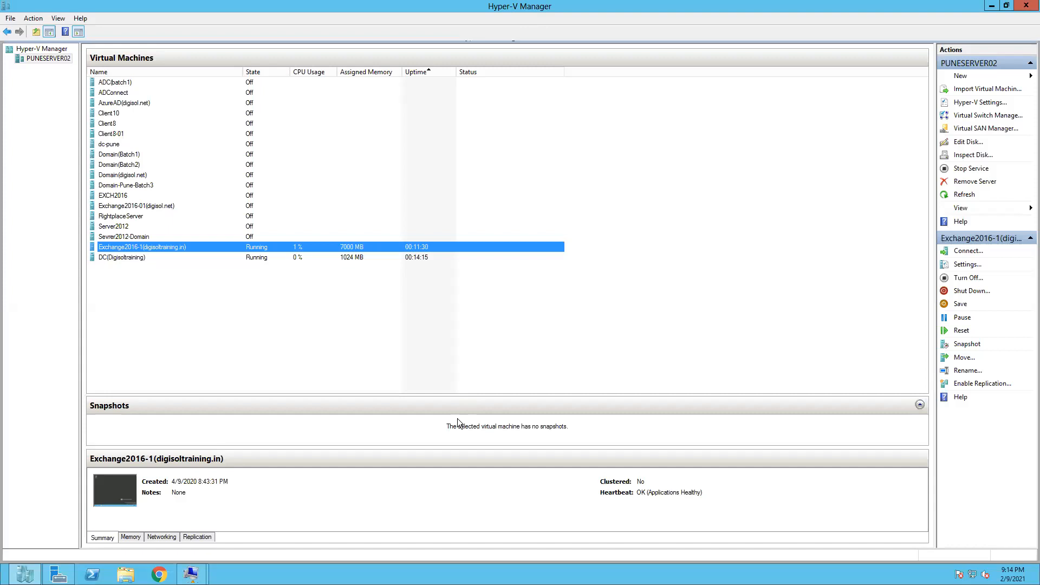
Review Hyper-V Manager's list: Exchange2016-1 at 7000 MB and DC(Digisoltraining) at 1024 MB, both running.
{"action": "mouse_move", "coordinate": [555, 2]}
{"action": "mouse_move", "coordinate": [476, 3]}
Reopen the Exchange2016-1 desktop and search its apps for 'exchan' to list the Exchange tools.
{"action": "mouse_move", "coordinate": [193, 573]}
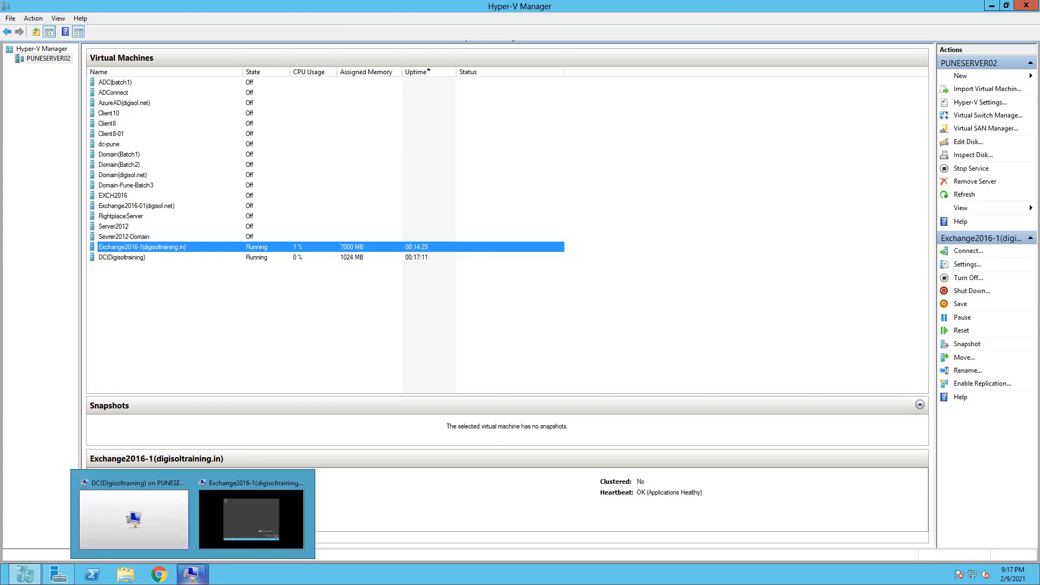
{"action": "left_click", "coordinate": [245, 513]}
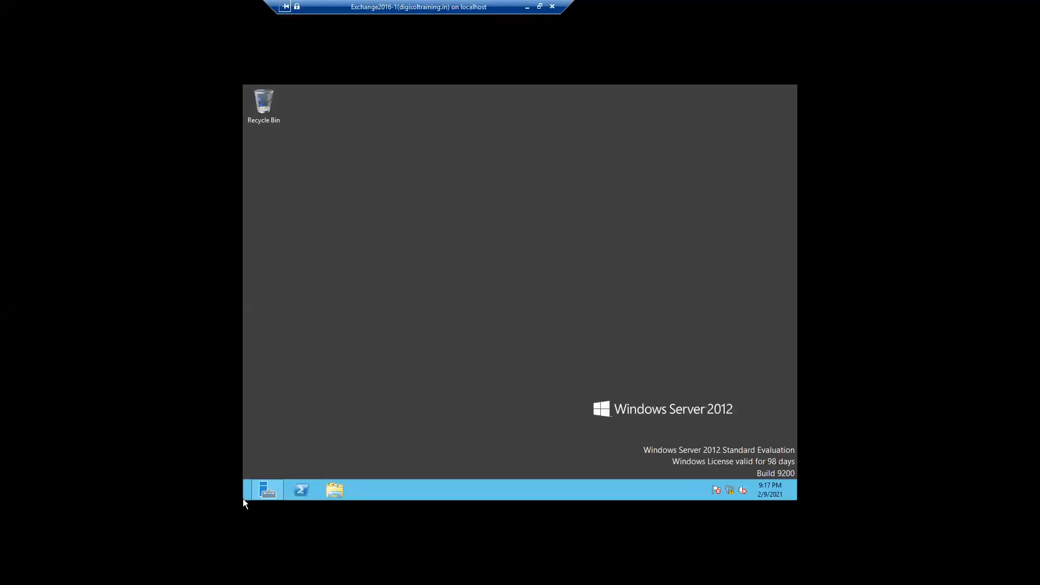
{"action": "right_click", "coordinate": [244, 499]}
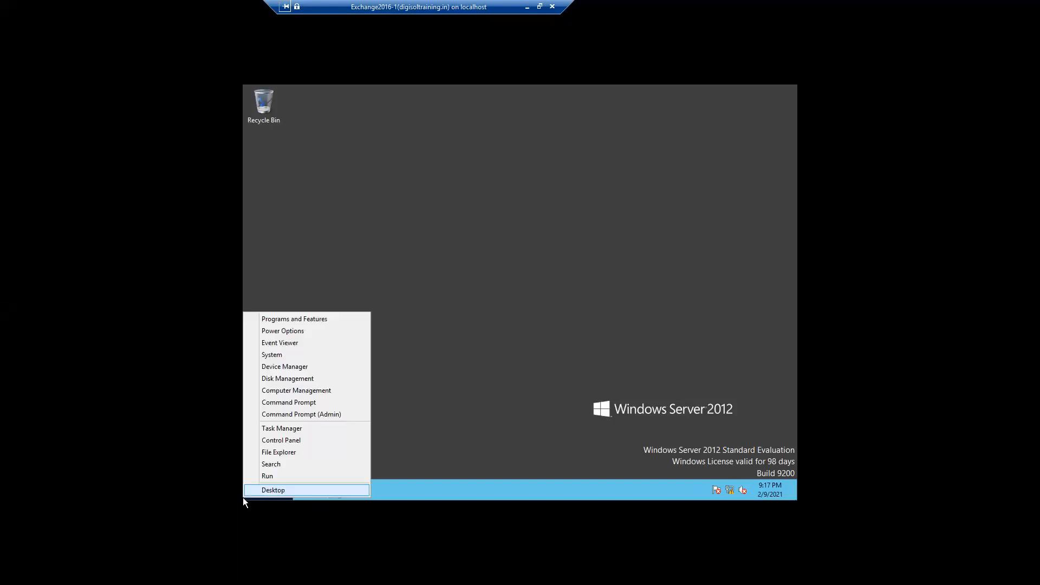
{"action": "left_click", "coordinate": [271, 466]}
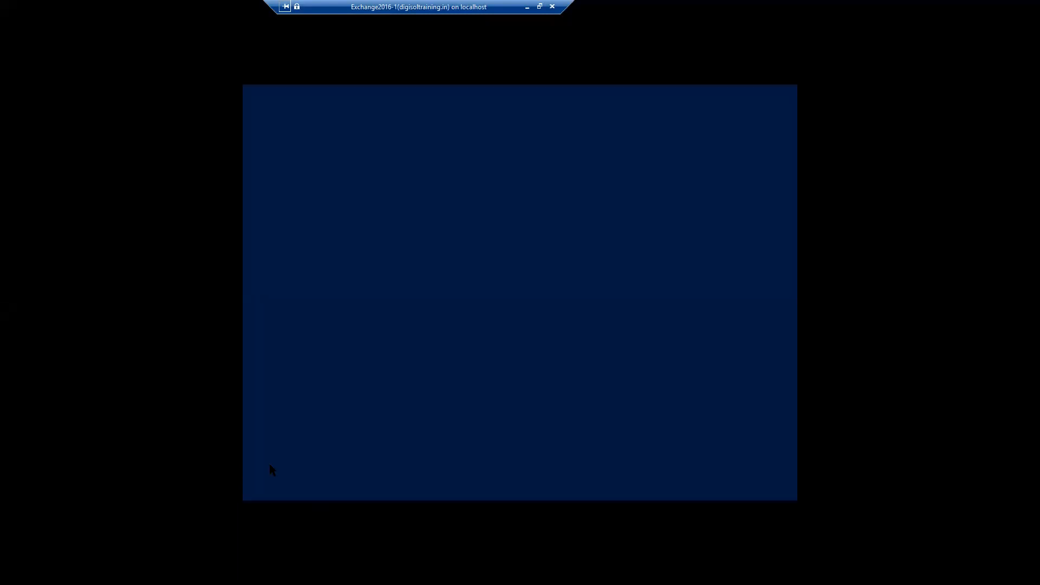
{"action": "type", "text": "exchan"}
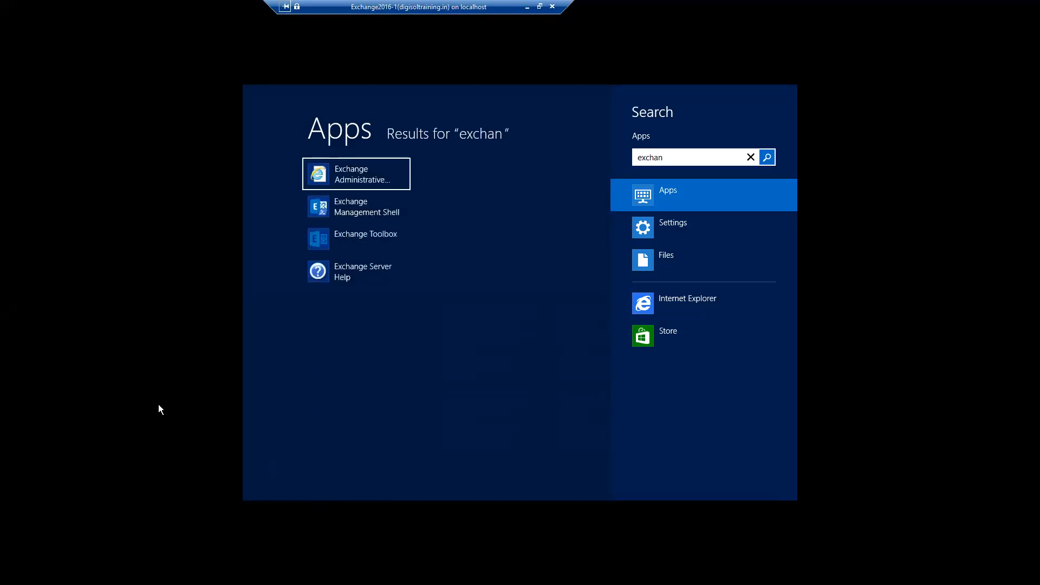
Launch Exchange Administrative Center and continue past the localhost/ecp certificate warning to its sign-in page.
{"action": "left_click", "coordinate": [374, 179]}
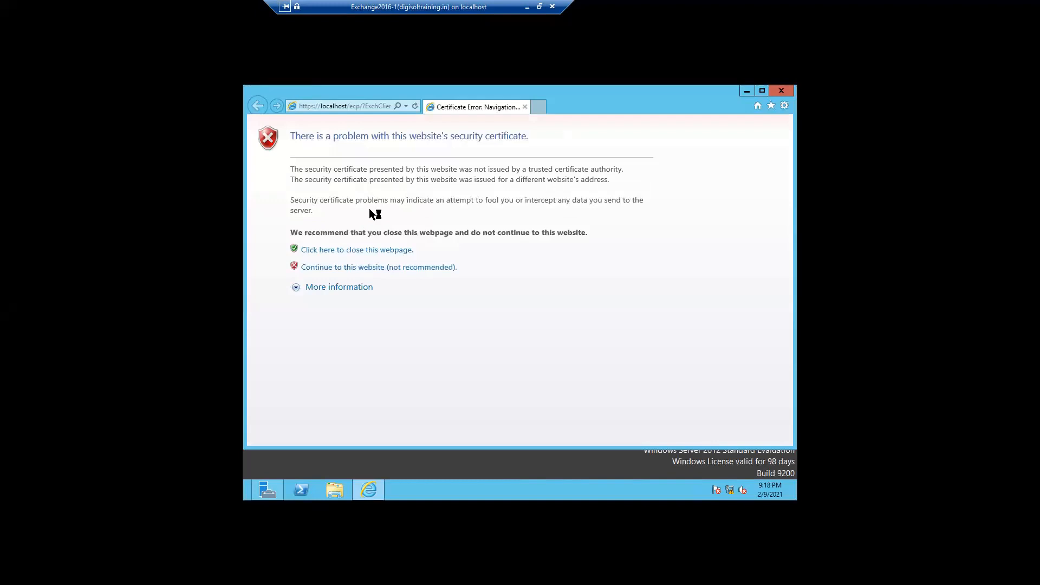
{"action": "left_click", "coordinate": [356, 268]}
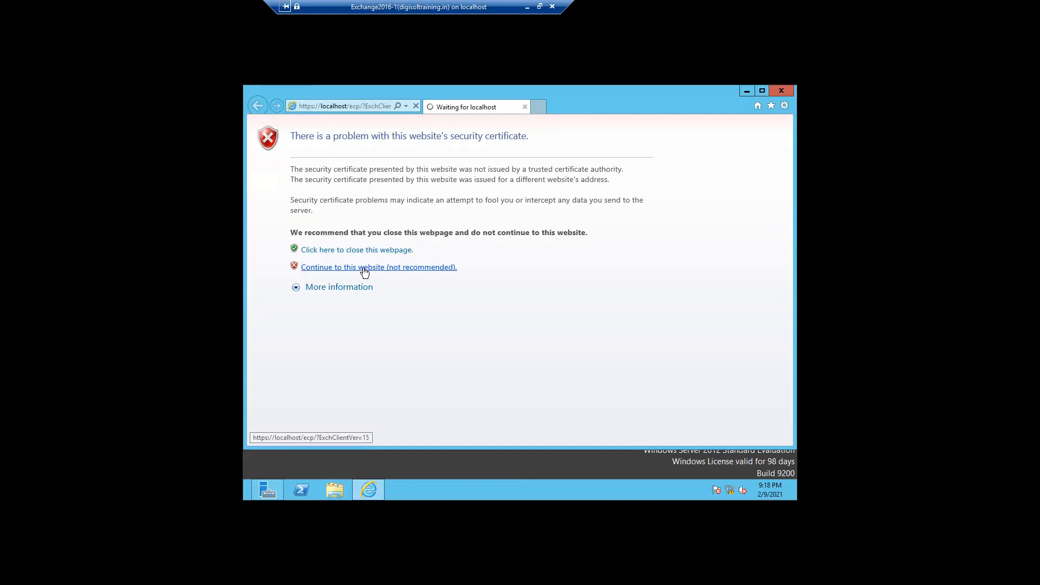
{"action": "left_click", "coordinate": [364, 271]}
Bypass the certificate warning and sign in to Exchange Admin Center with the administrator password.
{"action": "left_click", "coordinate": [364, 269]}
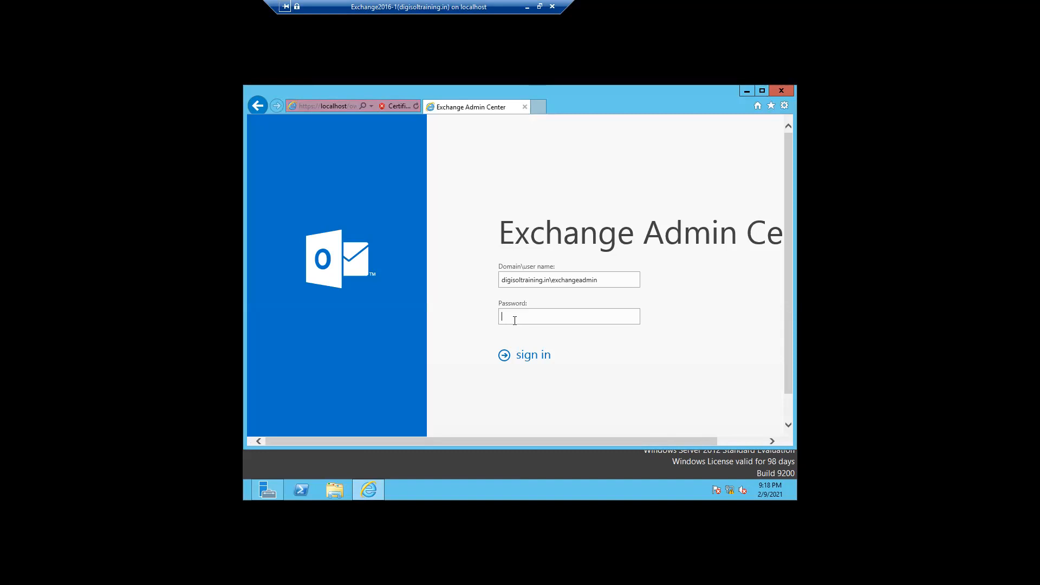
{"action": "type", "text": "•••••••••••"}
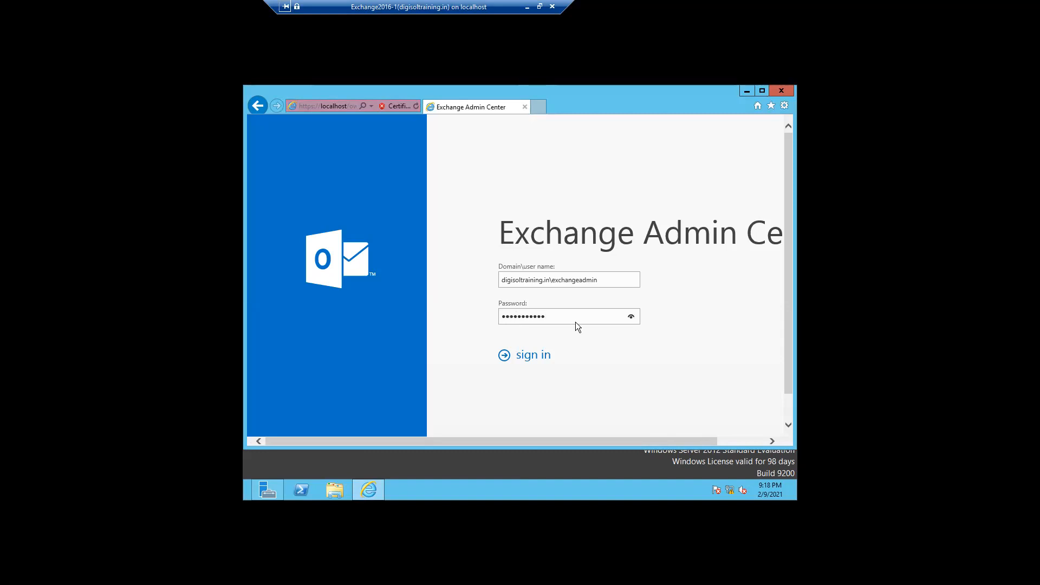
{"action": "left_click", "coordinate": [535, 358]}
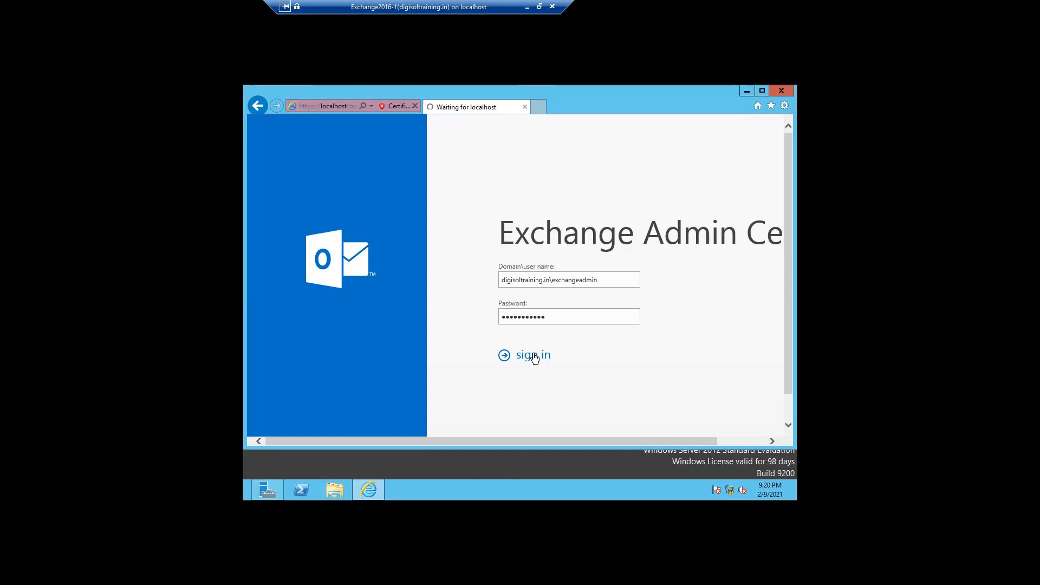
{"action": "left_click", "coordinate": [533, 356]}
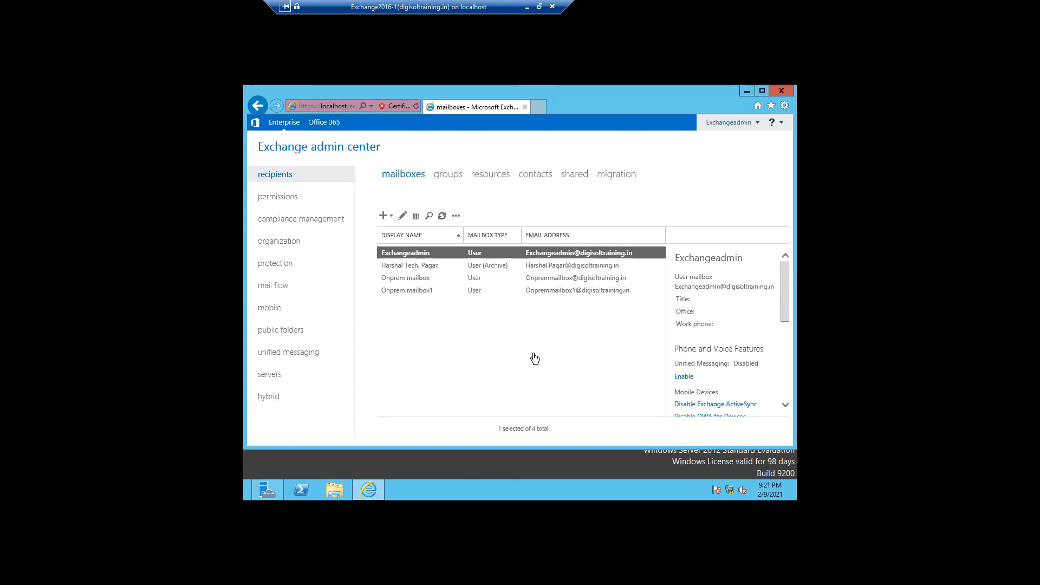
Start a new room mailbox from the resources list.
{"action": "mouse_move", "coordinate": [350, 5]}
{"action": "left_click", "coordinate": [490, 175]}
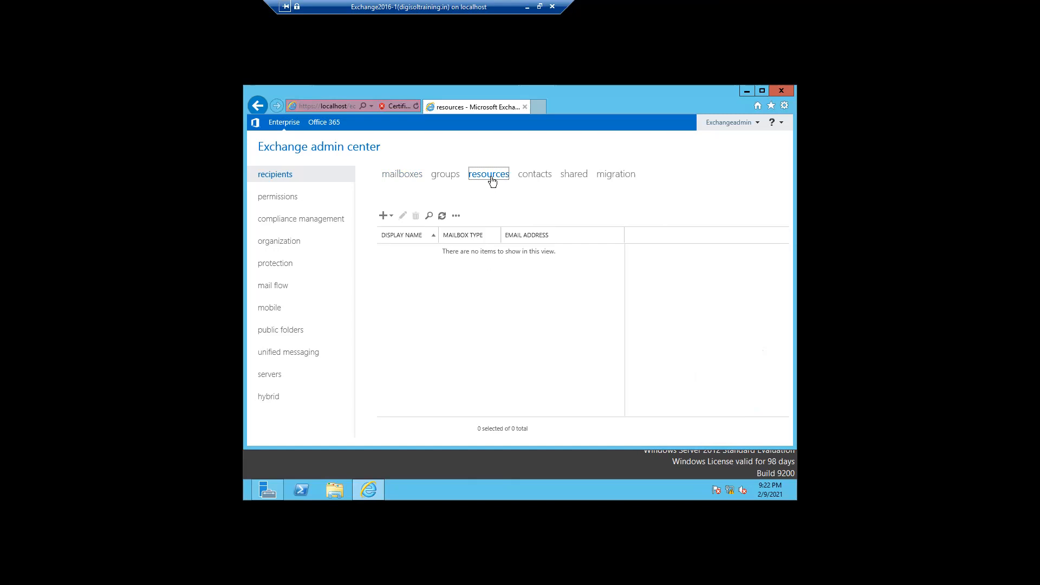
{"action": "left_click", "coordinate": [383, 220]}
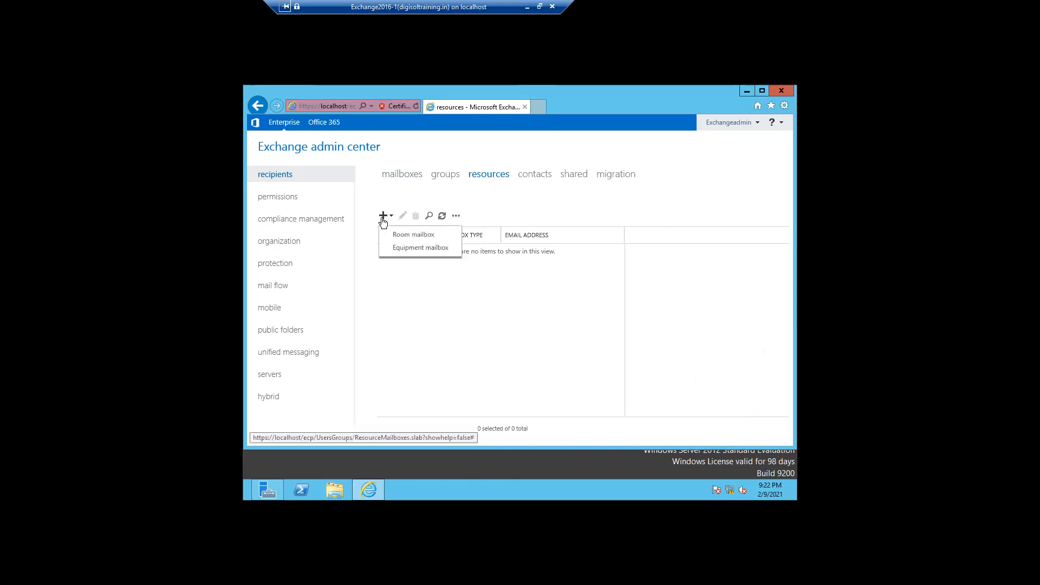
{"action": "left_click", "coordinate": [403, 236]}
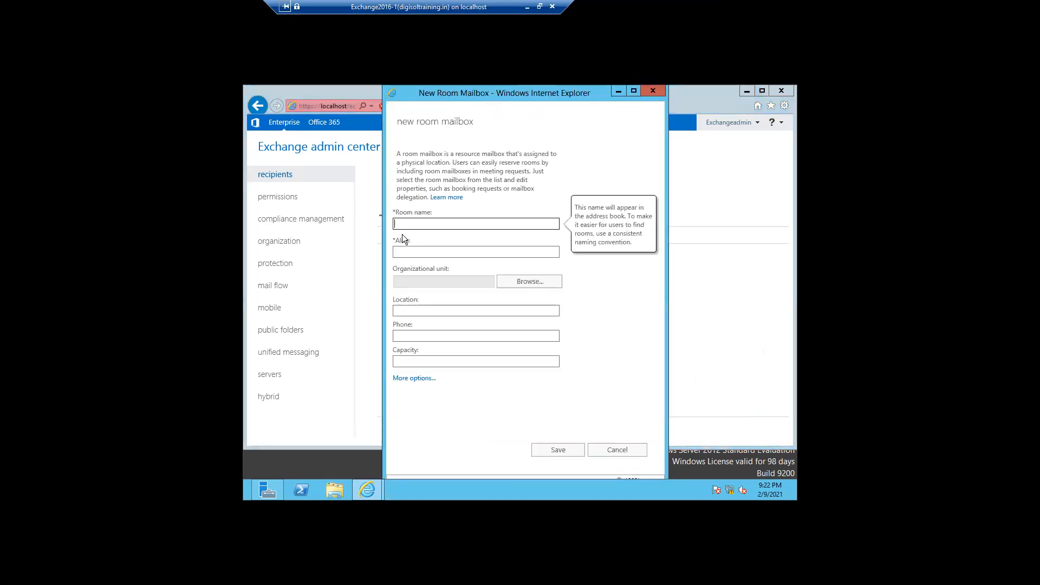
Enter Conferenceroom-mumbai as the room name and paste the same text into Alias.
{"action": "type", "text": "Conferenceroom-mumba"}
{"action": "left_click_drag", "start_coordinate": [469, 224], "coordinate": [401, 230]}
{"action": "key", "text": "ctrl+c"}
{"action": "left_click", "coordinate": [398, 249]}
{"action": "key", "text": "ctrl+v"}
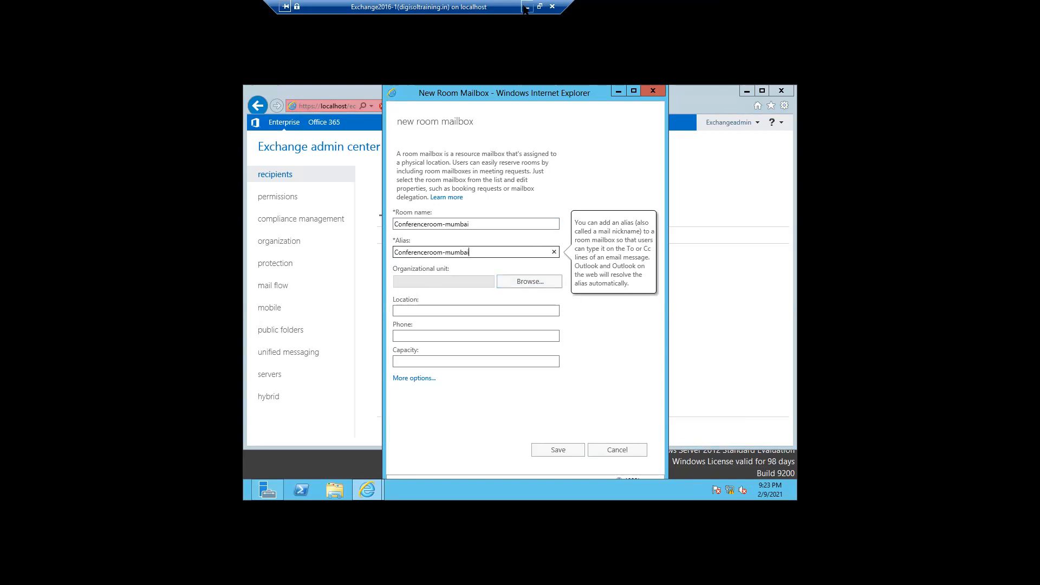
{"action": "mouse_move", "coordinate": [609, 9]}
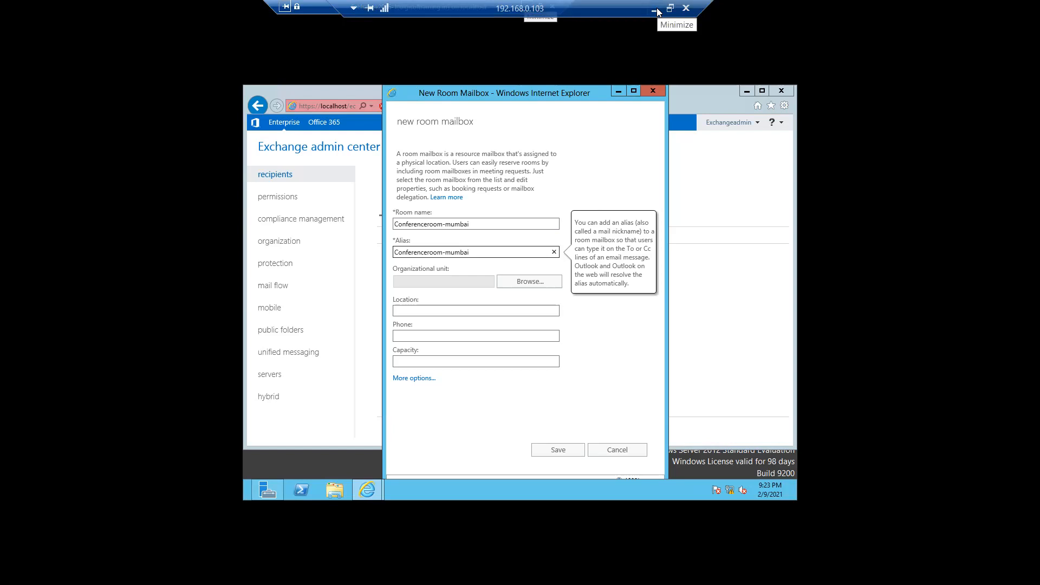
Browse organizational units, expand INDIA, and select the Pune unit.
{"action": "left_click", "coordinate": [510, 282]}
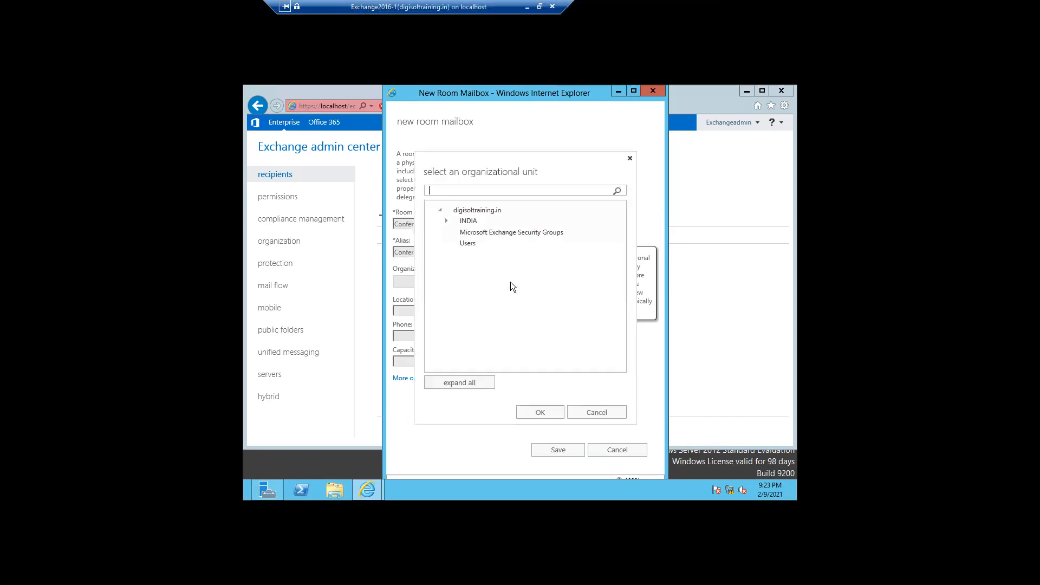
{"action": "left_click", "coordinate": [473, 223]}
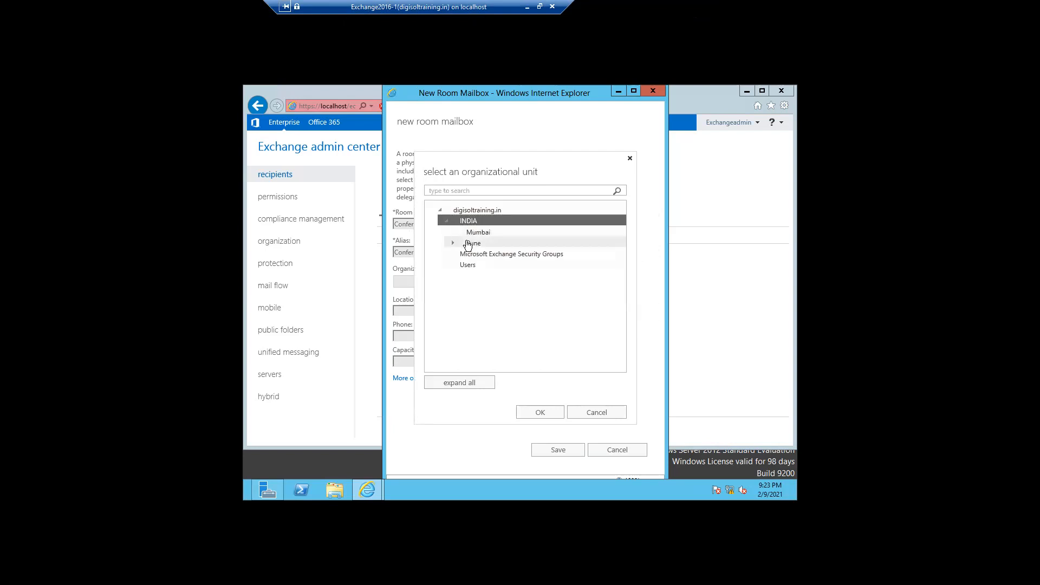
{"action": "left_click", "coordinate": [470, 243]}
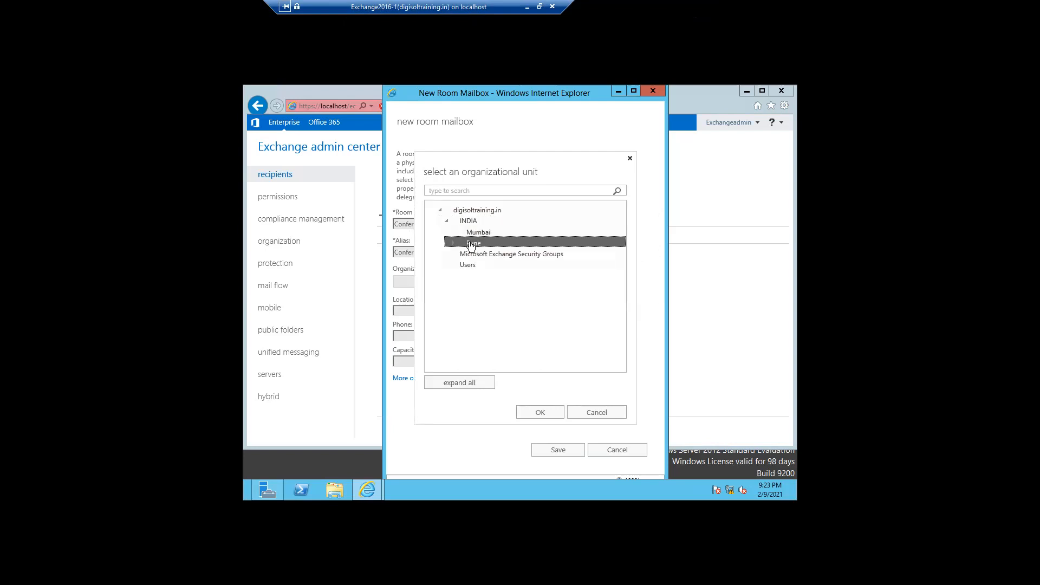
Confirm OU INDIA/Pune, set location Mumbai, the room's phone number and capacity 5.
{"action": "left_click", "coordinate": [539, 413]}
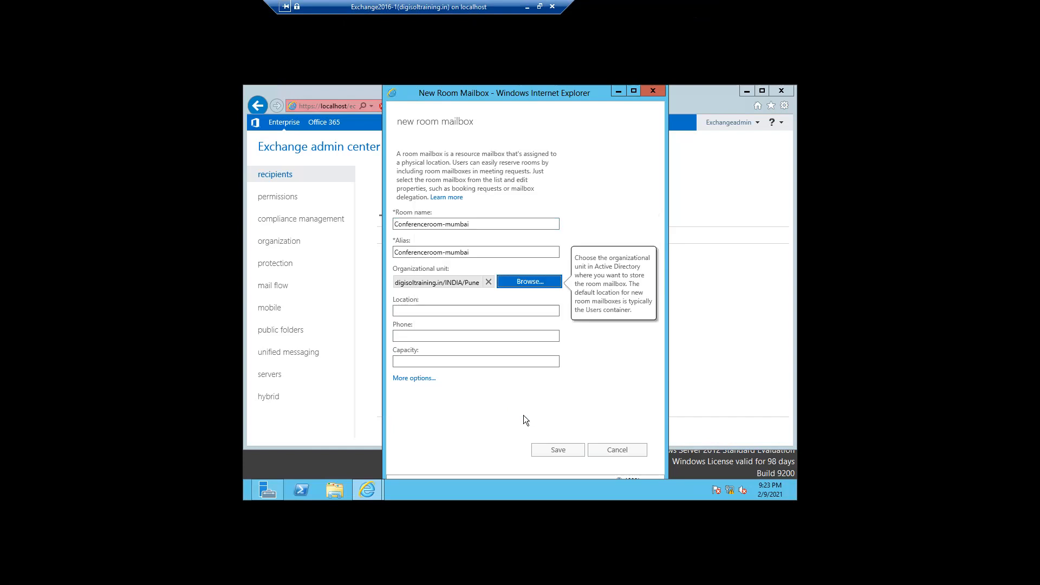
{"action": "left_click", "coordinate": [433, 313]}
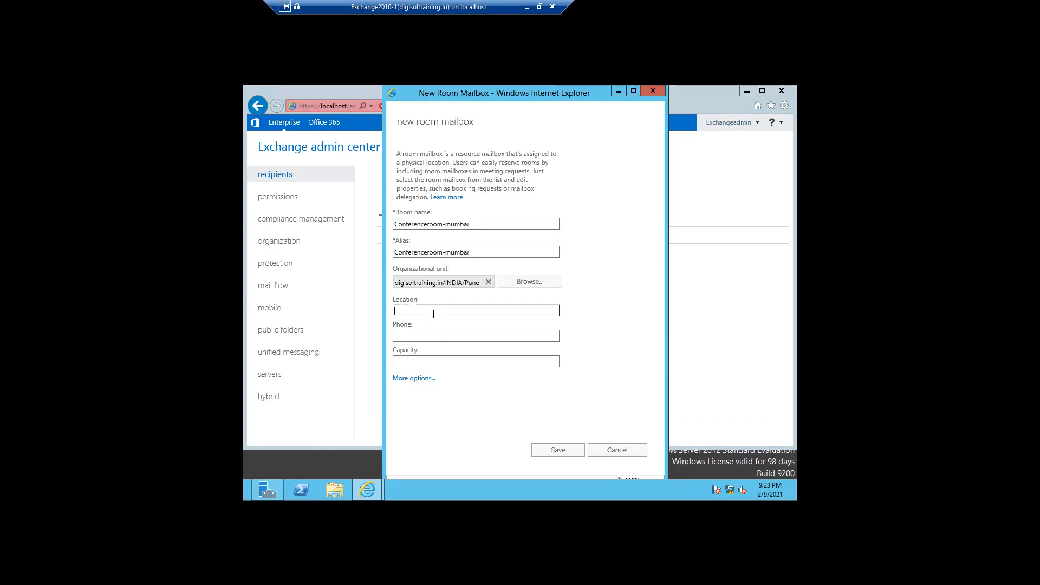
{"action": "type", "text": "Mum"}
{"action": "type", "text": "bai"}
{"action": "left_click", "coordinate": [429, 337]}
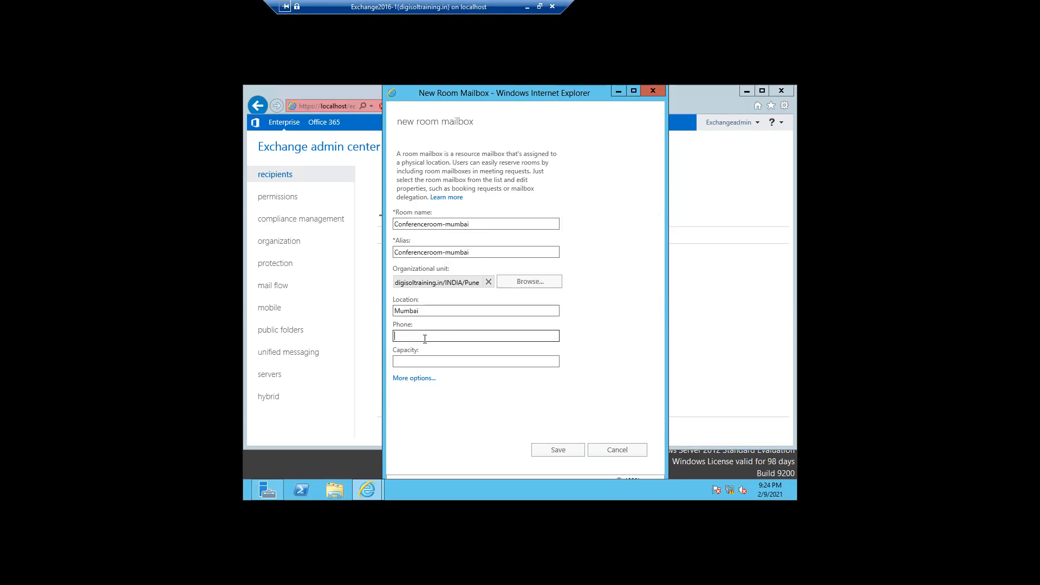
{"action": "left_click", "coordinate": [416, 361]}
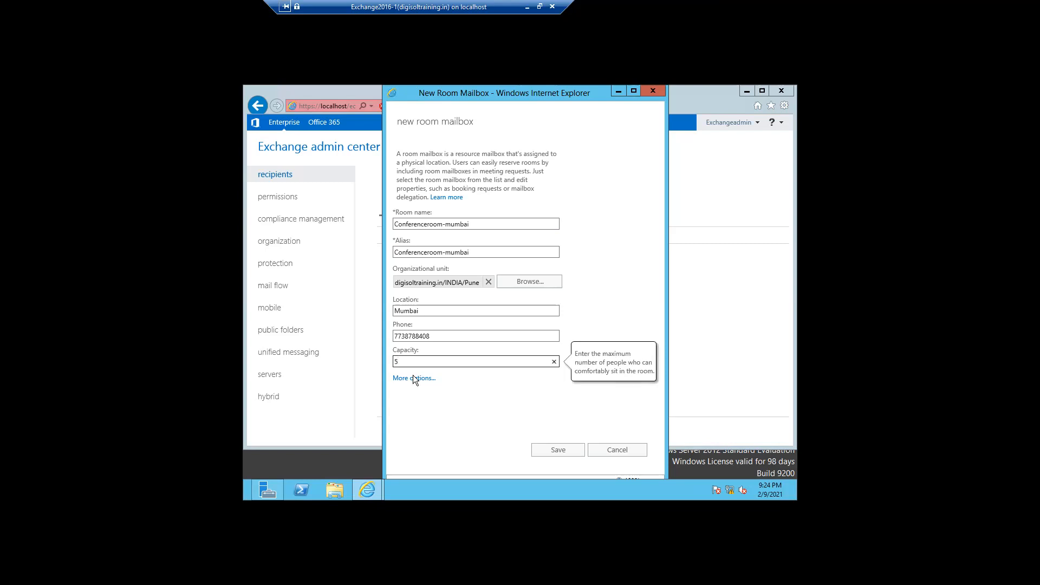
{"action": "left_click", "coordinate": [413, 378]}
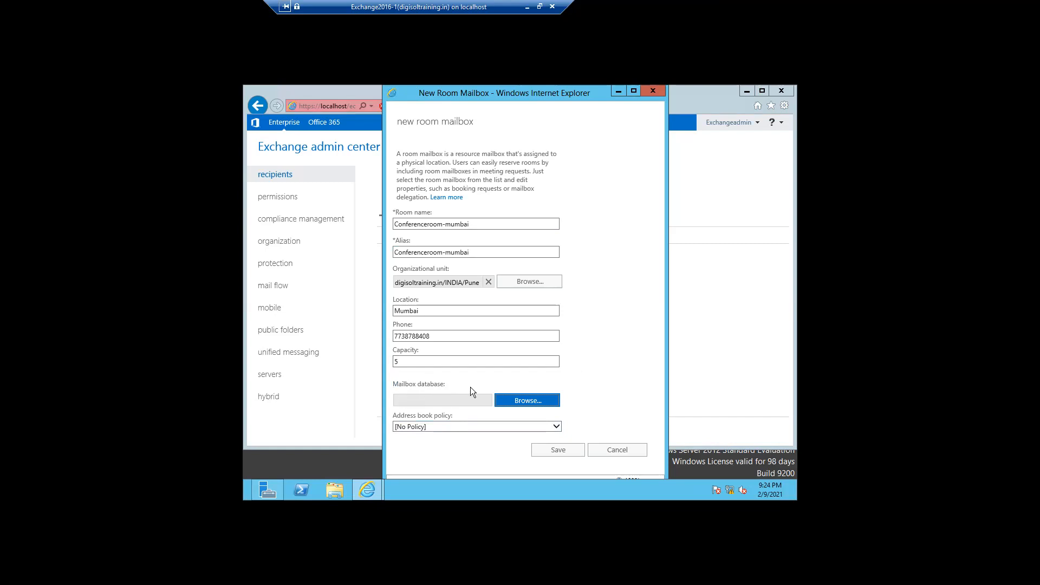
Assign Mailbox_Database to the room mailbox and save it.
{"action": "left_click", "coordinate": [517, 403]}
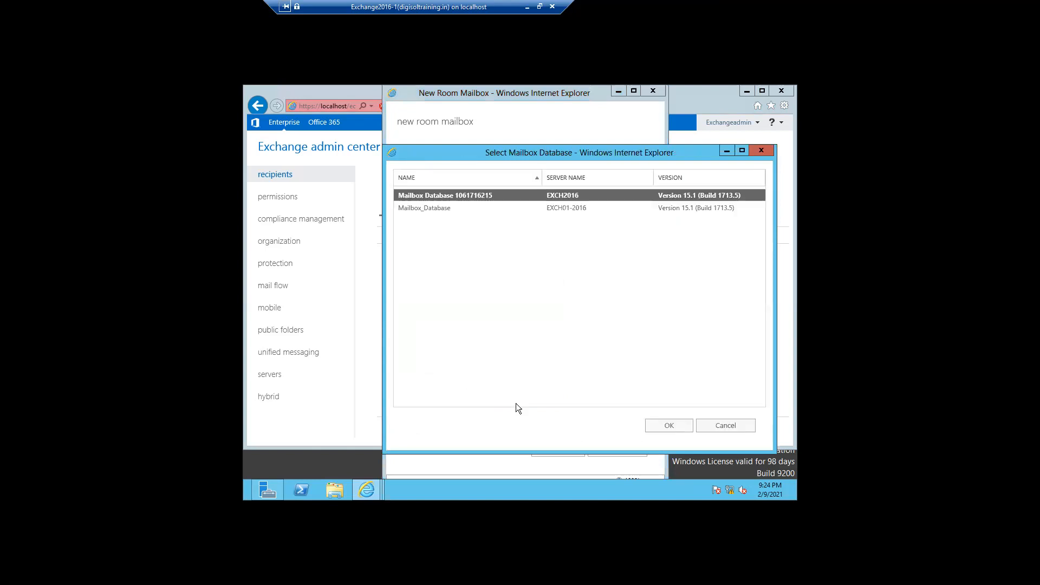
{"action": "left_click", "coordinate": [439, 210]}
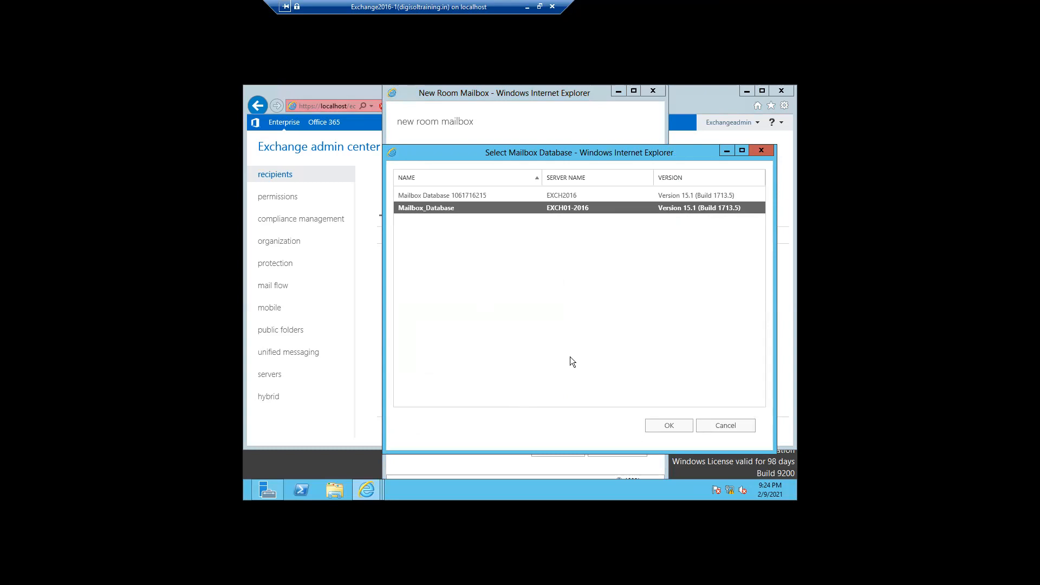
{"action": "left_click", "coordinate": [659, 428]}
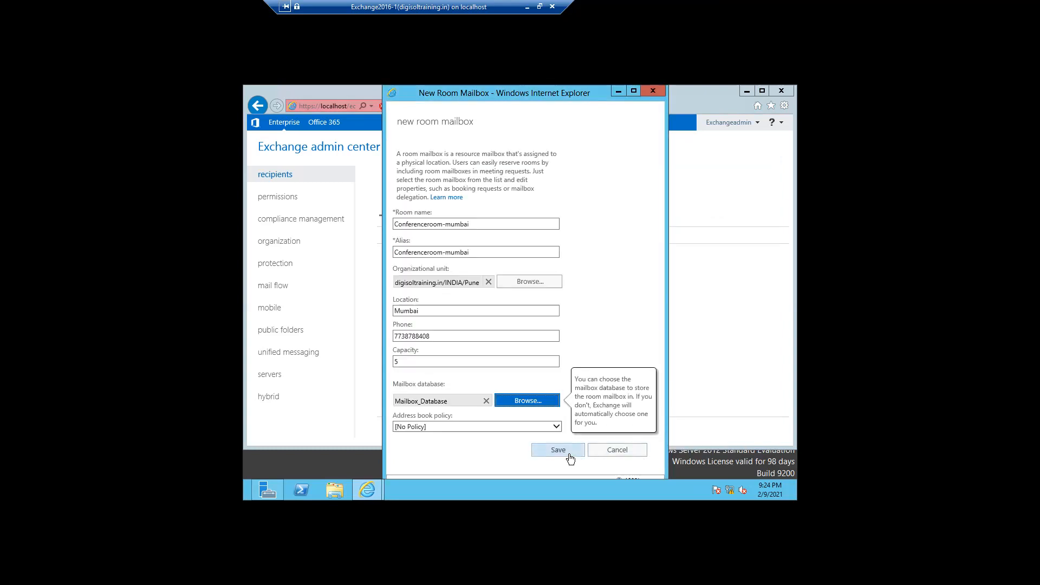
{"action": "left_click", "coordinate": [549, 427]}
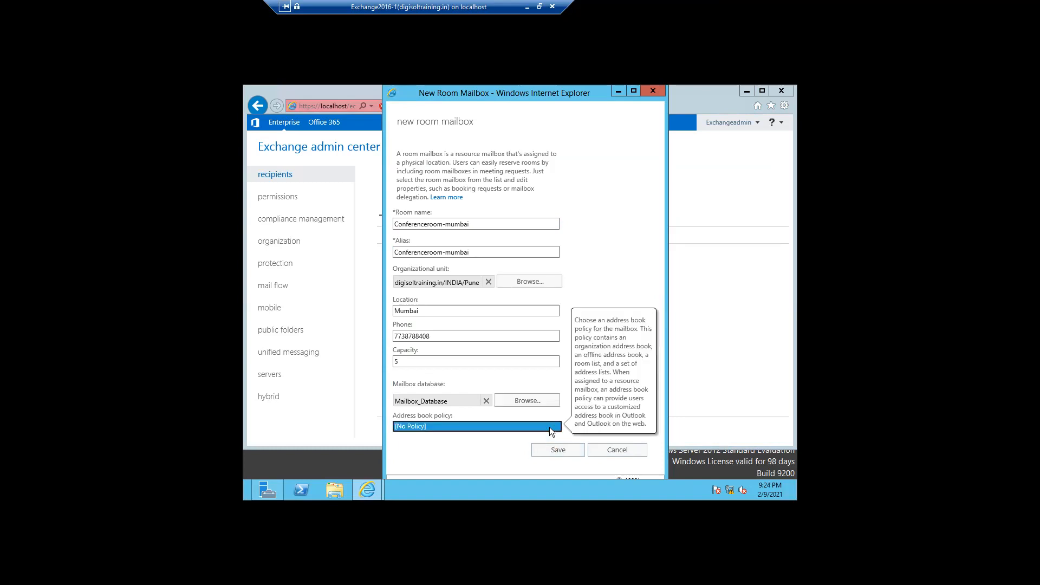
{"action": "left_click", "coordinate": [547, 454]}
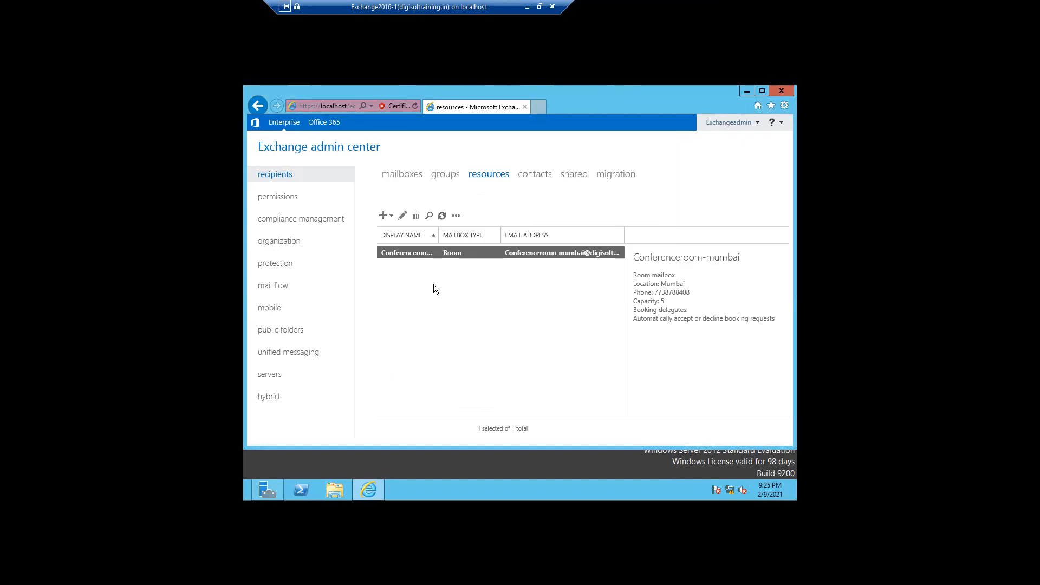
Edit Conferenceroom-mumbai and view its booking delegates settings.
{"action": "left_click", "coordinate": [401, 217]}
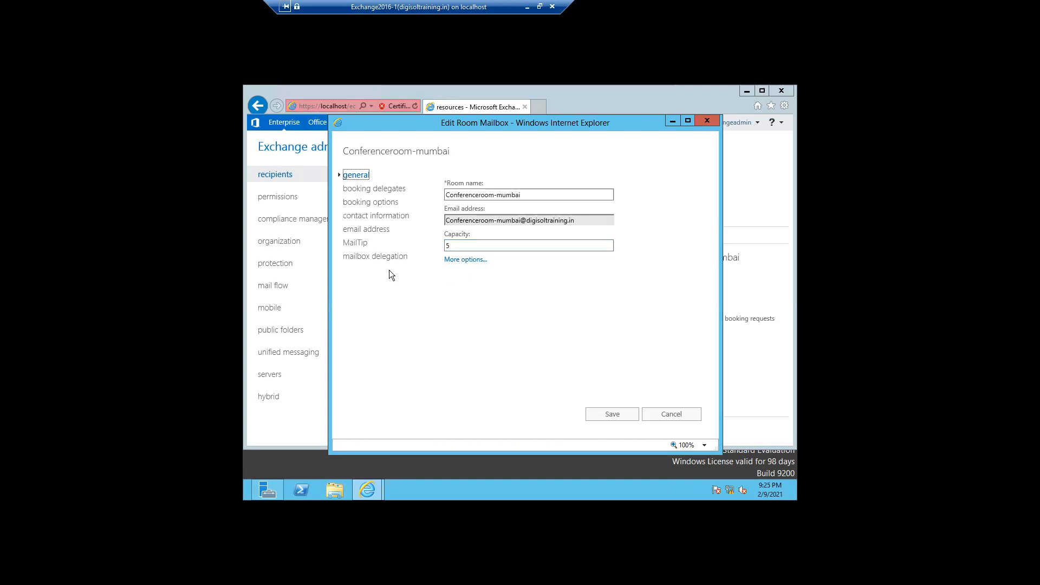
{"action": "left_click", "coordinate": [364, 194]}
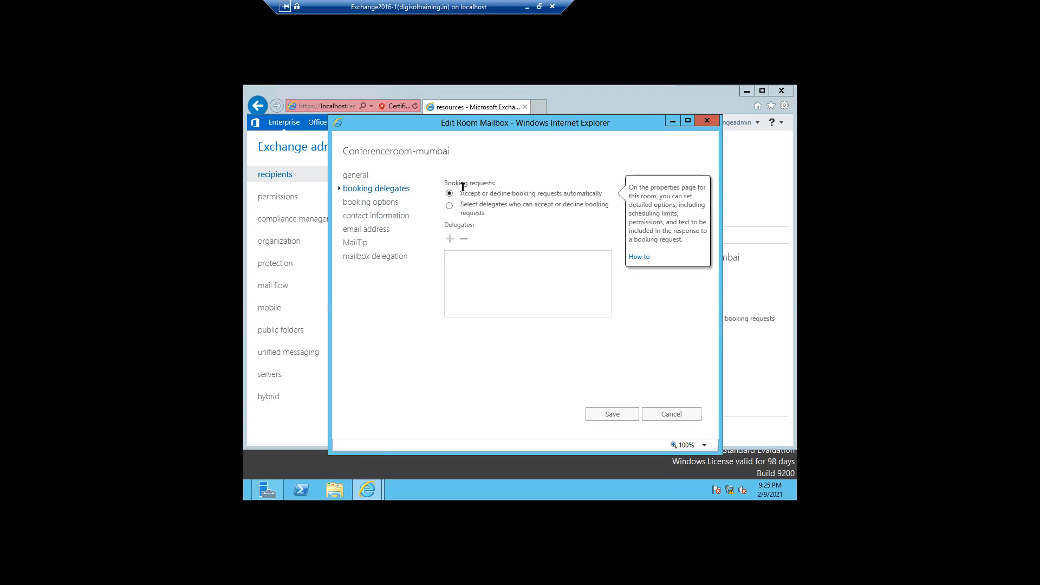
{"action": "mouse_move", "coordinate": [534, 201]}
{"action": "left_click", "coordinate": [448, 206]}
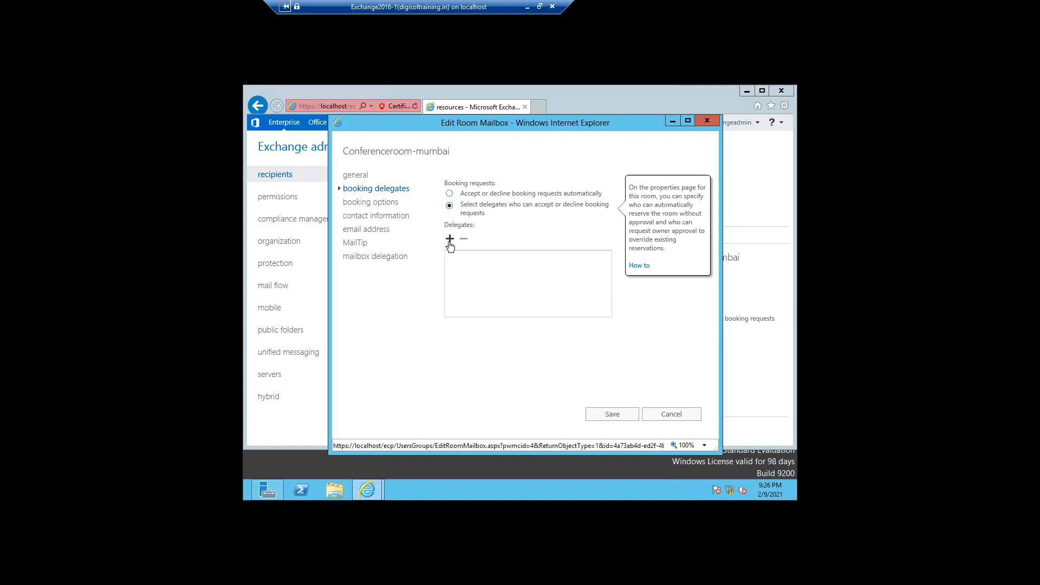
{"action": "left_click", "coordinate": [449, 241]}
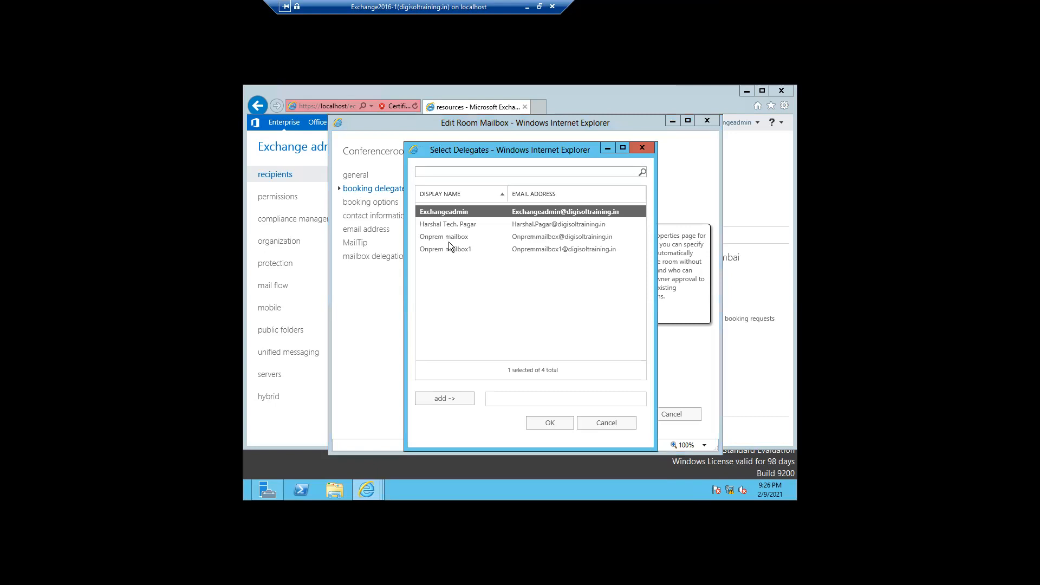
{"action": "left_click", "coordinate": [643, 148]}
{"action": "left_click", "coordinate": [449, 194]}
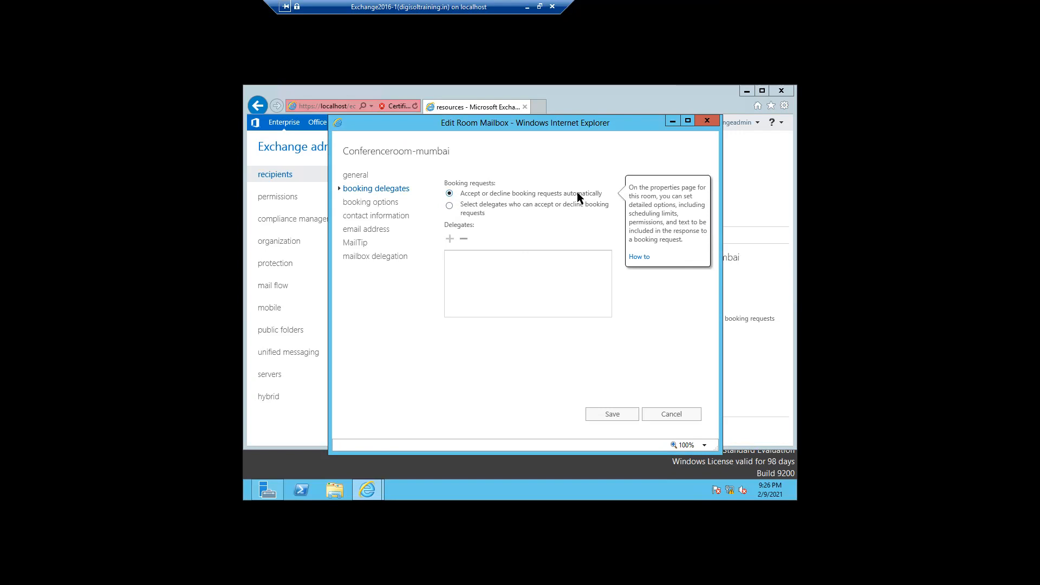
Review booking options: 180-day maximum lead time and 24.0-hour maximum duration.
{"action": "left_click", "coordinate": [367, 210]}
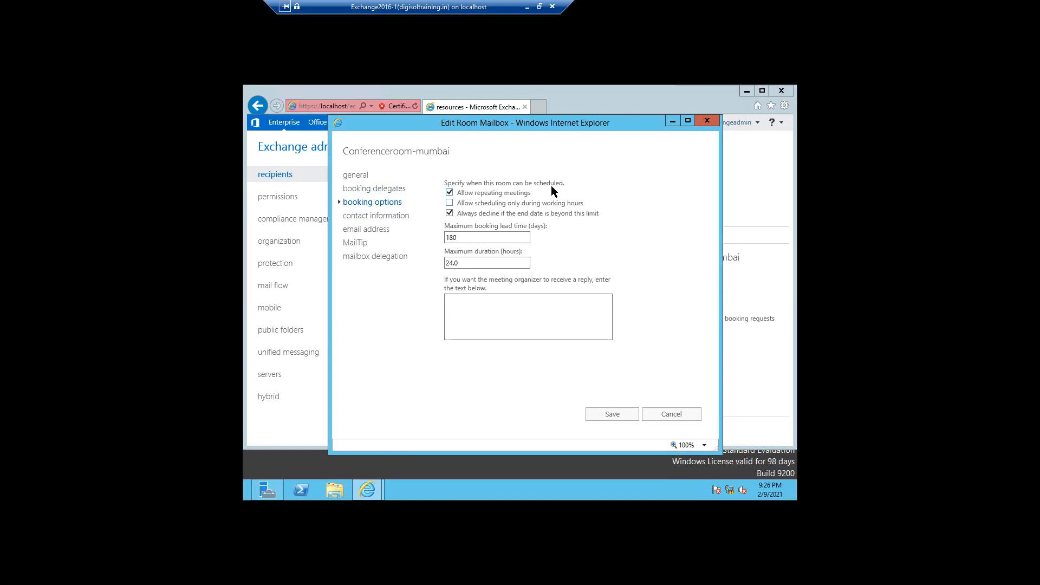
{"action": "mouse_move", "coordinate": [530, 204]}
{"action": "left_click_drag", "start_coordinate": [469, 239], "coordinate": [444, 238]}
{"action": "left_click_drag", "start_coordinate": [474, 264], "coordinate": [441, 263]}
Enter the organizer reply 'This is a room equipment with Screen.', correcting the 'equipmen' typo.
{"action": "left_click", "coordinate": [466, 321]}
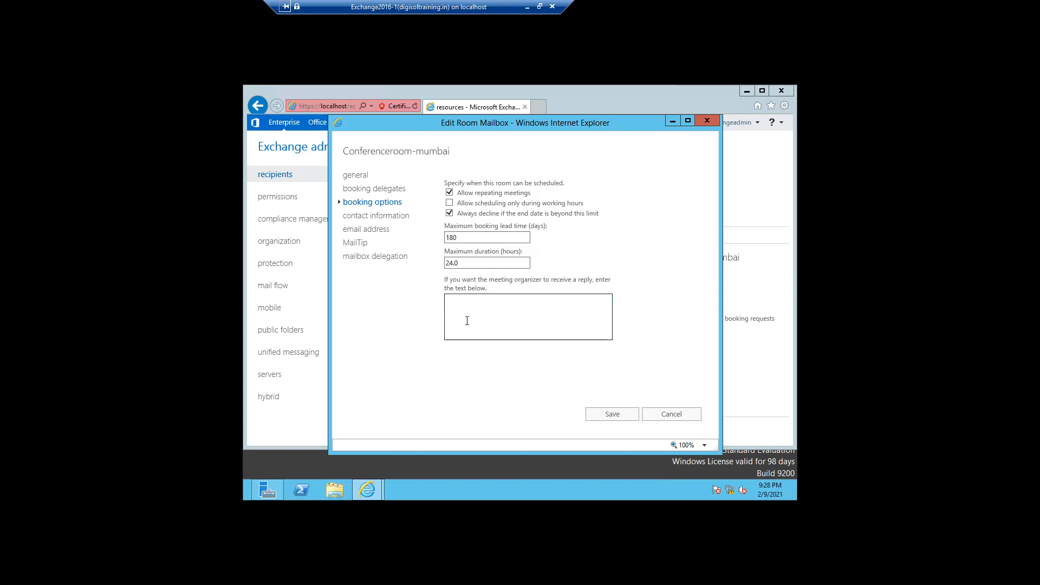
{"action": "type", "text": "This is a room equipmen with Screen"}
{"action": "right_click", "coordinate": [495, 302]}
{"action": "left_click", "coordinate": [536, 307]}
Review the room's contact information down to the Notes box, then view its email addresses.
{"action": "left_click", "coordinate": [385, 217]}
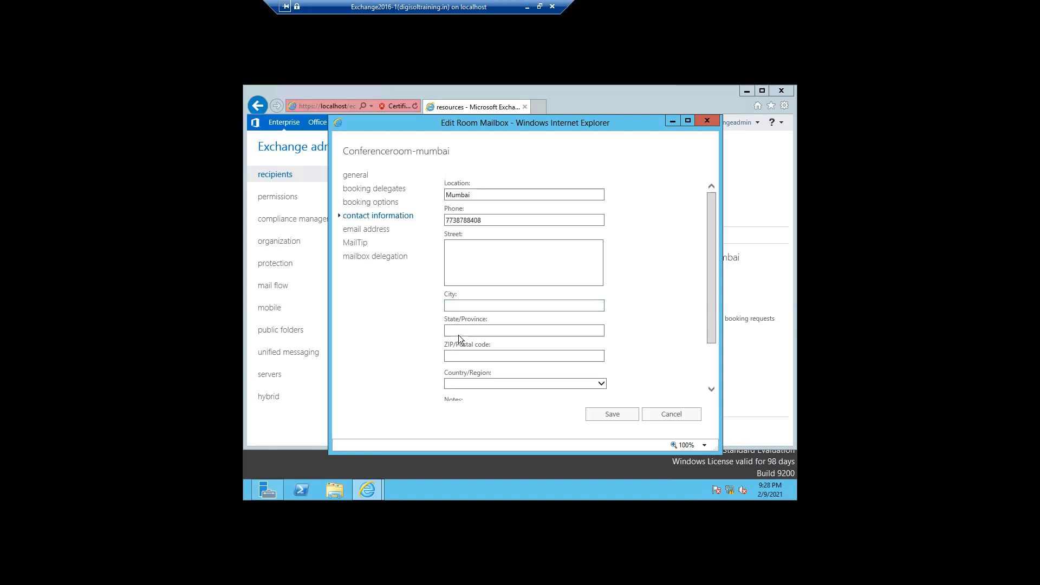
{"action": "left_click", "coordinate": [457, 352]}
{"action": "left_click_drag", "start_coordinate": [707, 328], "coordinate": [712, 371]}
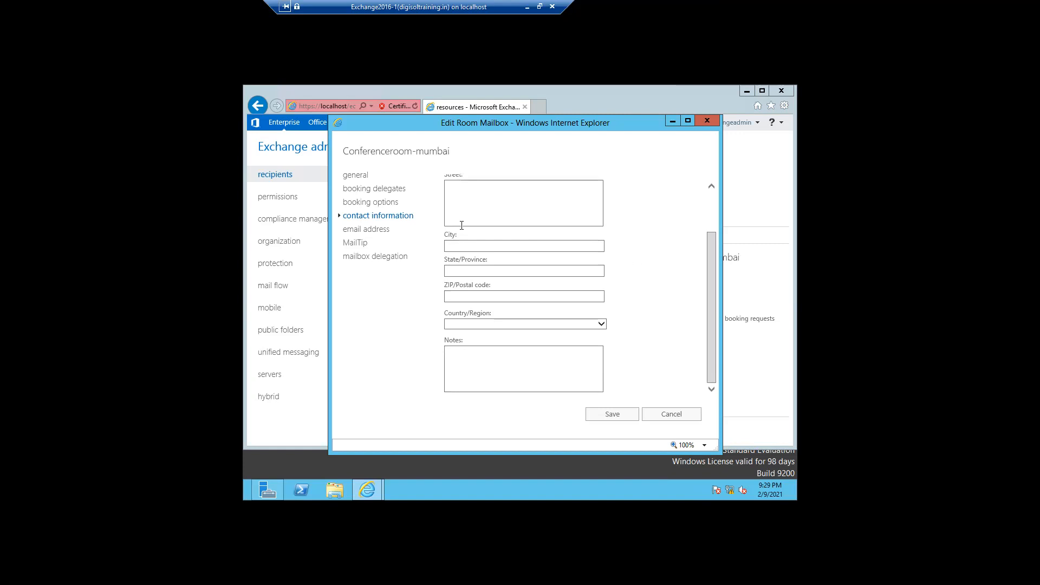
{"action": "left_click", "coordinate": [374, 232]}
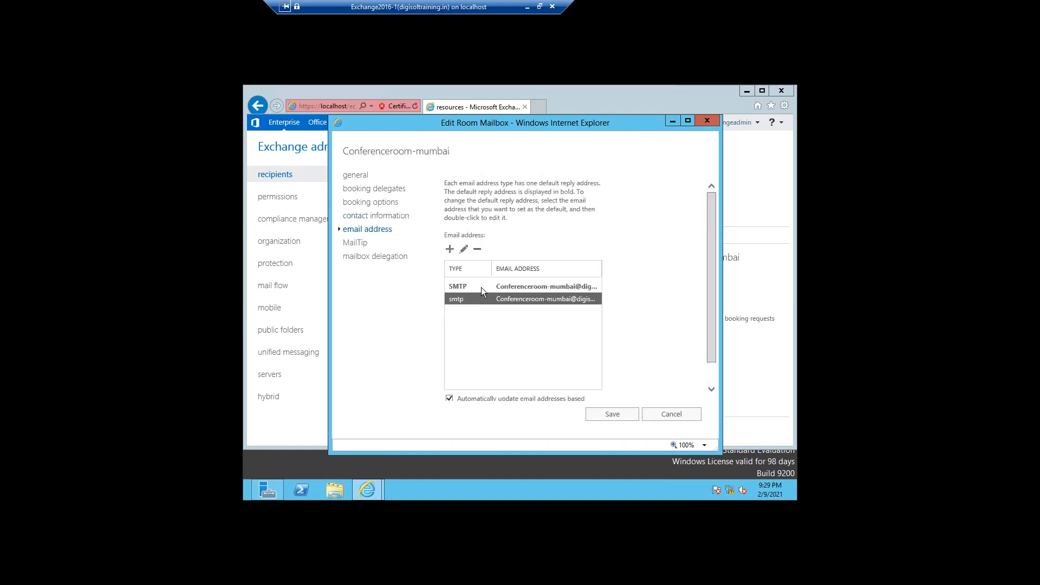
Inspect the secondary smtp address without changing it, then view the MailTip settings.
{"action": "left_click", "coordinate": [504, 289]}
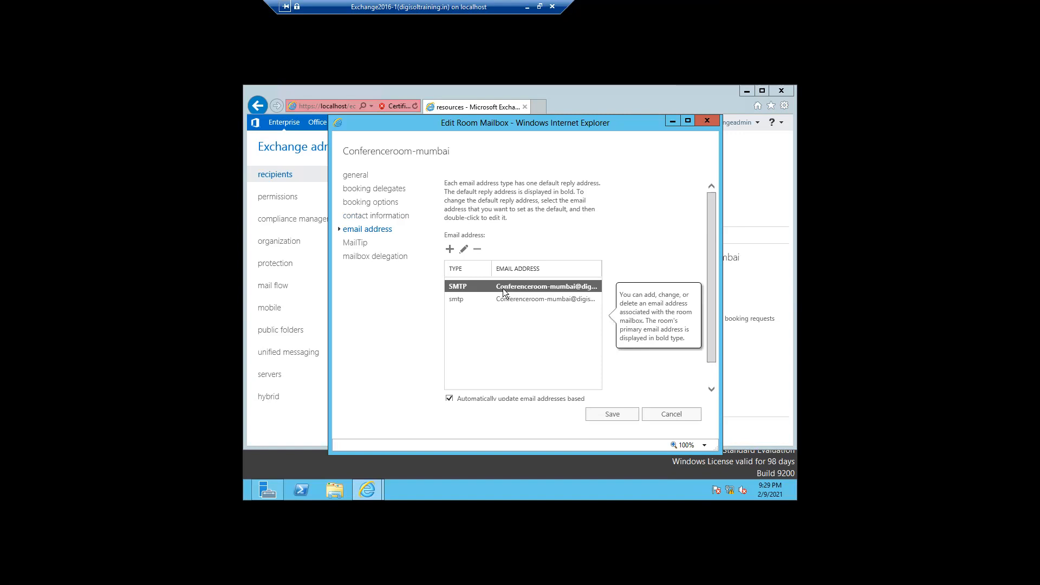
{"action": "left_click", "coordinate": [461, 301]}
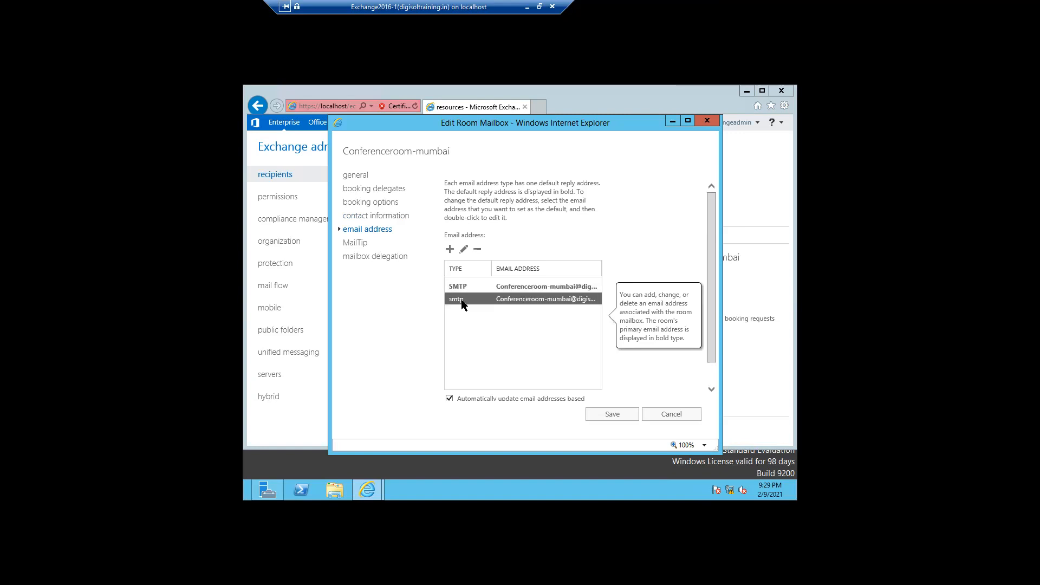
{"action": "double_click", "coordinate": [553, 303]}
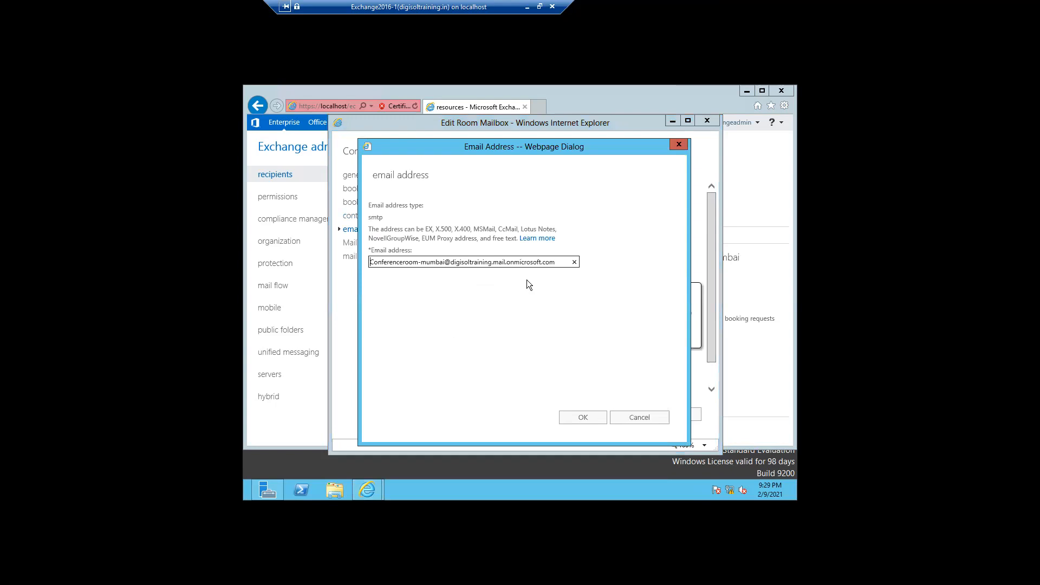
{"action": "left_click_drag", "start_coordinate": [493, 262], "coordinate": [558, 261]}
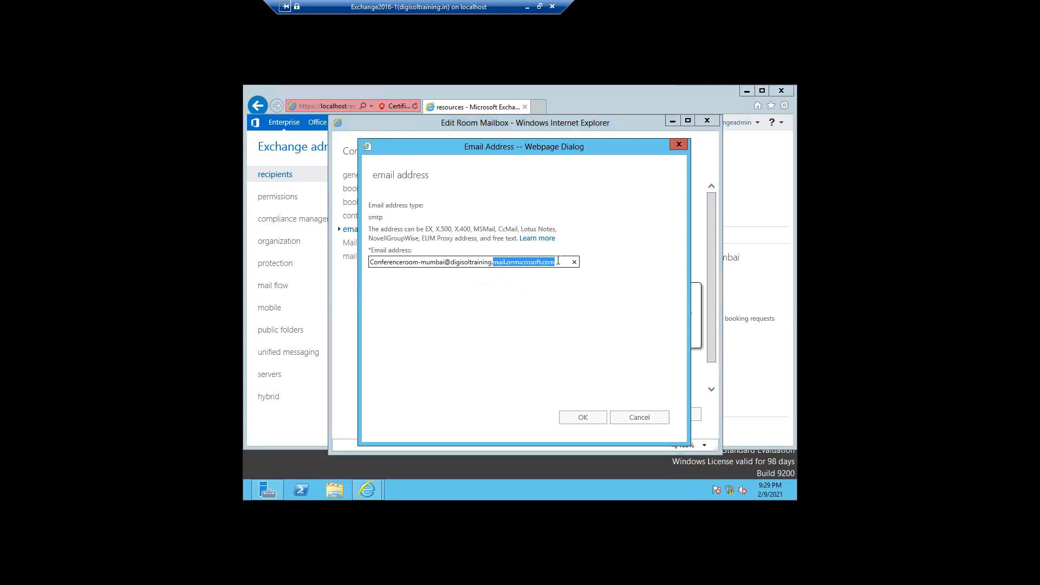
{"action": "left_click", "coordinate": [636, 420]}
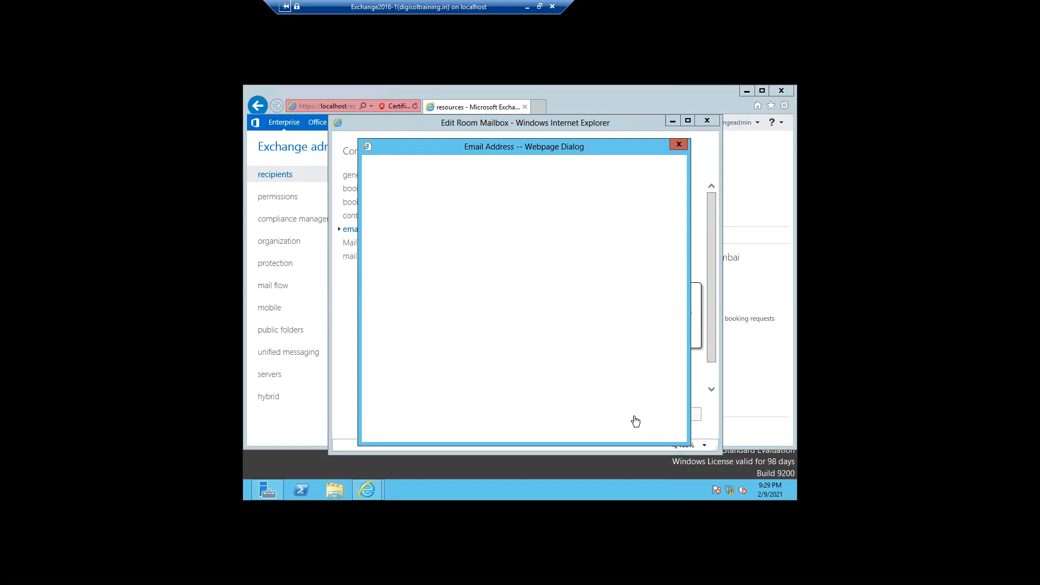
{"action": "left_click", "coordinate": [358, 243]}
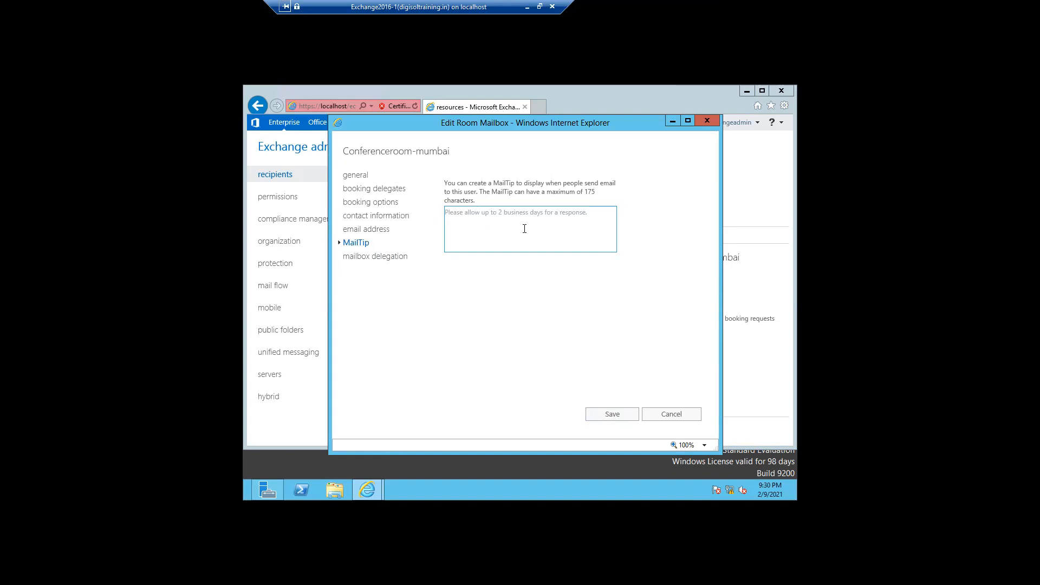
Show the room mailbox's delegation and review Full Access: Exchange Servers and Exchange Trusted Subsystem.
{"action": "left_click", "coordinate": [367, 259]}
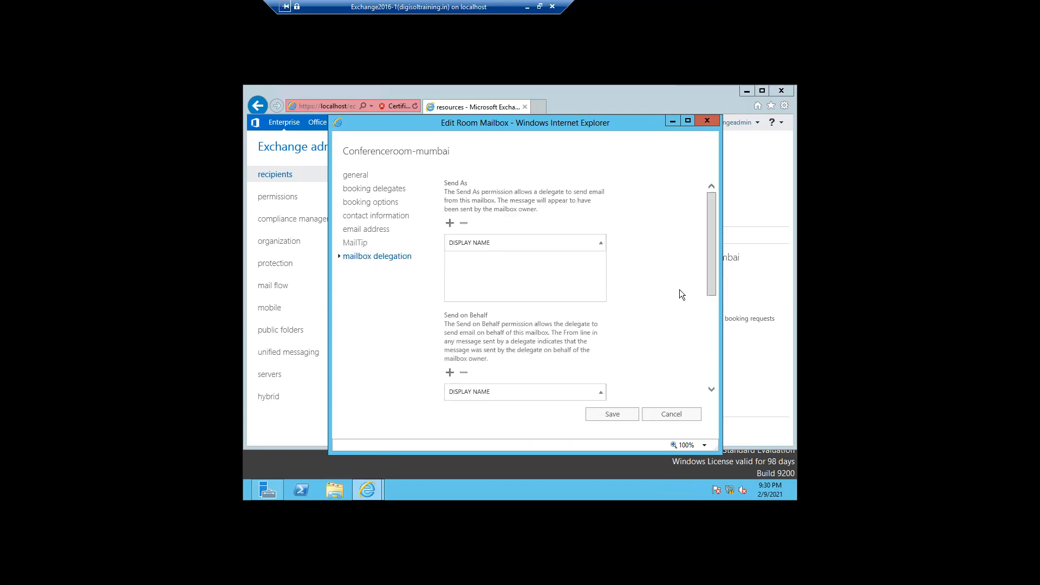
{"action": "left_click_drag", "start_coordinate": [712, 282], "coordinate": [708, 256]}
{"action": "left_click_drag", "start_coordinate": [710, 253], "coordinate": [708, 327]}
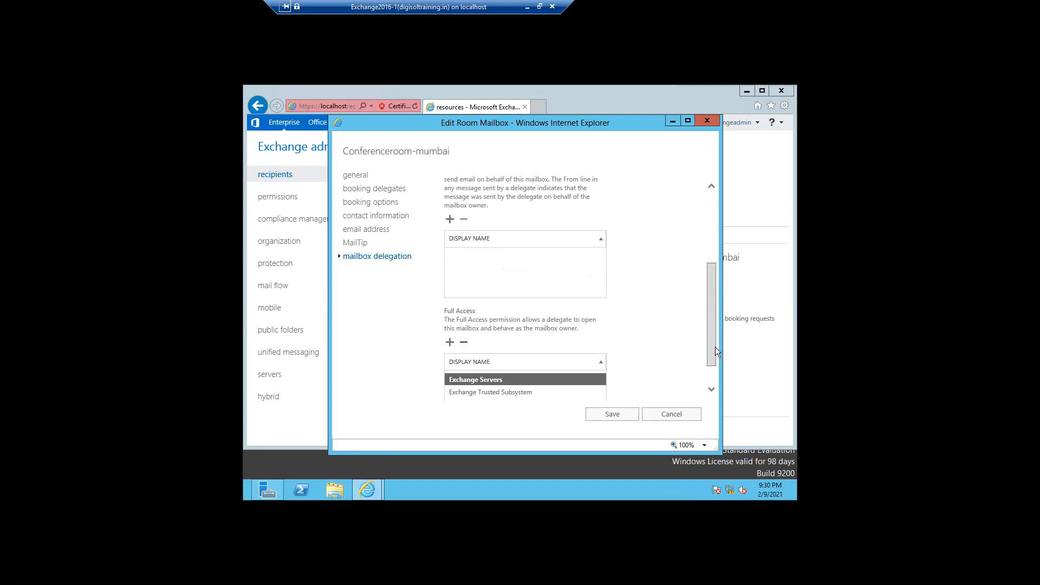
{"action": "left_click_drag", "start_coordinate": [711, 347], "coordinate": [713, 370]}
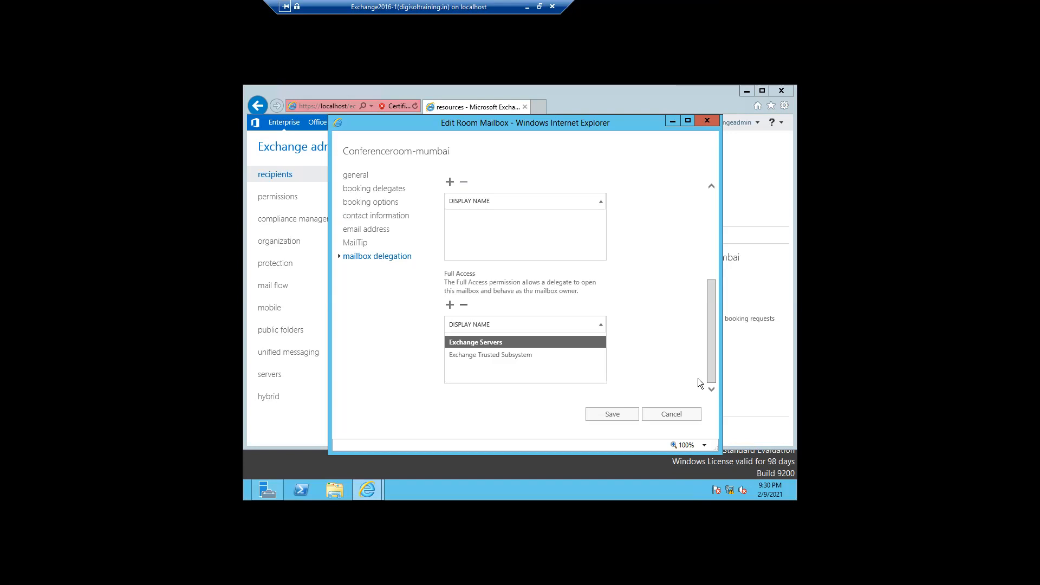
Save the room settings and reopen Conferenceroom-mumbai's properties at mailbox delegation.
{"action": "left_click", "coordinate": [607, 417]}
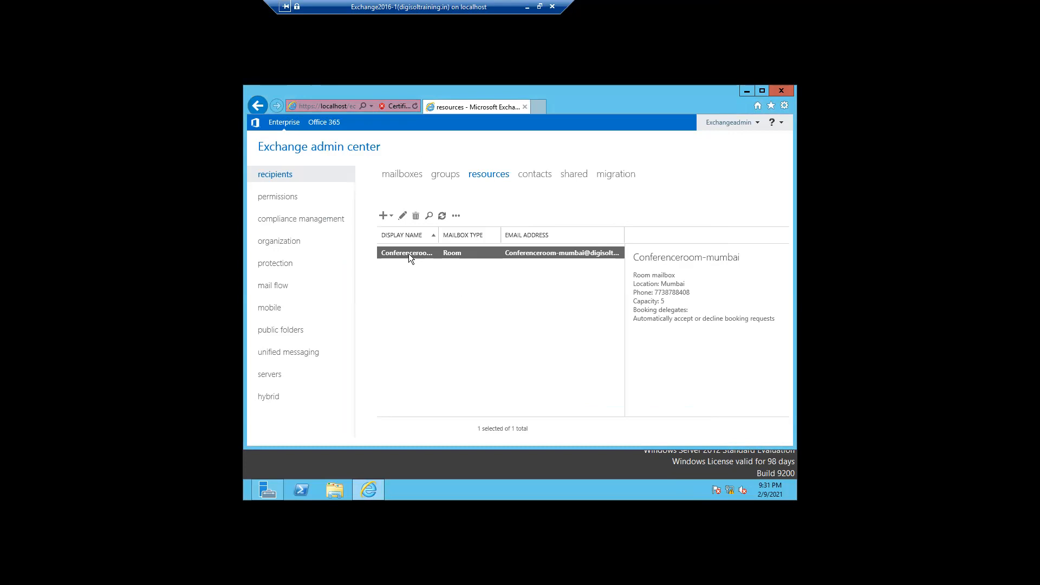
{"action": "left_click", "coordinate": [402, 216]}
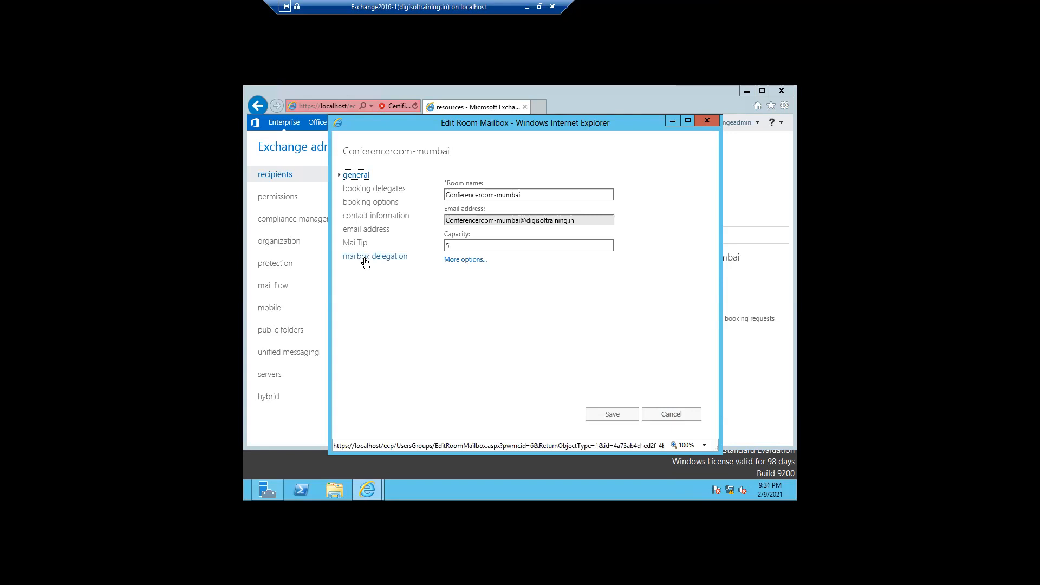
{"action": "left_click", "coordinate": [366, 257]}
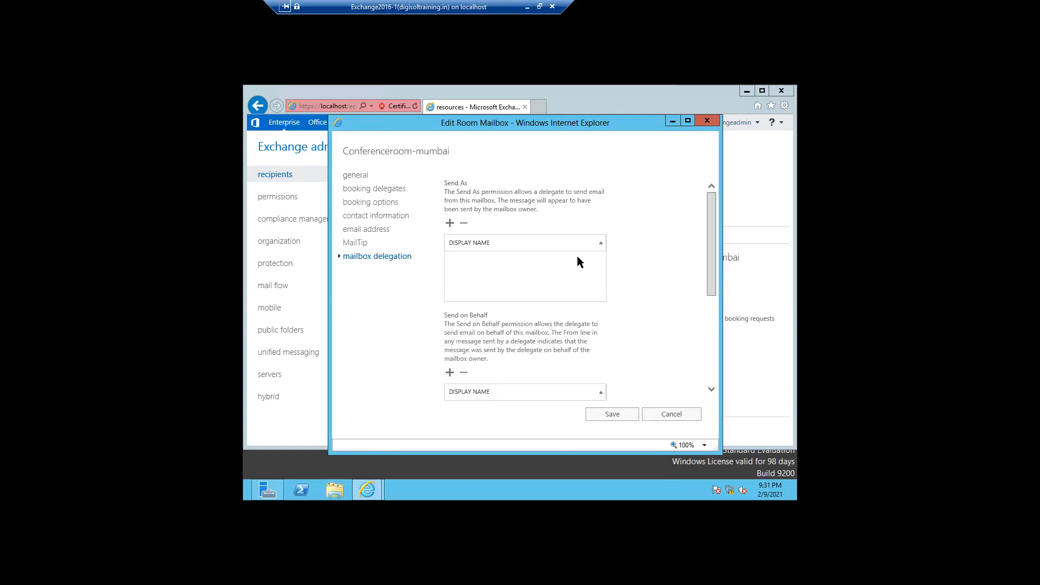
{"action": "left_click_drag", "start_coordinate": [714, 277], "coordinate": [417, 185]}
Make Conferenceroom-mumbai's booking requests handled by selected delegates instead of automatically.
{"action": "left_click", "coordinate": [371, 191]}
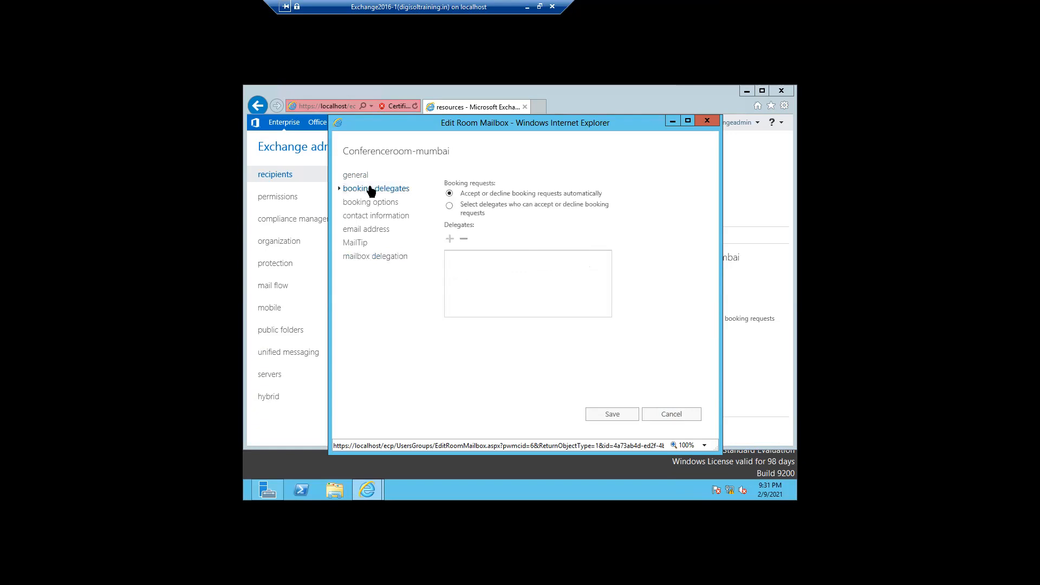
{"action": "left_click", "coordinate": [450, 205]}
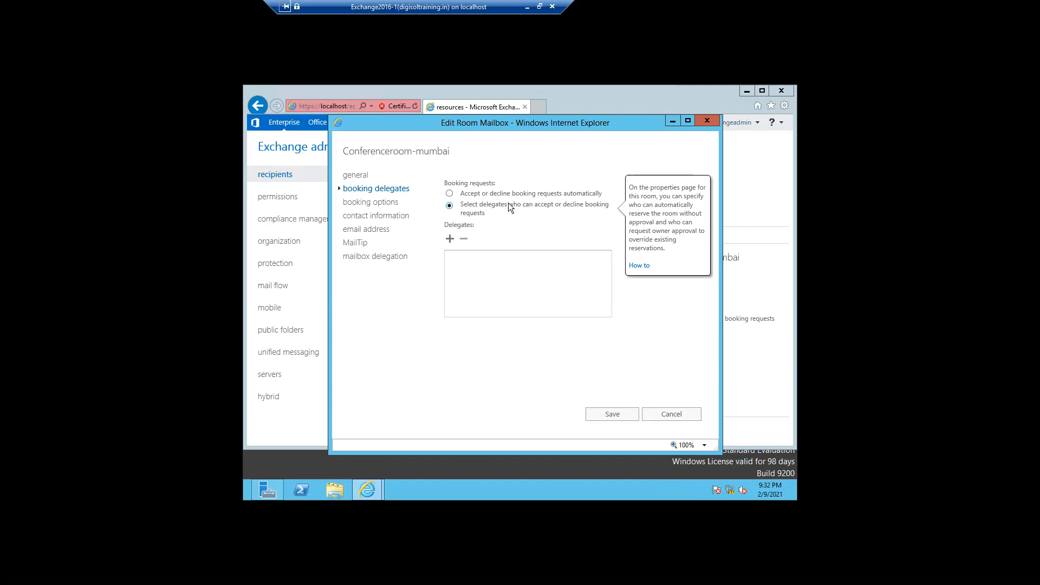
Return to mailbox delegation and scroll through Send on Behalf to the Full Access list.
{"action": "left_click", "coordinate": [359, 262]}
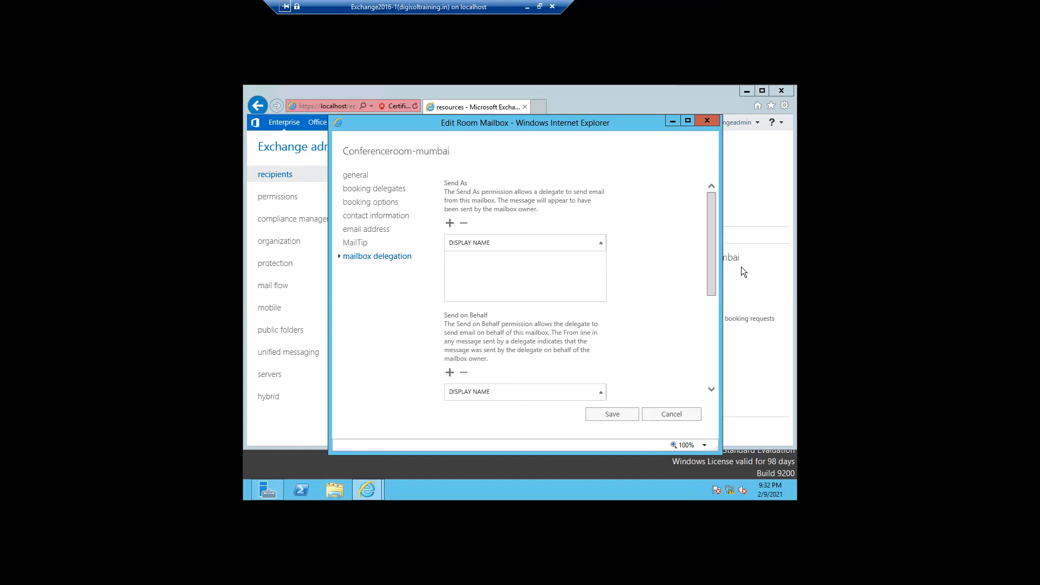
{"action": "left_click_drag", "start_coordinate": [714, 274], "coordinate": [706, 344]}
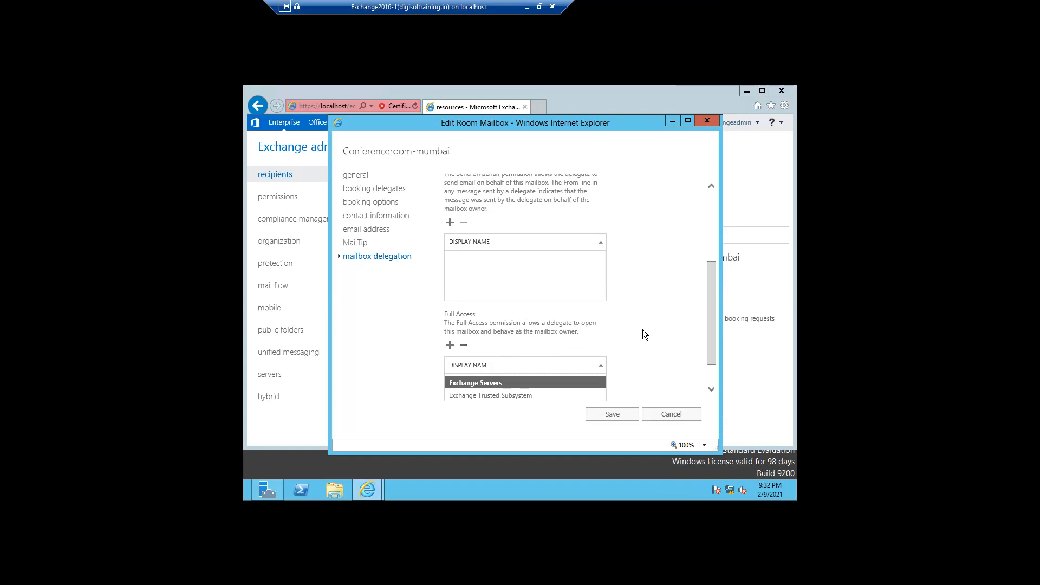
{"action": "scroll", "coordinate": [714, 347], "scroll_direction": "down", "scroll_amount": 2}
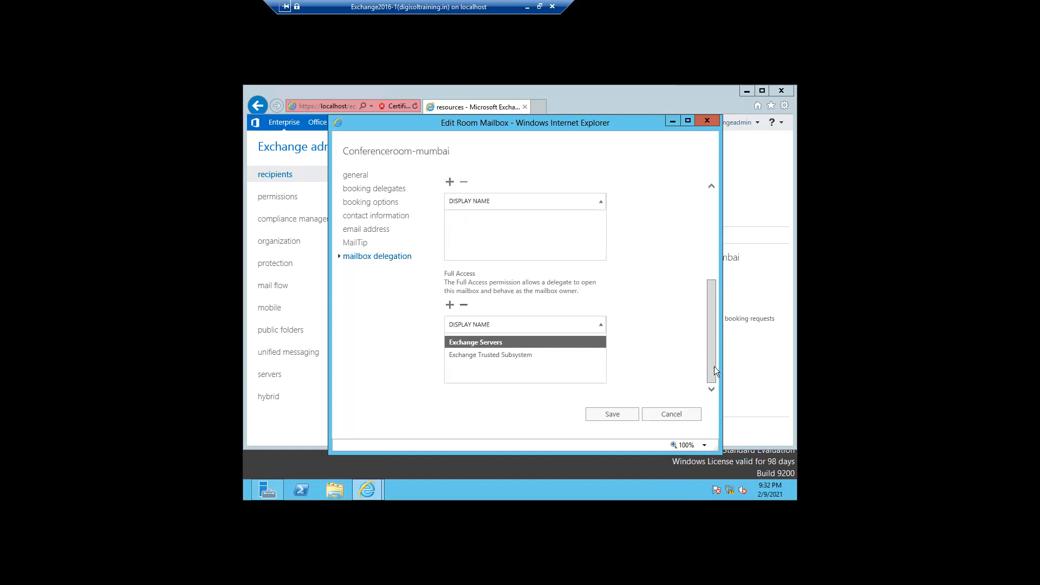
{"action": "scroll", "coordinate": [710, 347], "scroll_direction": "up", "scroll_amount": 2}
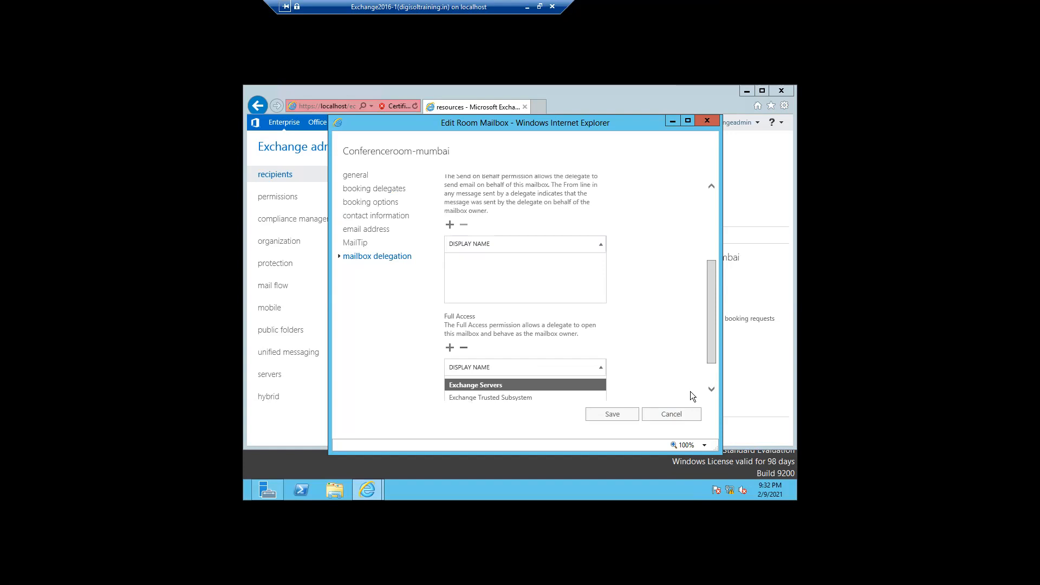
Cancel the unsaved room edits and start a new equipment mailbox.
{"action": "left_click", "coordinate": [671, 415]}
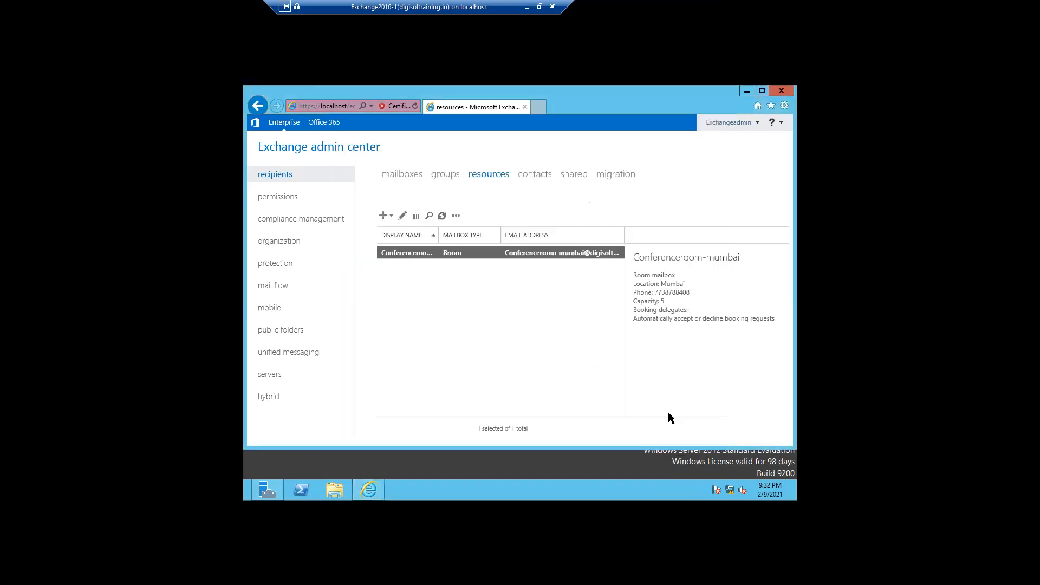
{"action": "left_click", "coordinate": [384, 218]}
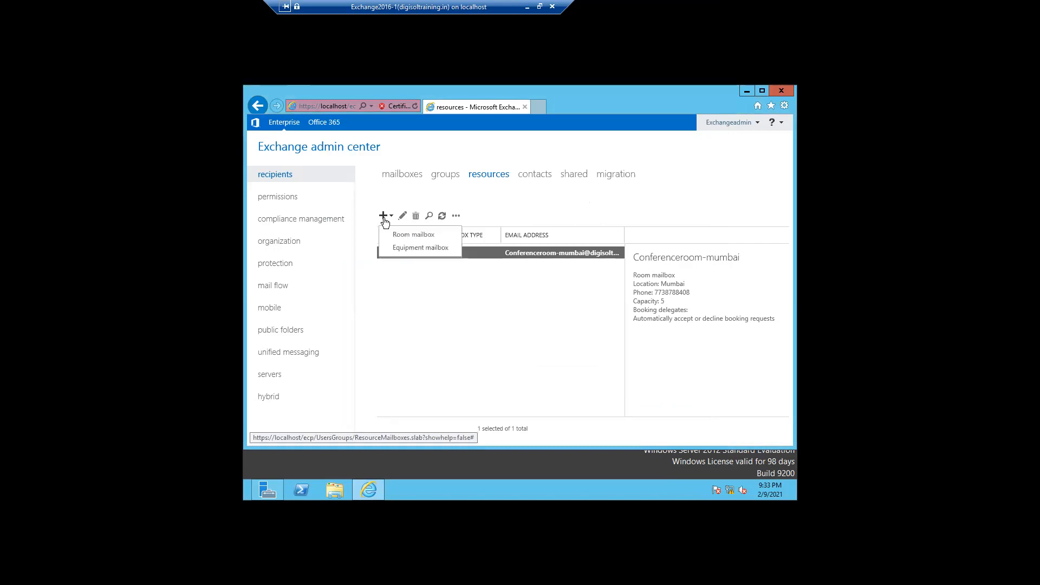
{"action": "left_click", "coordinate": [408, 249]}
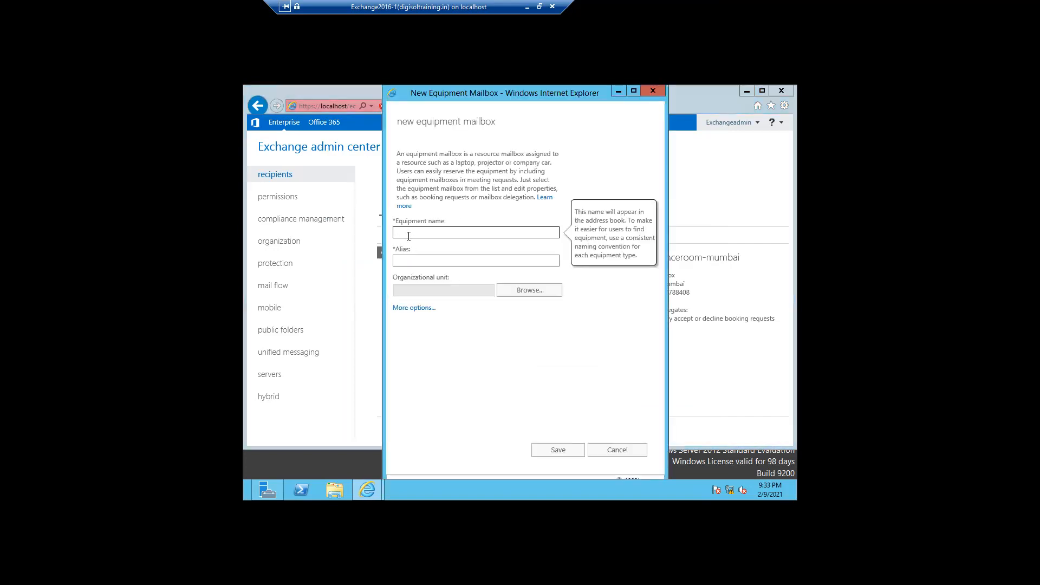
Enter Cameraroom-Mumbai as the equipment name, fixing typos, and copy it into the Alias field.
{"action": "type", "text": "Cameraroom-Mumbai"}
{"action": "left_click", "coordinate": [408, 262]}
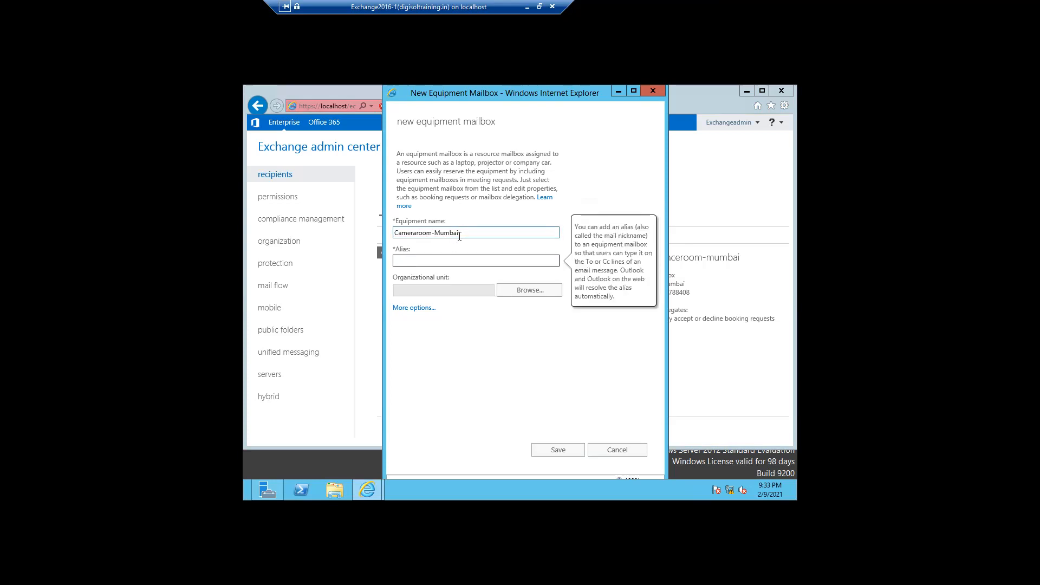
{"action": "triple_click", "coordinate": [413, 233]}
{"action": "key", "text": "ctrl+c"}
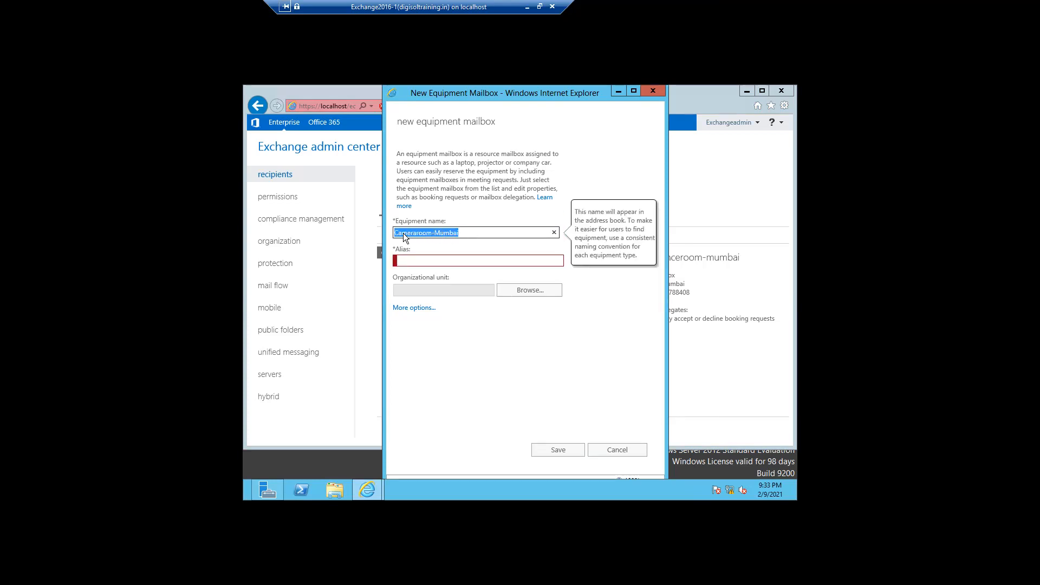
{"action": "left_click", "coordinate": [402, 260]}
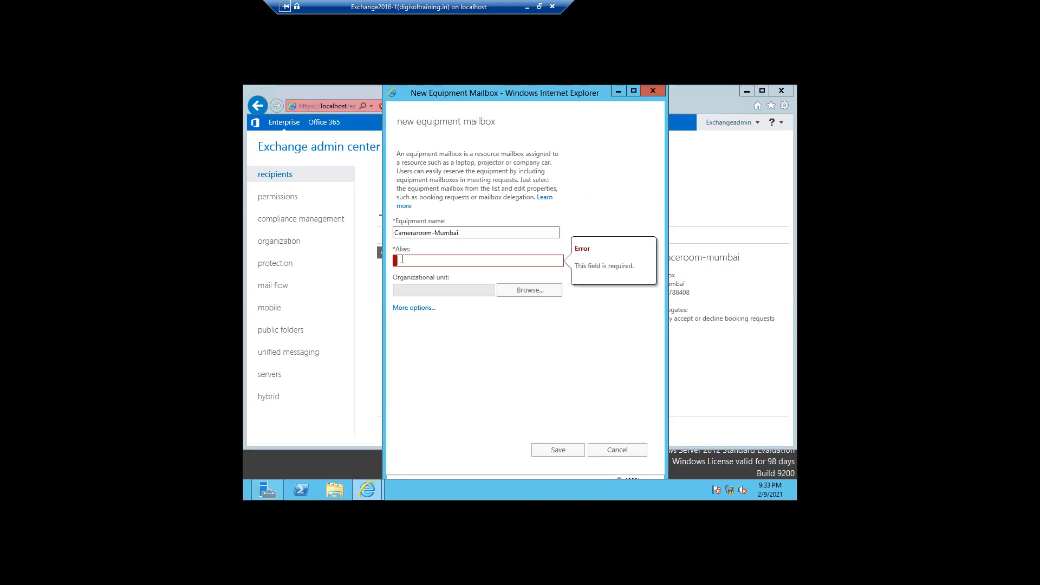
{"action": "key", "text": "ctrl+v"}
Set the mailbox's organizational unit to INDIA/Pune.
{"action": "left_click", "coordinate": [508, 294]}
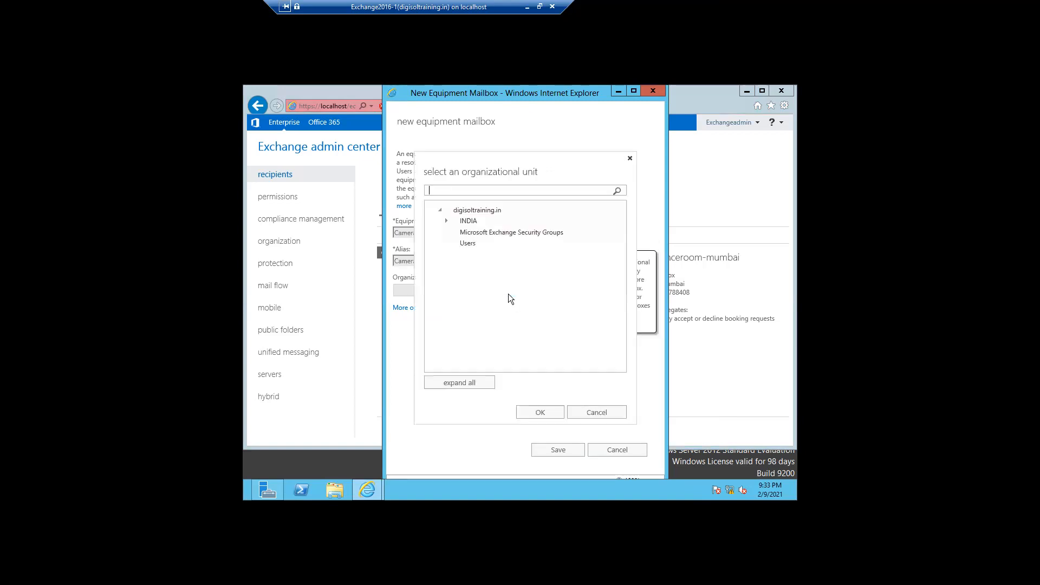
{"action": "left_click", "coordinate": [452, 222]}
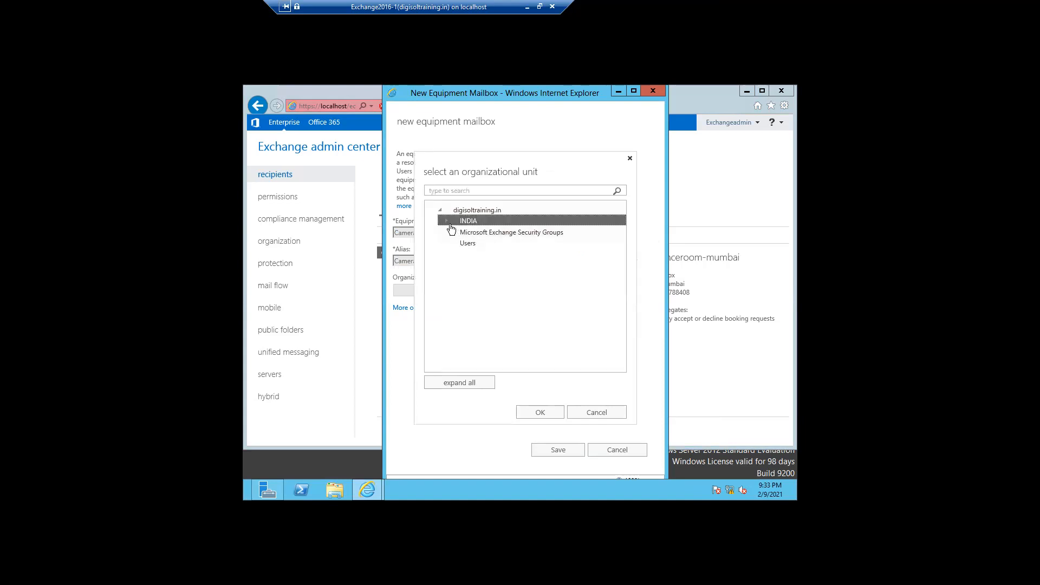
{"action": "left_click", "coordinate": [447, 221]}
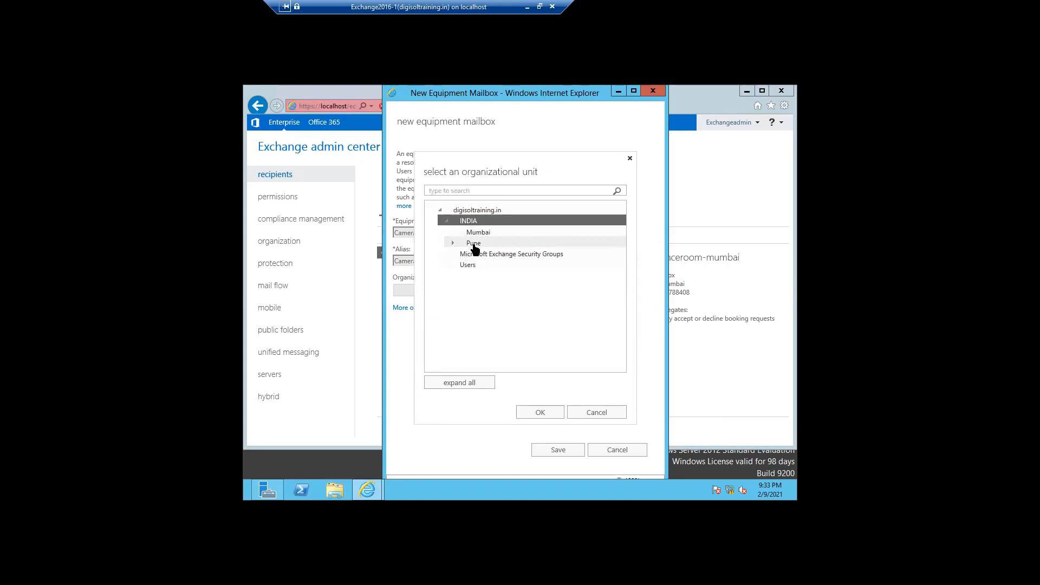
{"action": "left_click", "coordinate": [473, 243]}
{"action": "left_click", "coordinate": [536, 415]}
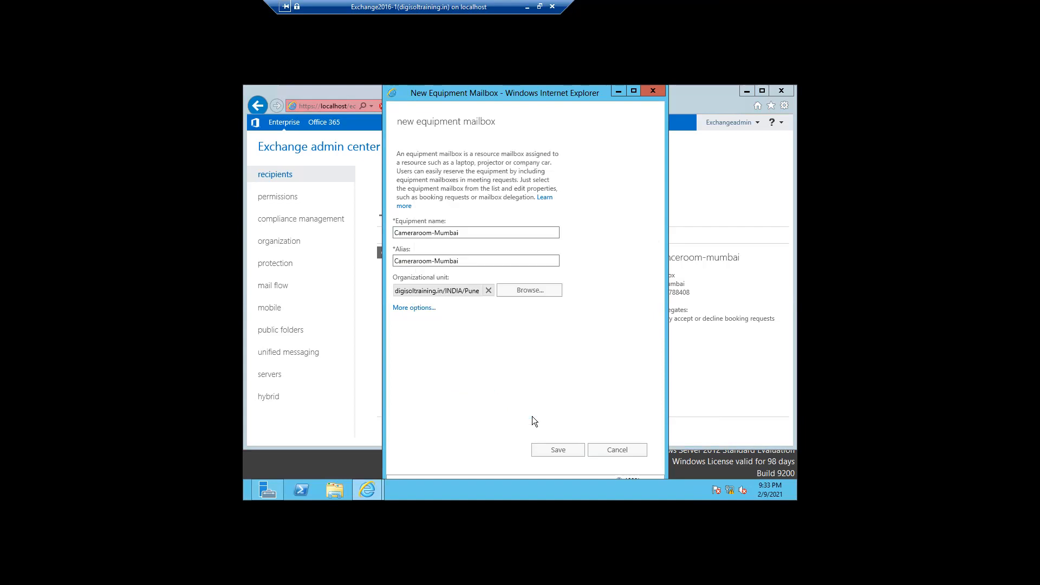
Under more options, store the mailbox in Mailbox_Database.
{"action": "left_click", "coordinate": [411, 309]}
{"action": "left_click", "coordinate": [499, 332]}
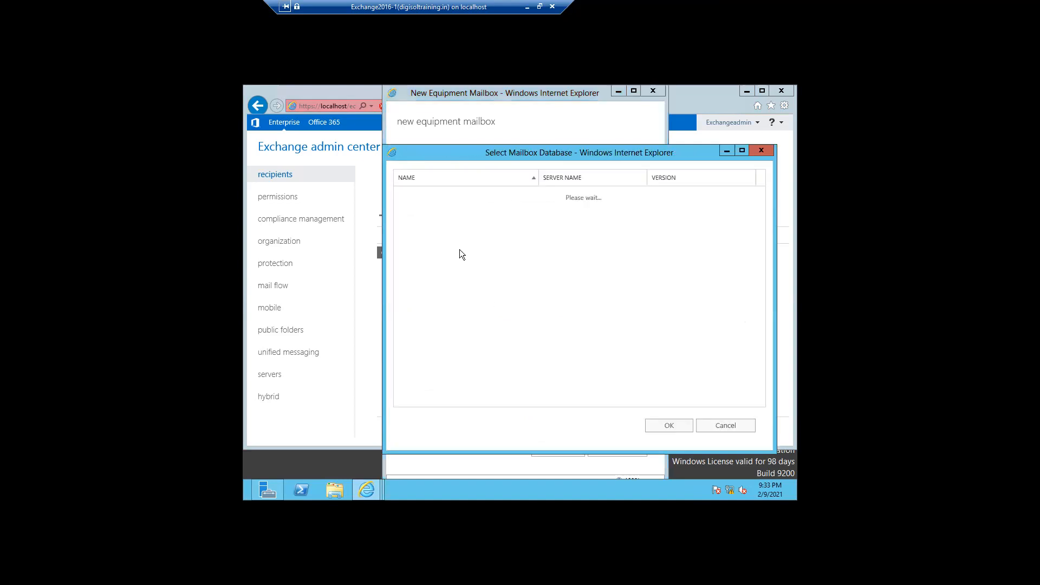
{"action": "left_click", "coordinate": [444, 210]}
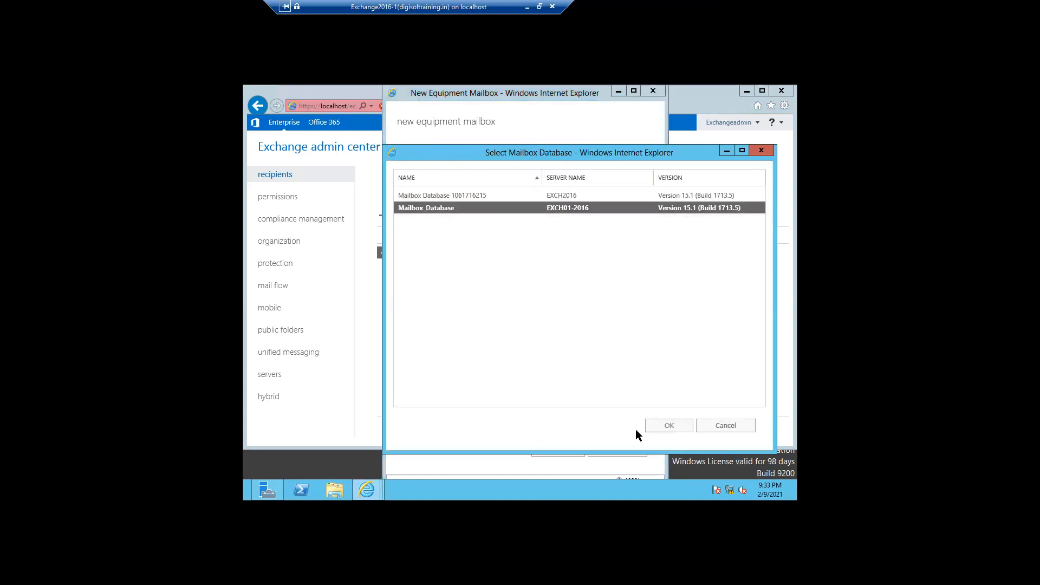
{"action": "left_click", "coordinate": [667, 427]}
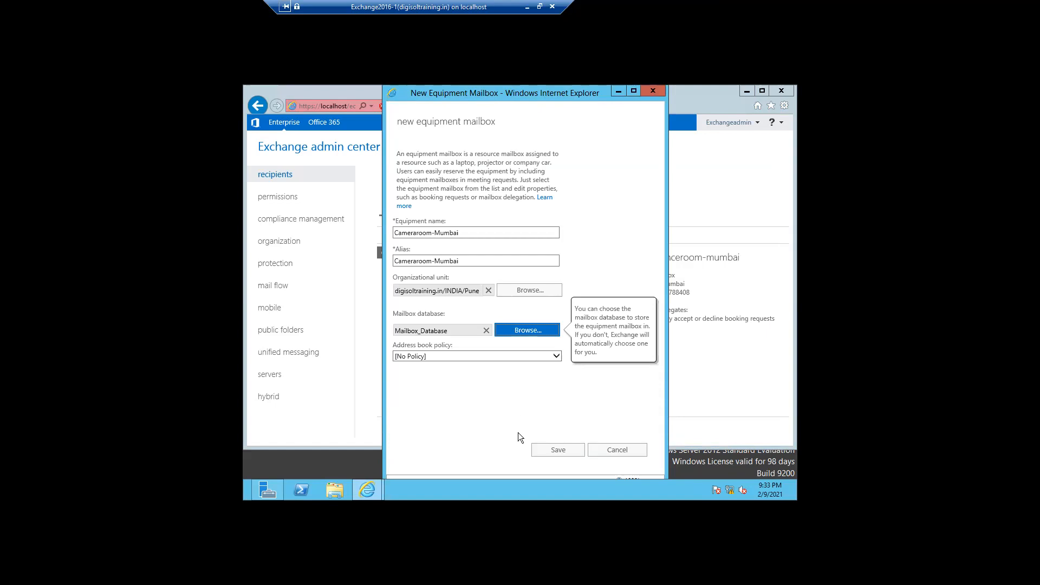
Save the new Cameraroom-Mumbai equipment mailbox and open it for editing.
{"action": "left_click", "coordinate": [540, 451]}
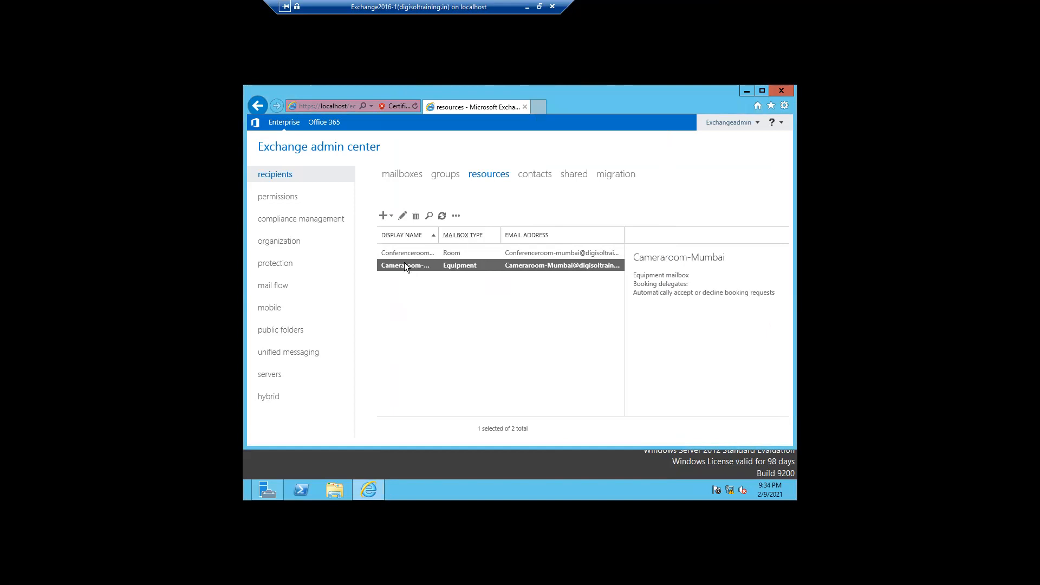
{"action": "left_click", "coordinate": [401, 216]}
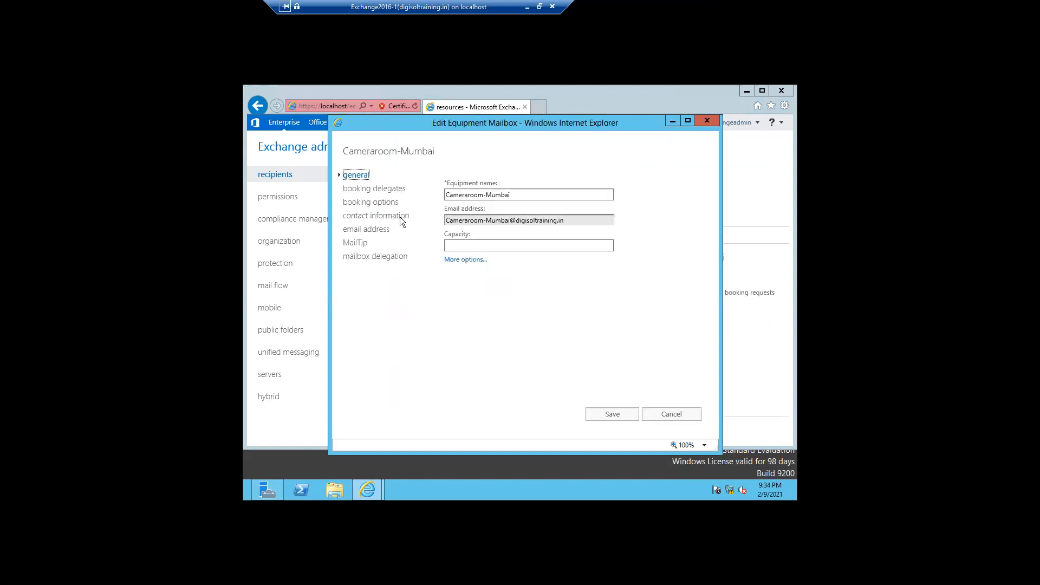
Set Cameraroom-Mumbai's capacity to 5 and view its booking delegates options.
{"action": "left_click", "coordinate": [479, 246]}
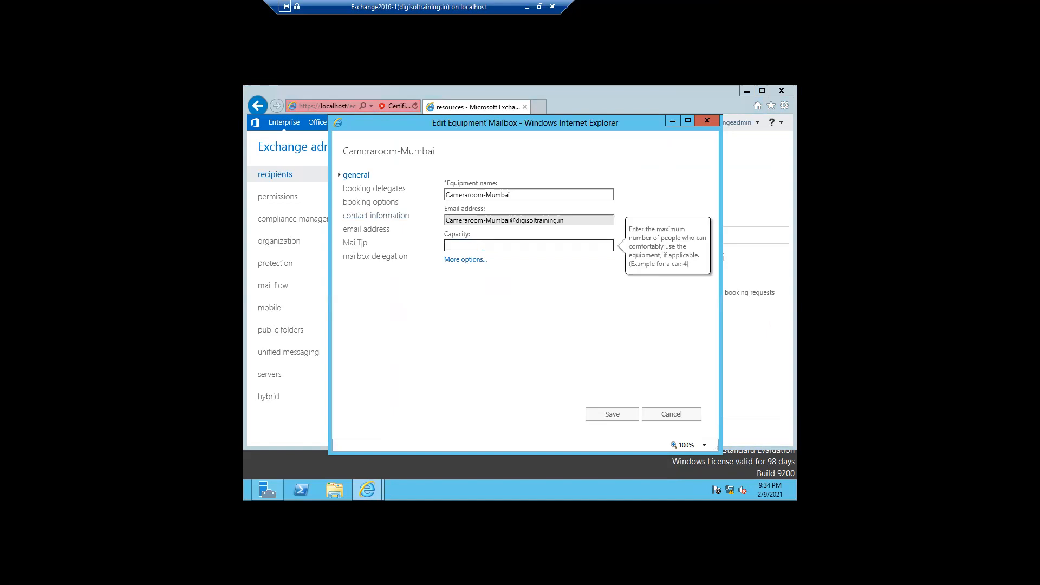
{"action": "type", "text": "5"}
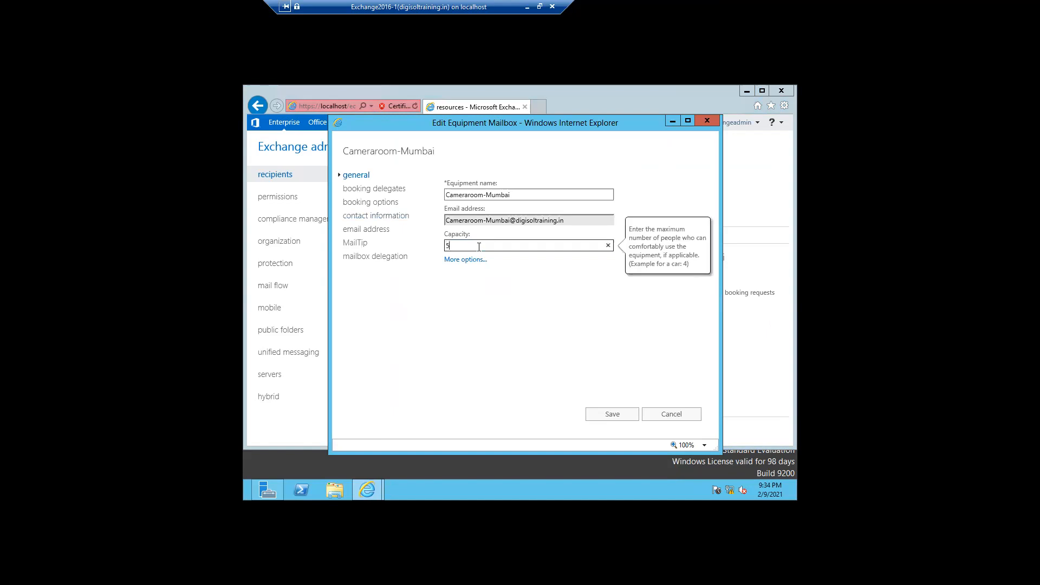
{"action": "left_click", "coordinate": [380, 194]}
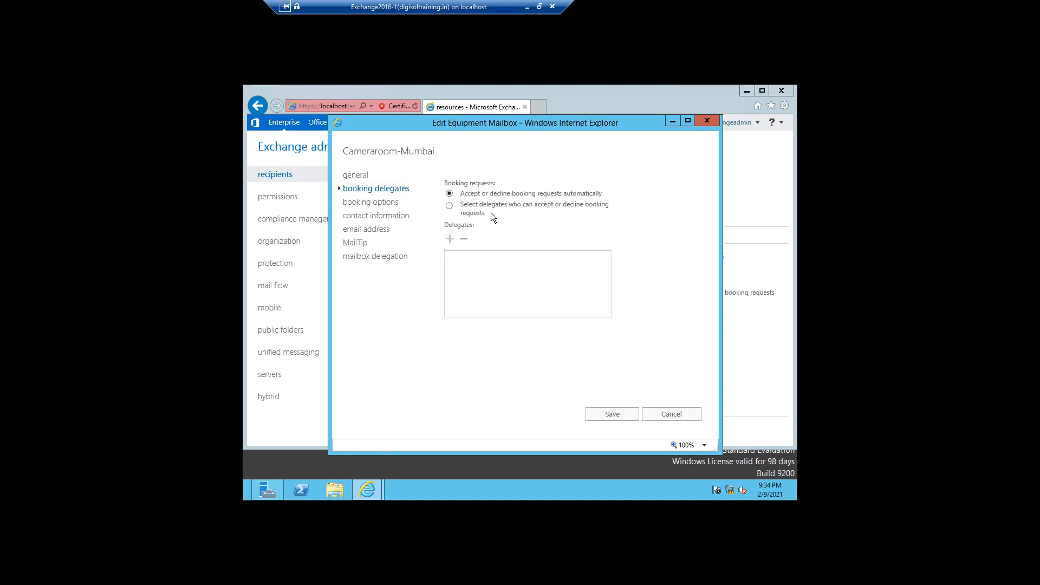
{"action": "left_click", "coordinate": [369, 203]}
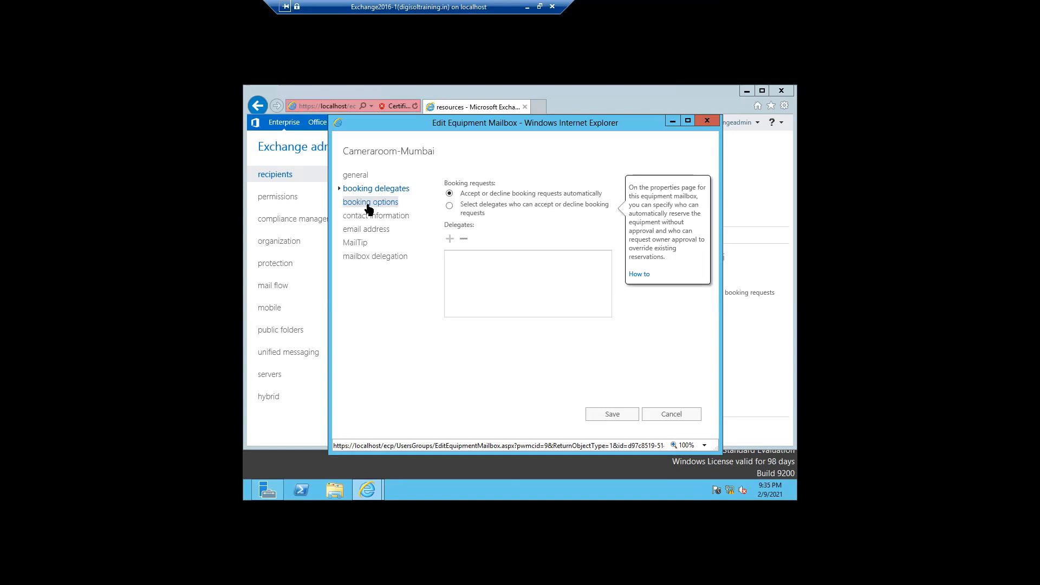
Compare Cameraroom-Mumbai's booking delegates with its booking options (180-day lead time, 24-hour maximum) and focus the reply box.
{"action": "left_click", "coordinate": [369, 205]}
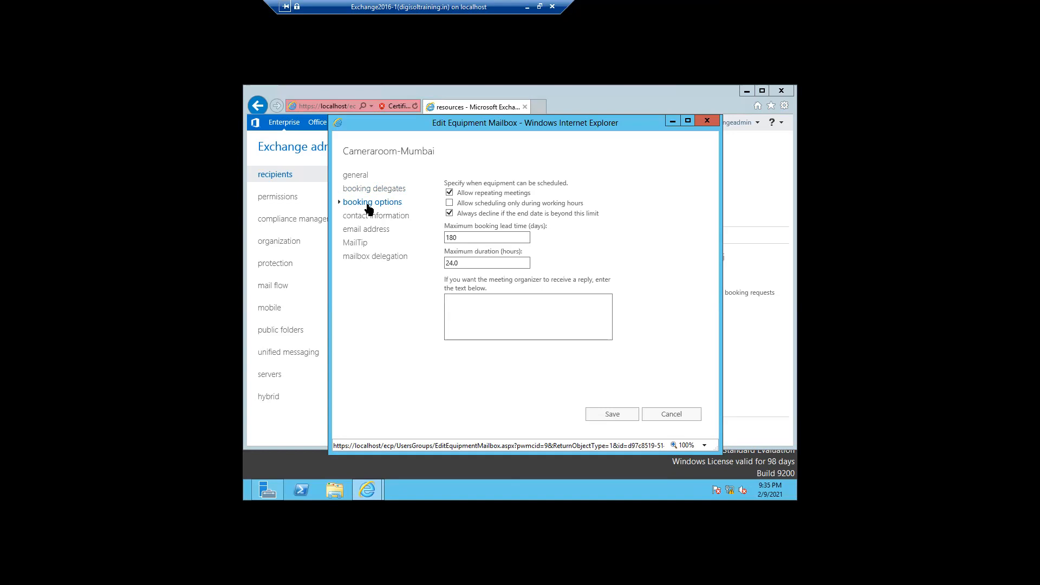
{"action": "left_click", "coordinate": [373, 189]}
{"action": "left_click", "coordinate": [370, 203]}
{"action": "left_click", "coordinate": [371, 192]}
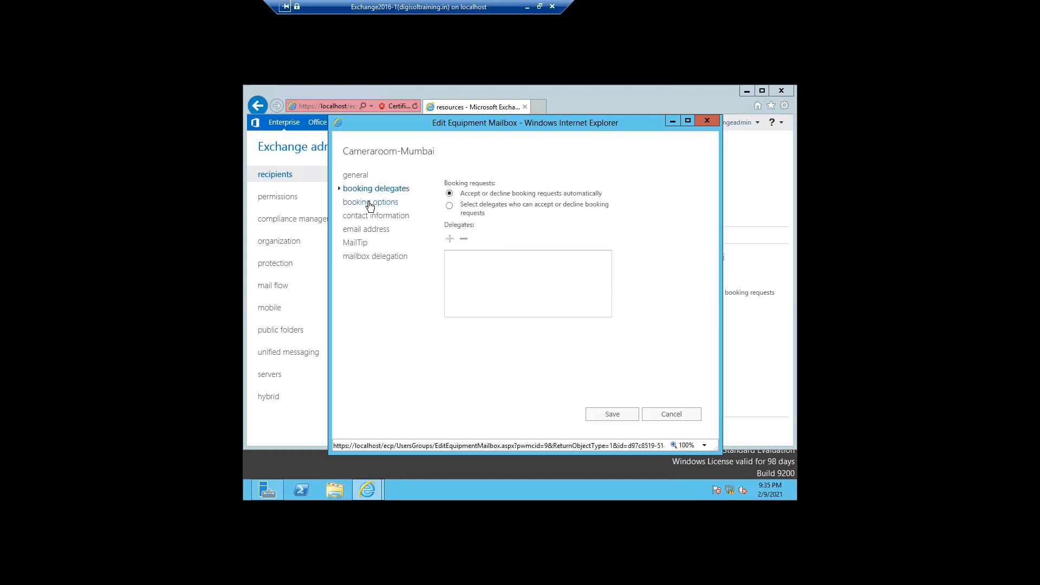
{"action": "left_click", "coordinate": [370, 204]}
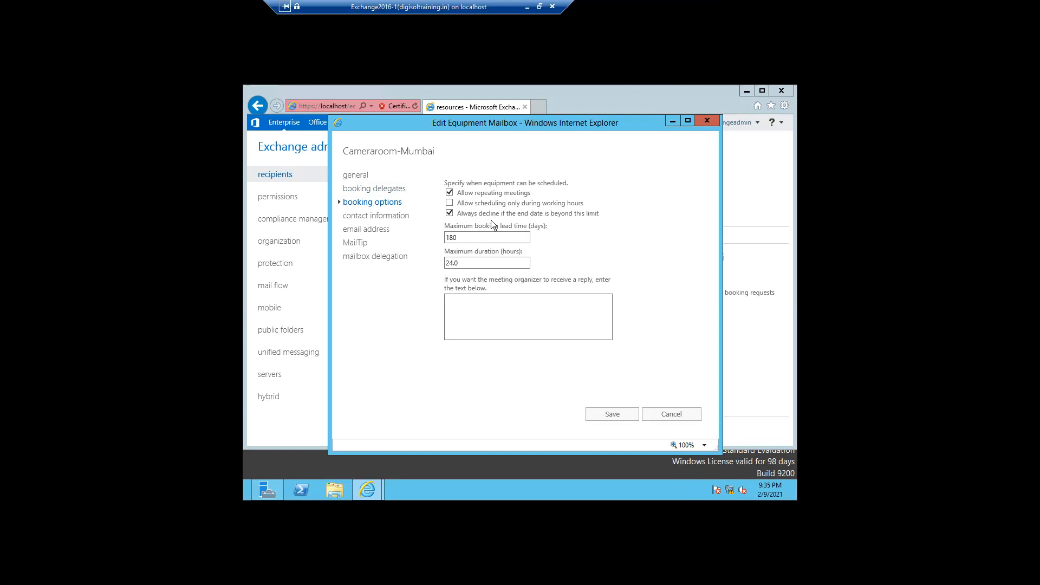
{"action": "mouse_move", "coordinate": [577, 217]}
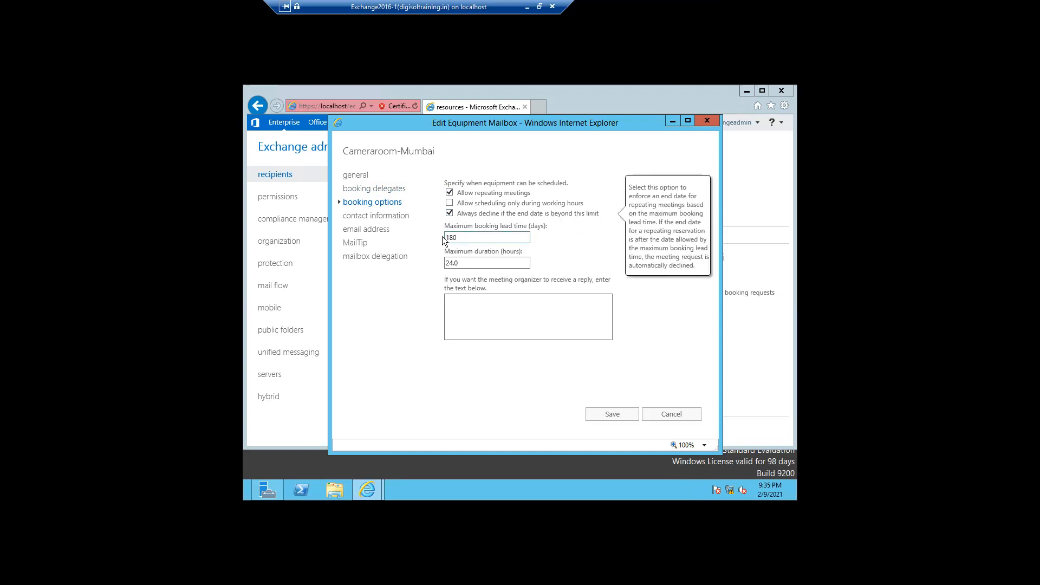
{"action": "left_click", "coordinate": [472, 308]}
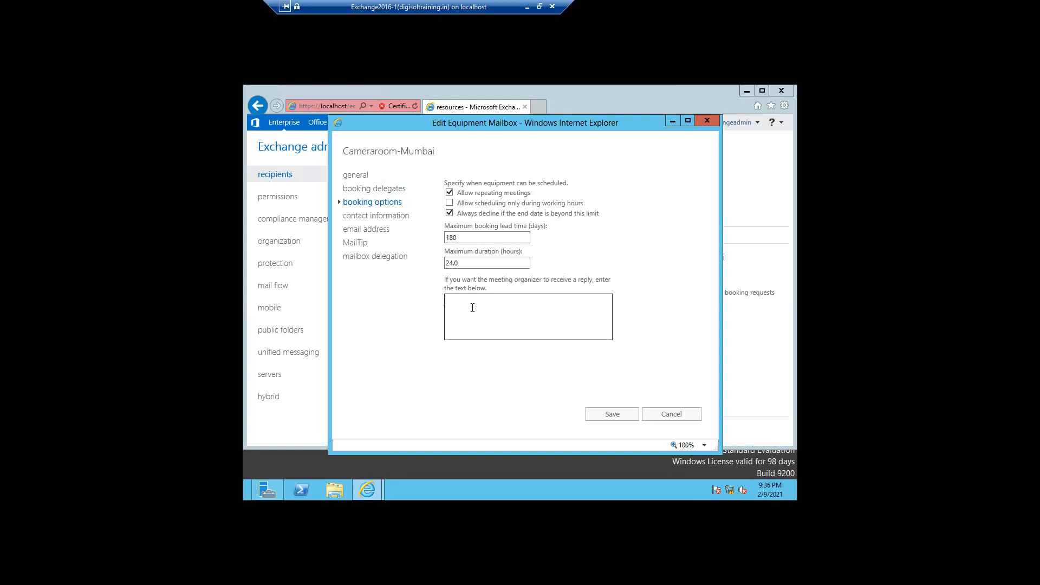
Check the equipment mailbox's contact information and primary SMTP address, ending on its empty MailTip.
{"action": "left_click", "coordinate": [382, 216]}
{"action": "left_click", "coordinate": [476, 223]}
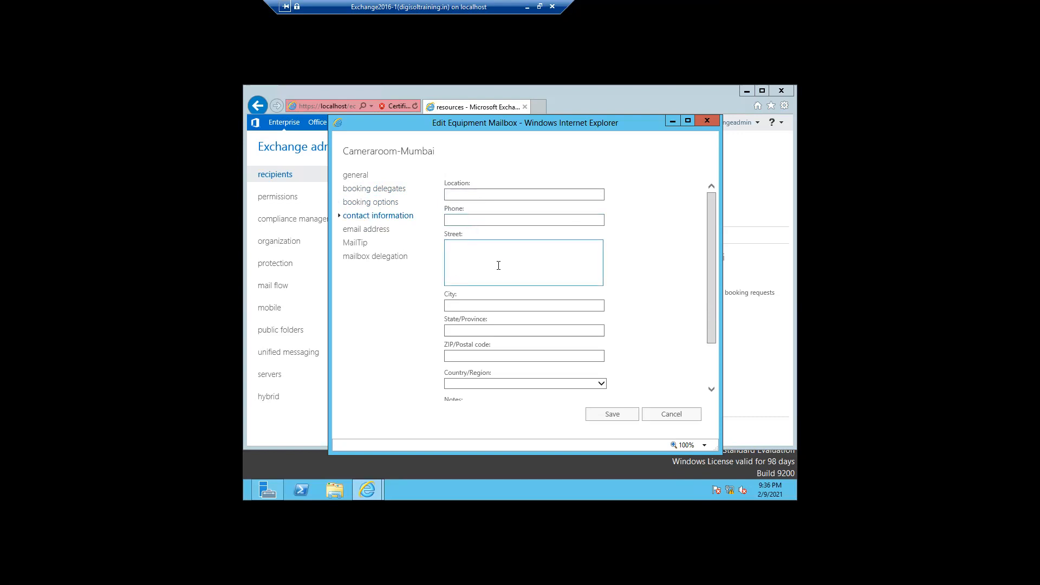
{"action": "left_click_drag", "start_coordinate": [710, 337], "coordinate": [716, 379]}
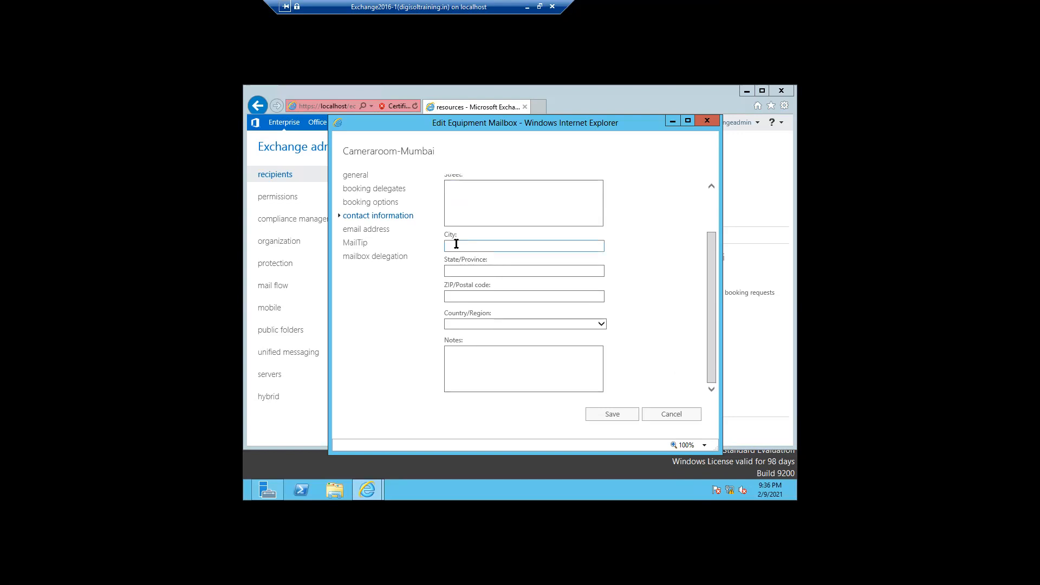
{"action": "left_click", "coordinate": [368, 233]}
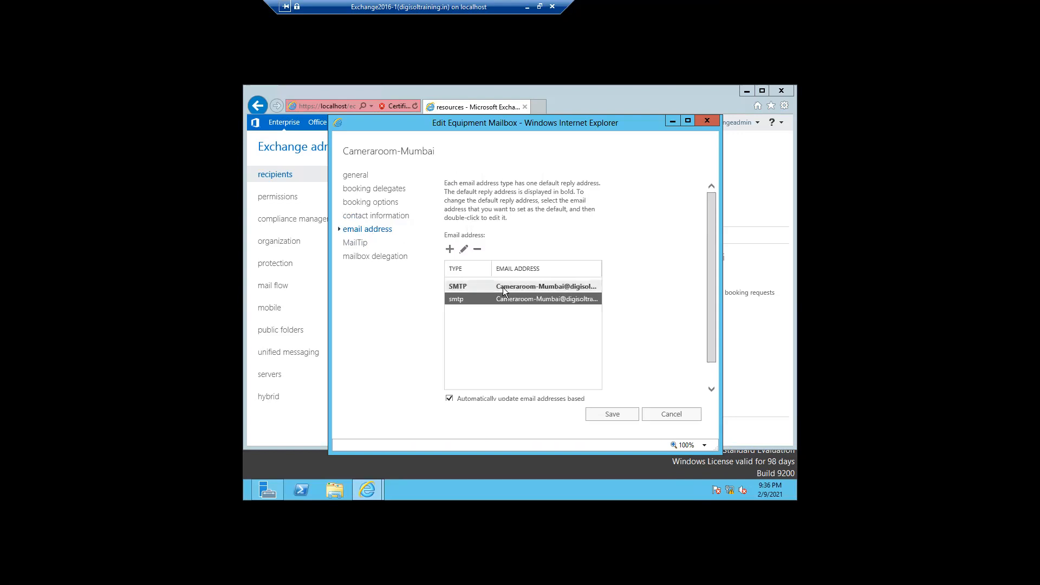
{"action": "left_click", "coordinate": [503, 287]}
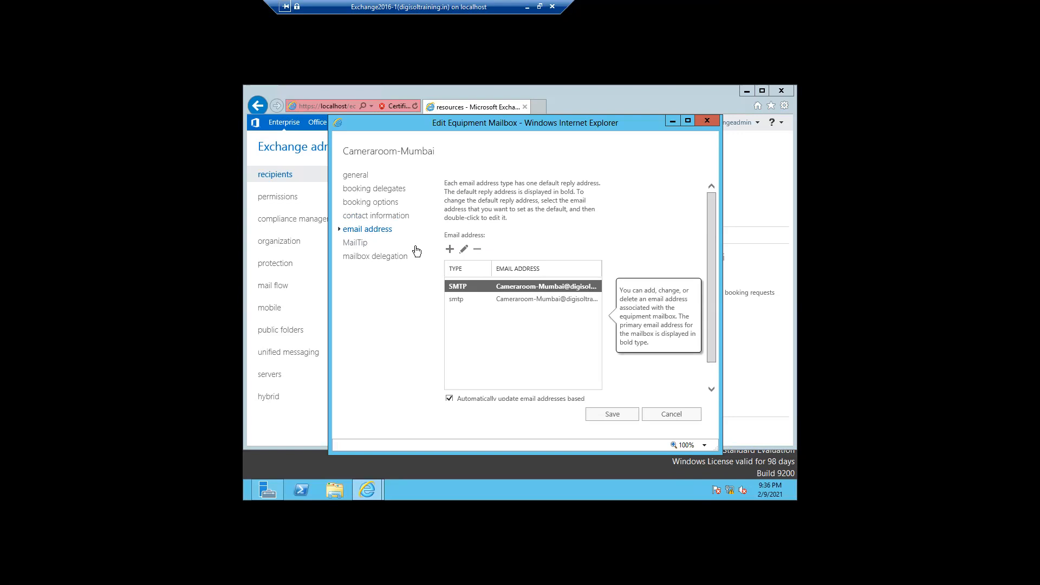
{"action": "left_click", "coordinate": [357, 243]}
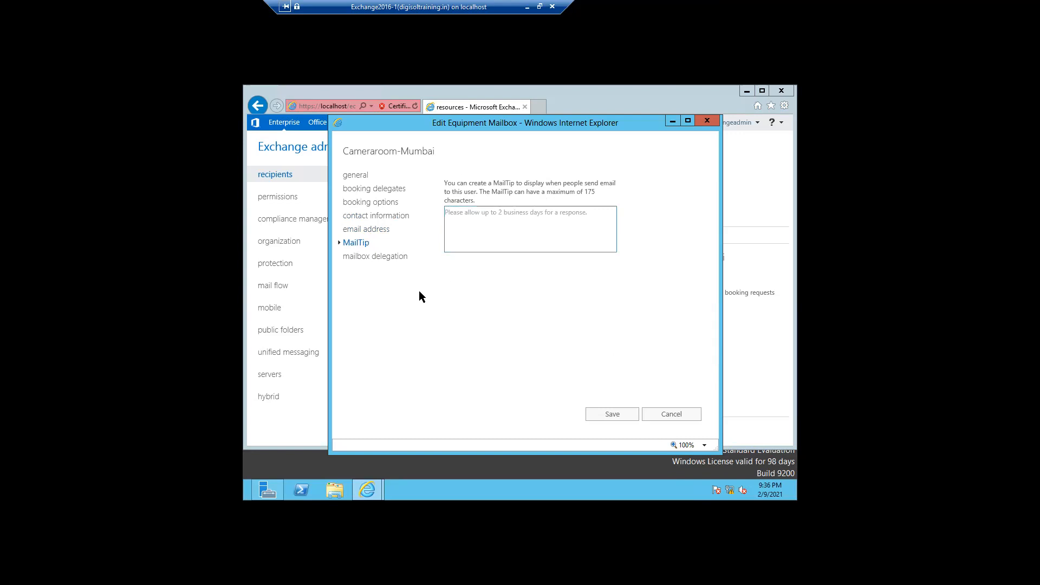
Look over the mailbox delegation Full Access permissions and cancel out of Edit Equipment Mailbox.
{"action": "left_click", "coordinate": [376, 262]}
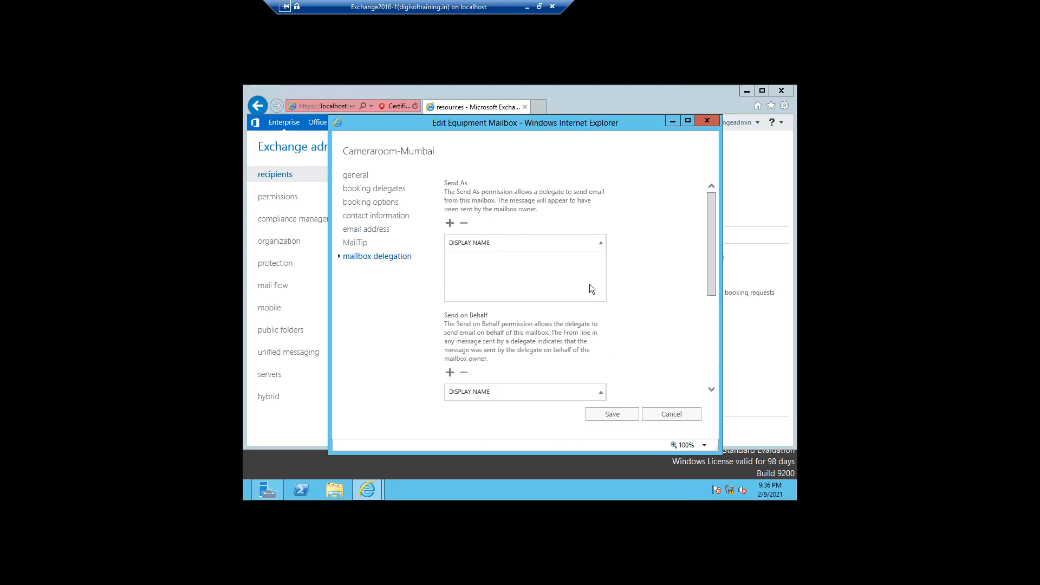
{"action": "left_click_drag", "start_coordinate": [709, 279], "coordinate": [707, 374]}
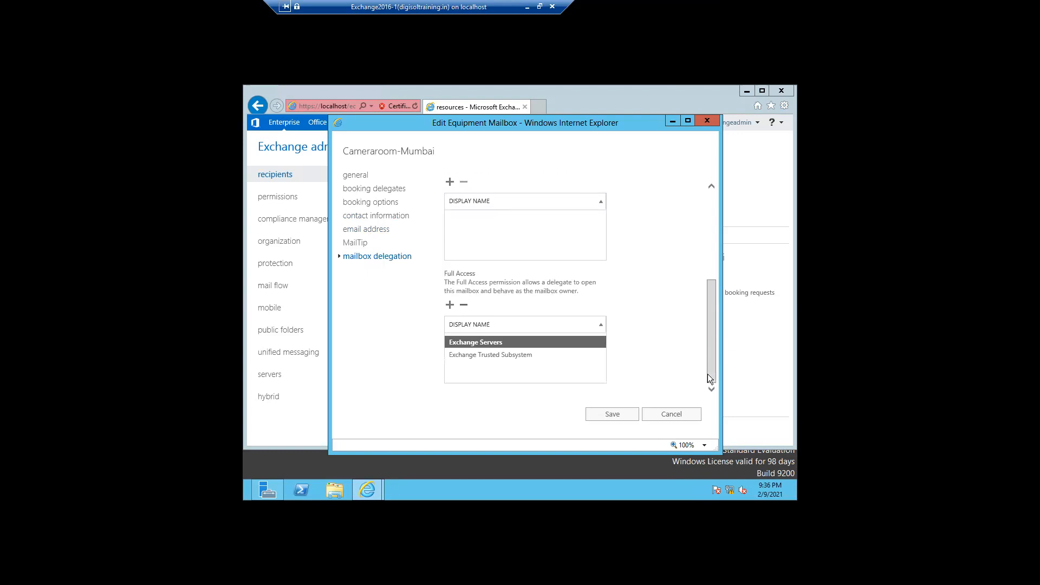
{"action": "left_click", "coordinate": [674, 420]}
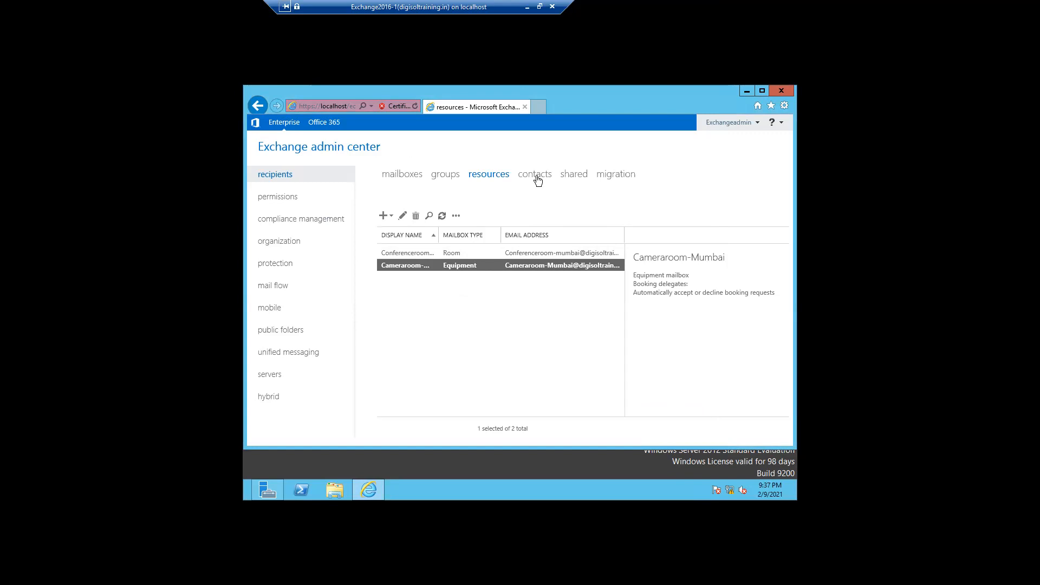
From the groups list's + menu, start a new Dynamic distribution group.
{"action": "left_click", "coordinate": [453, 179]}
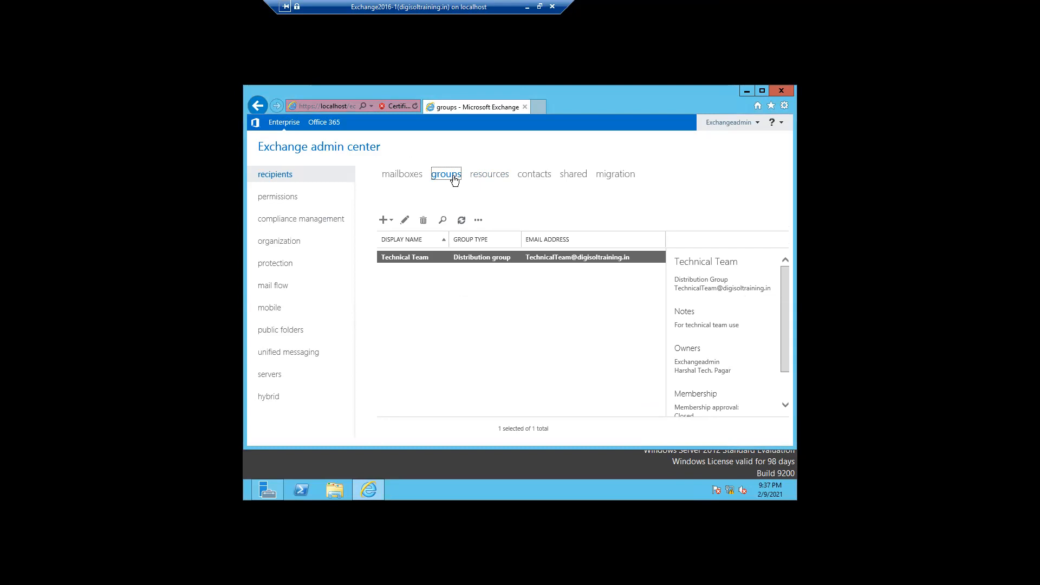
{"action": "left_click", "coordinate": [385, 221]}
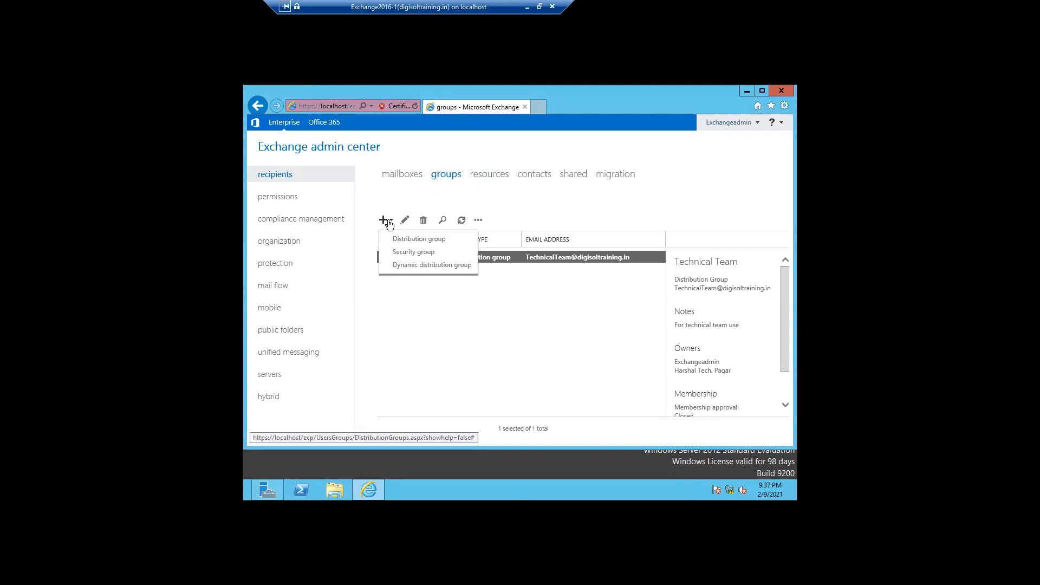
{"action": "left_click", "coordinate": [414, 265]}
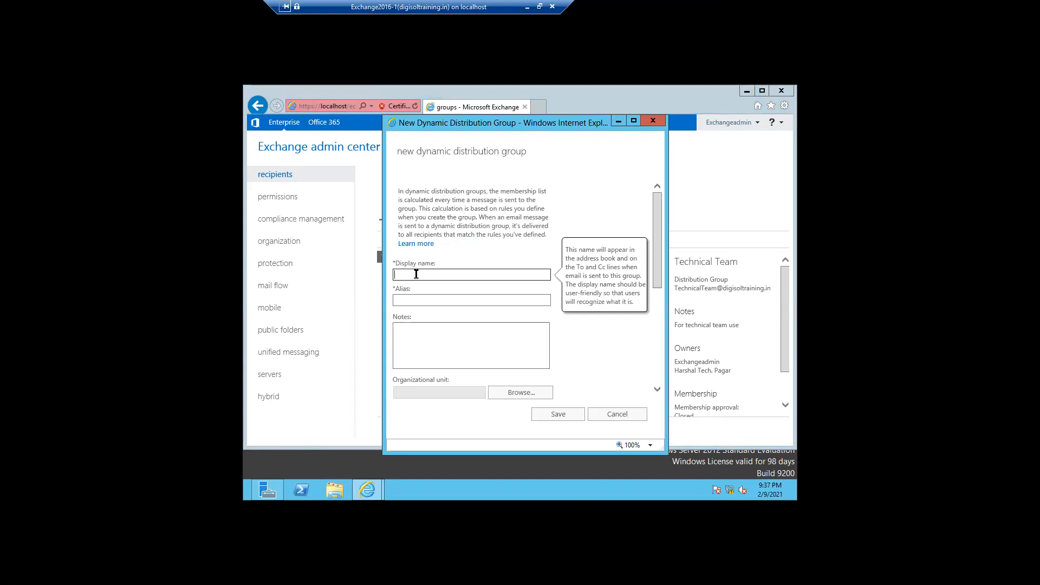
Enter TestGroup as display name and alias, and set organizational unit INDIA > Pune.
{"action": "type", "text": "TestGroup"}
{"action": "left_click_drag", "start_coordinate": [430, 276], "coordinate": [389, 277]}
{"action": "left_click", "coordinate": [398, 300]}
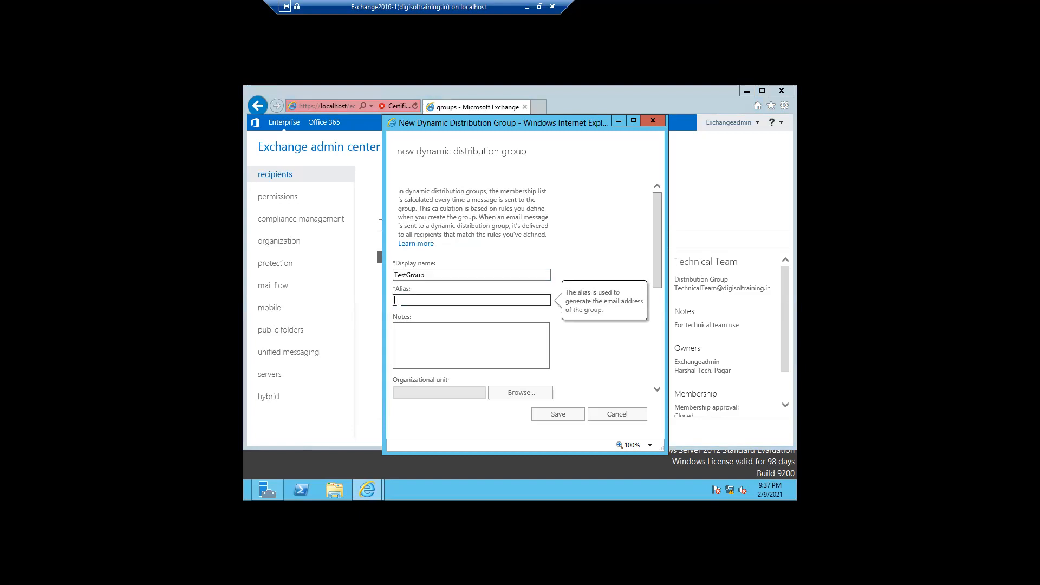
{"action": "type", "text": "TestGroup"}
{"action": "left_click_drag", "start_coordinate": [654, 285], "coordinate": [656, 322]}
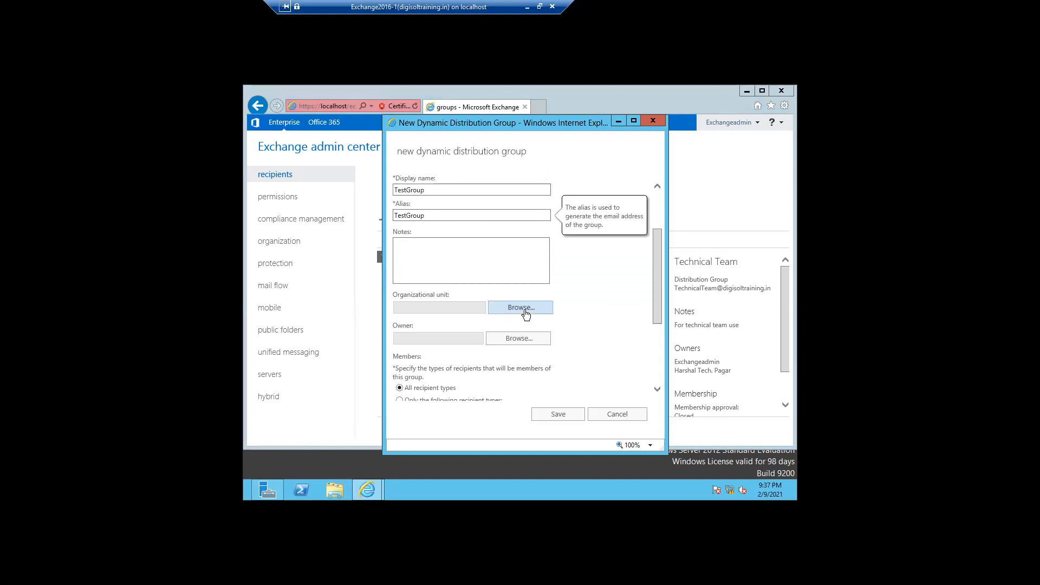
{"action": "left_click", "coordinate": [523, 310]}
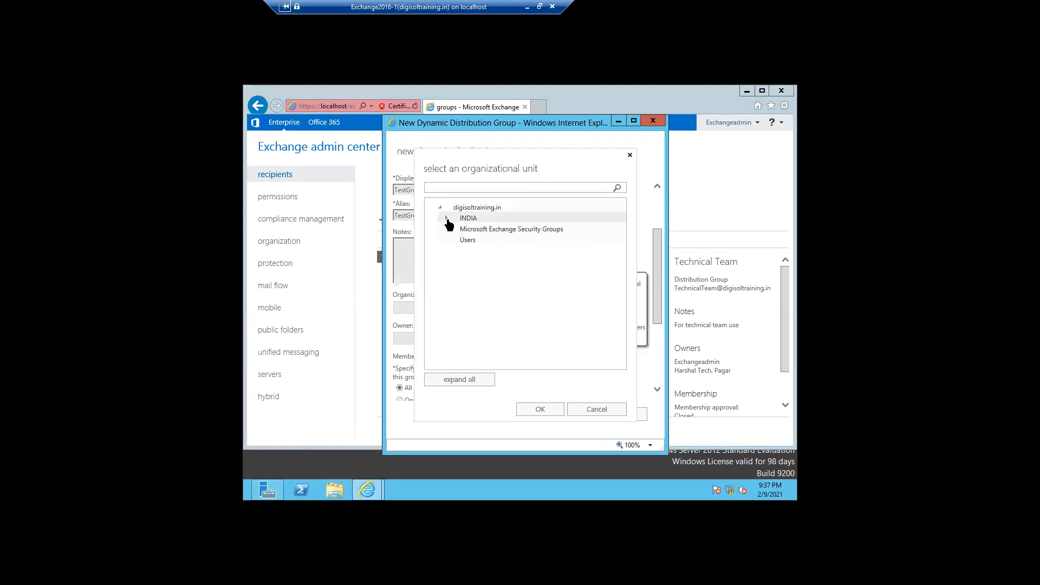
{"action": "left_click", "coordinate": [447, 218]}
{"action": "left_click", "coordinate": [471, 240]}
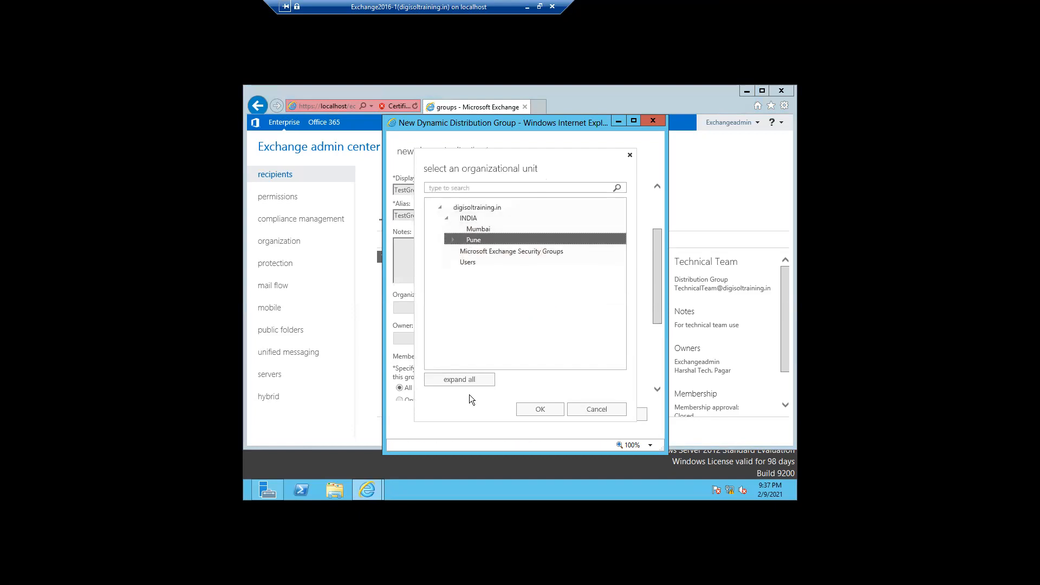
{"action": "left_click", "coordinate": [528, 411]}
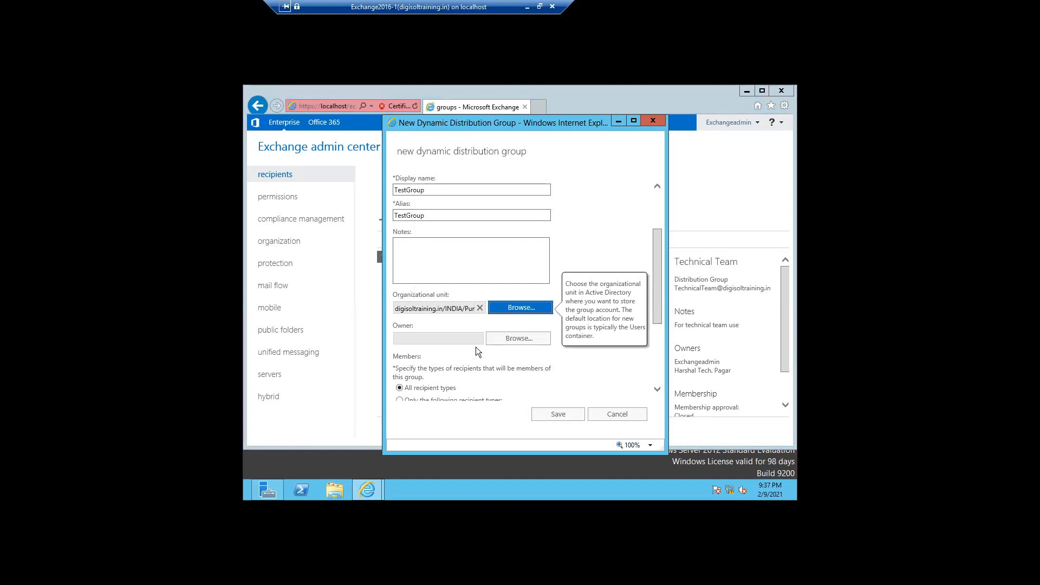
Make the Exchange administrator account the group's owner.
{"action": "left_click", "coordinate": [503, 338]}
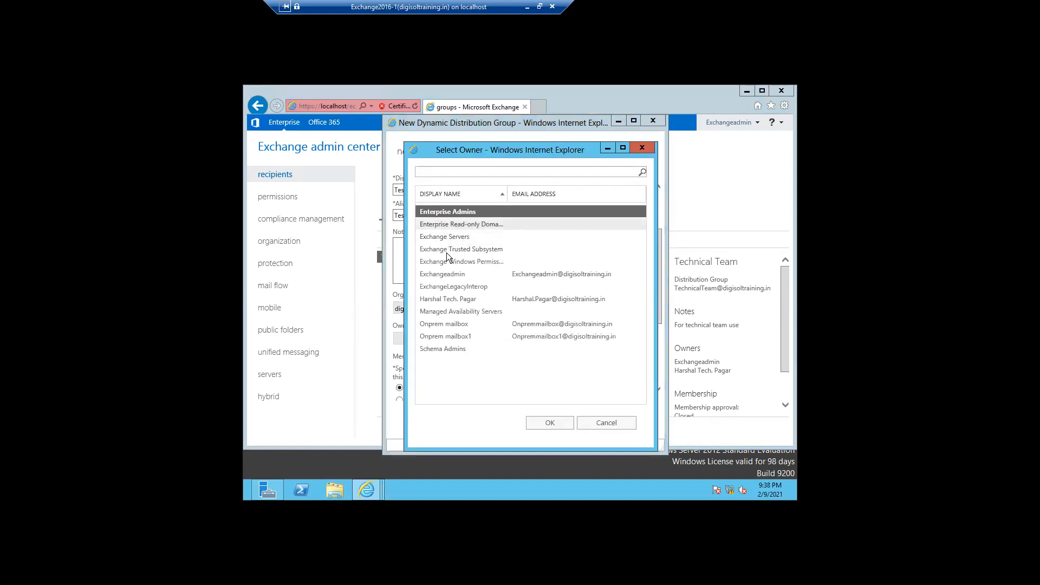
{"action": "left_click", "coordinate": [452, 275]}
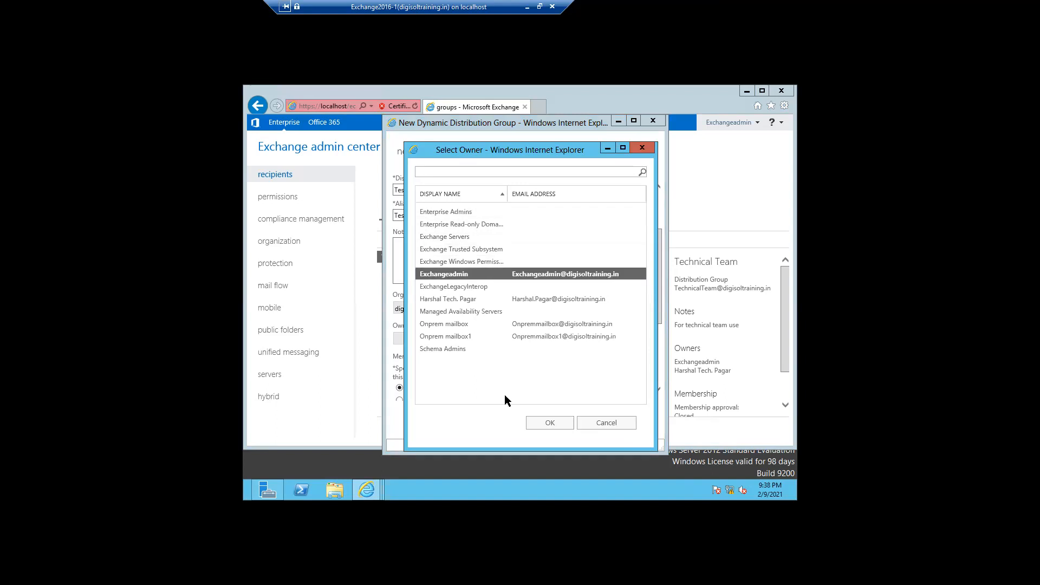
{"action": "left_click", "coordinate": [549, 426]}
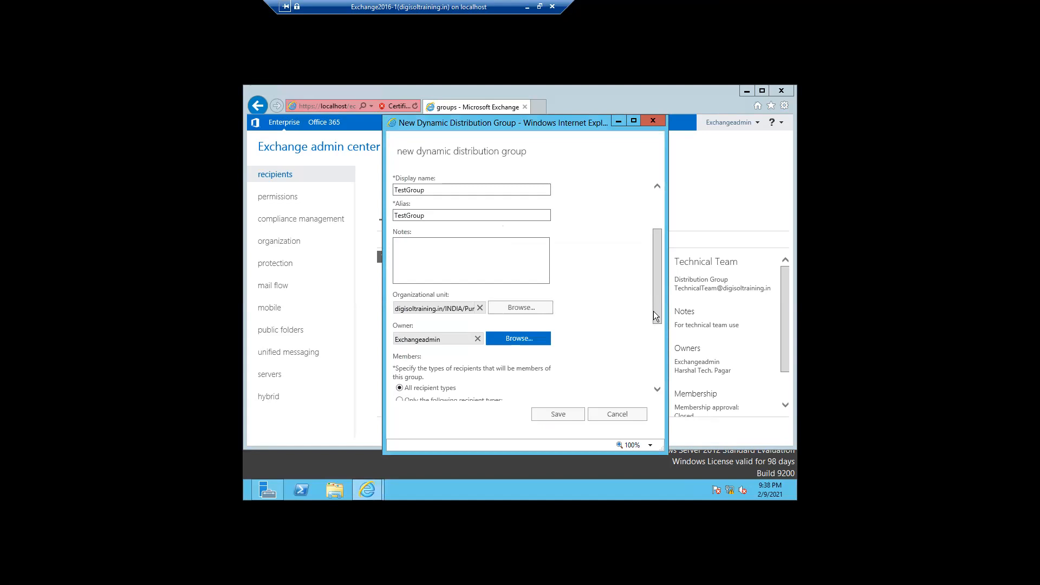
Choose 'Only the following recipient types' including Resource mailboxes, and start a rule's attribute list.
{"action": "left_click_drag", "start_coordinate": [654, 311], "coordinate": [657, 364]}
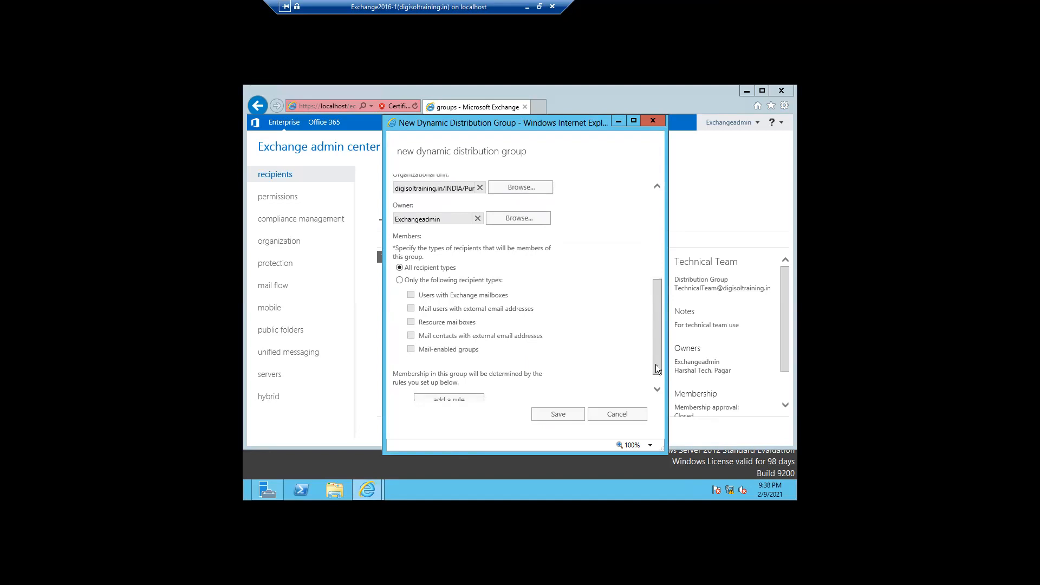
{"action": "left_click_drag", "start_coordinate": [656, 365], "coordinate": [655, 367]}
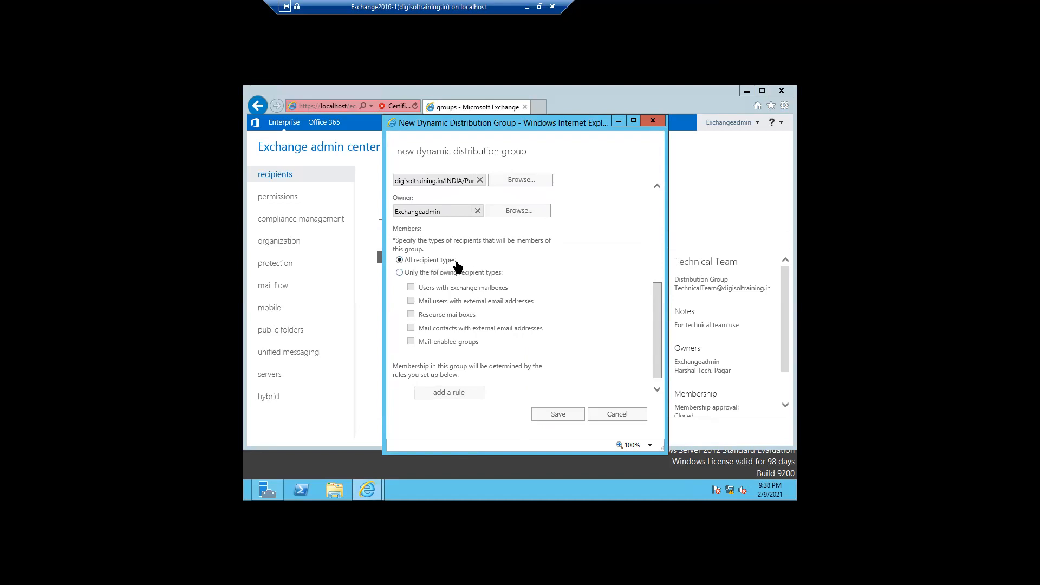
{"action": "left_click", "coordinate": [400, 272]}
{"action": "left_click", "coordinate": [410, 314]}
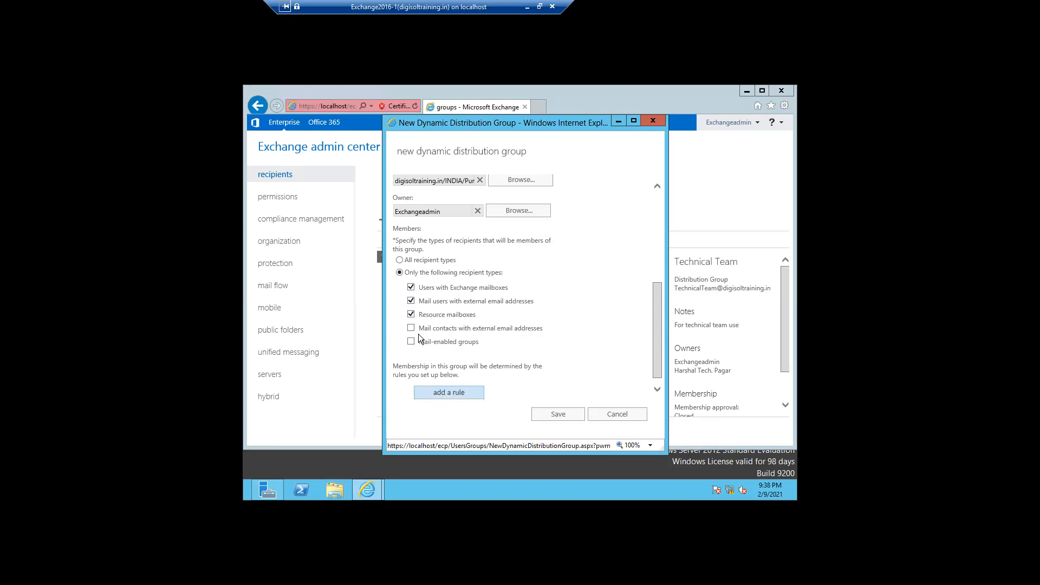
{"action": "left_click", "coordinate": [445, 396]}
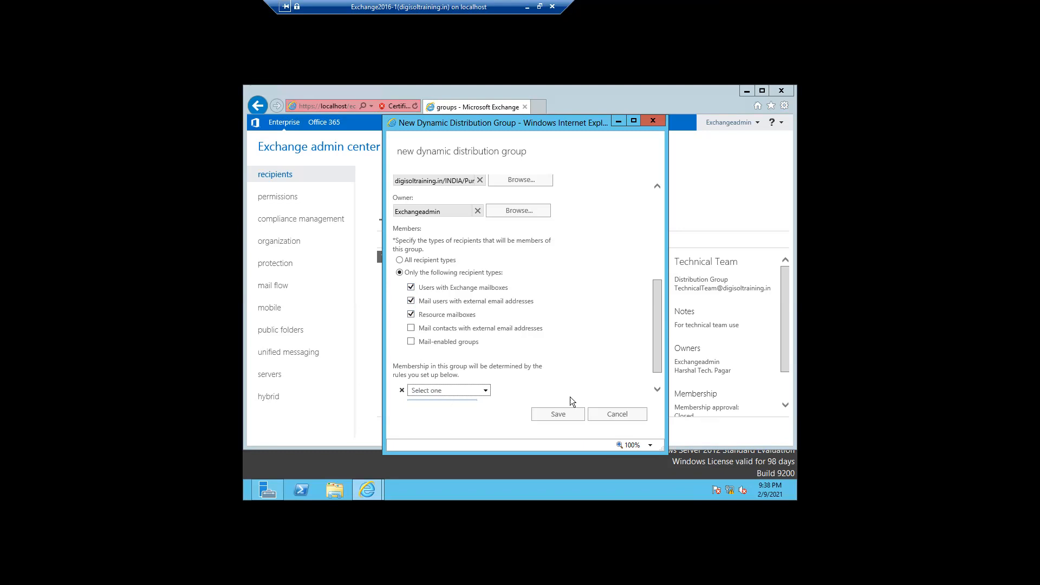
{"action": "left_click_drag", "start_coordinate": [659, 352], "coordinate": [659, 372]}
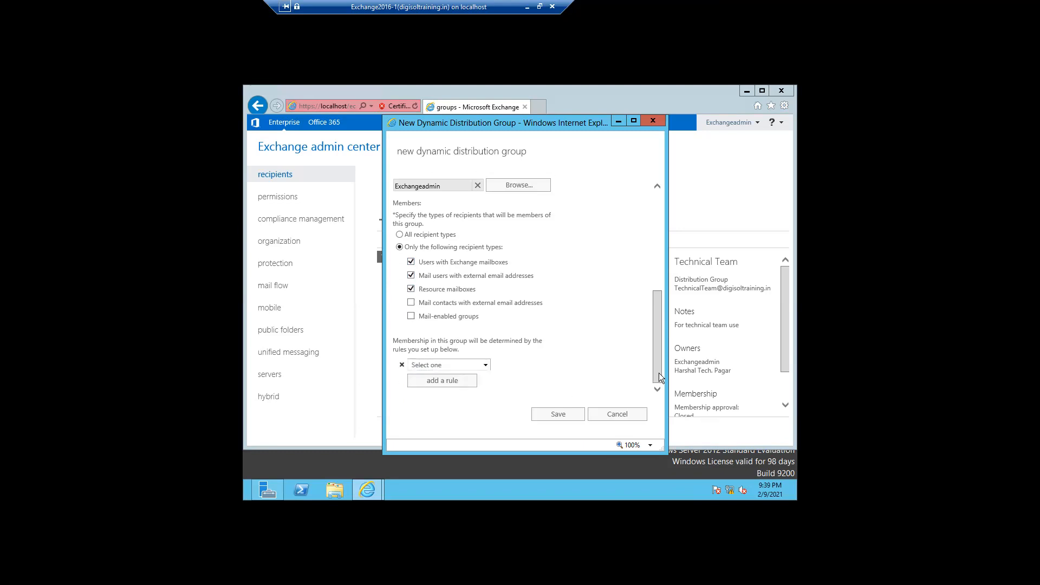
{"action": "left_click", "coordinate": [485, 368]}
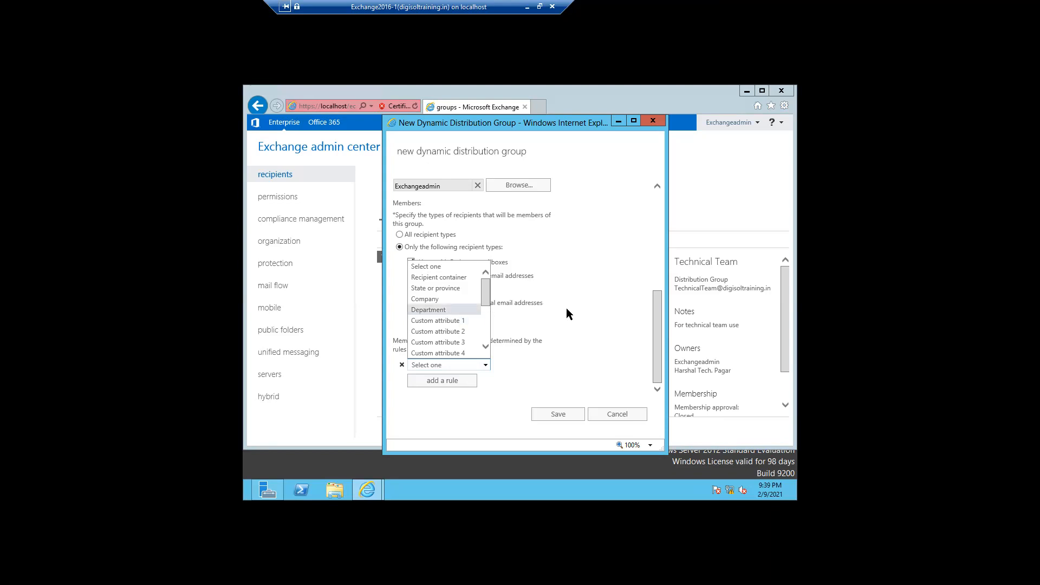
Base the rule on Custom attribute 1 with HR, try saving, and dismiss the resulting error.
{"action": "left_click", "coordinate": [434, 321]}
{"action": "left_click", "coordinate": [582, 372]}
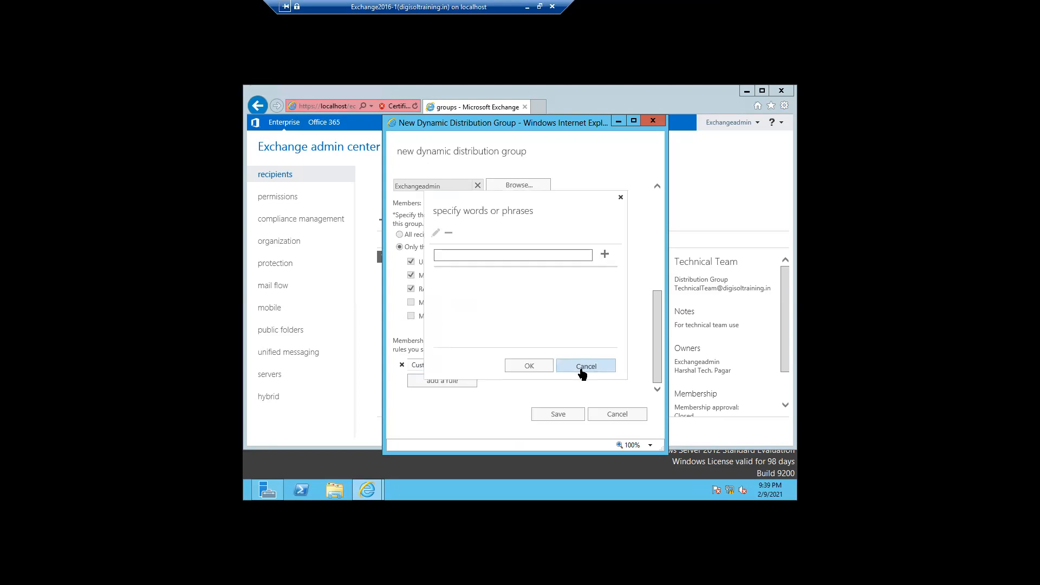
{"action": "left_click", "coordinate": [582, 372]}
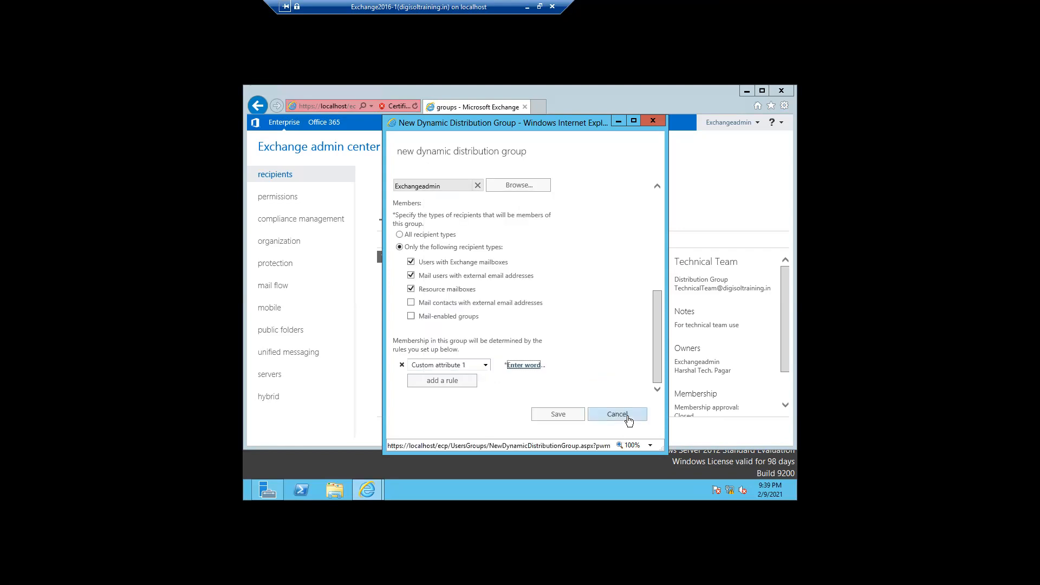
{"action": "left_click", "coordinate": [522, 364]}
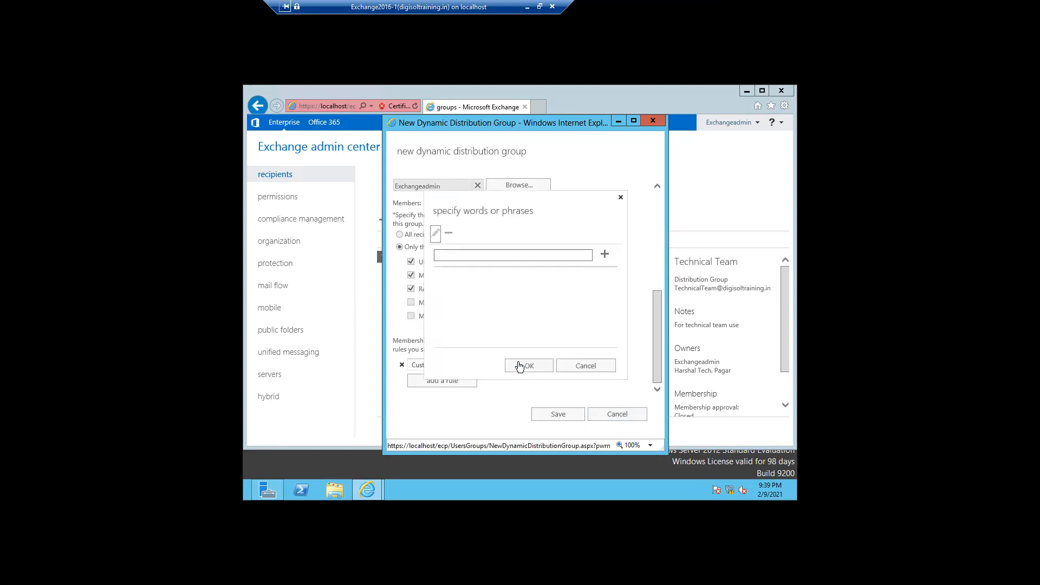
{"action": "left_click", "coordinate": [461, 256]}
{"action": "type", "text": "HR"}
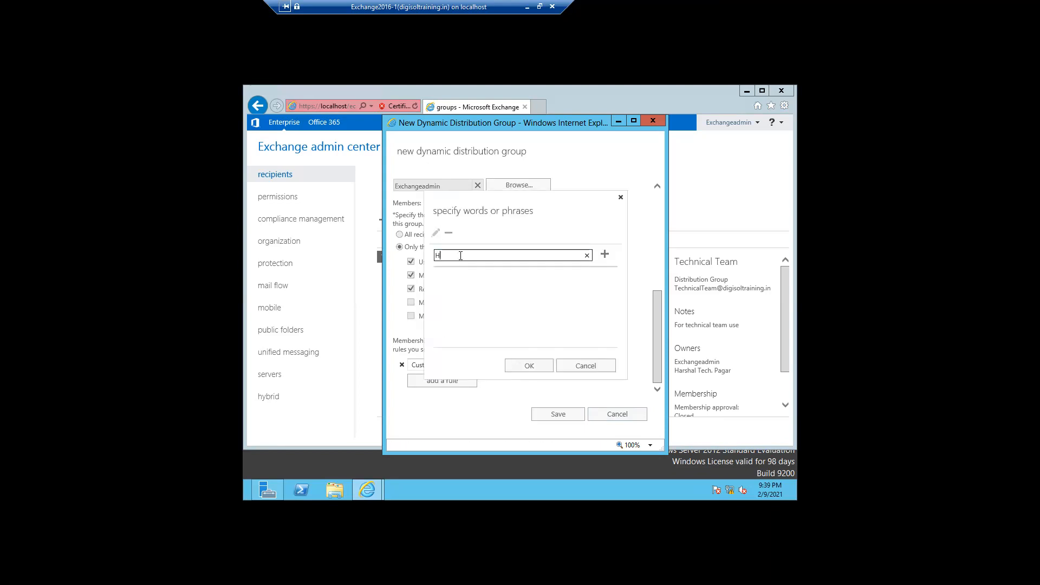
{"action": "left_click", "coordinate": [525, 362]}
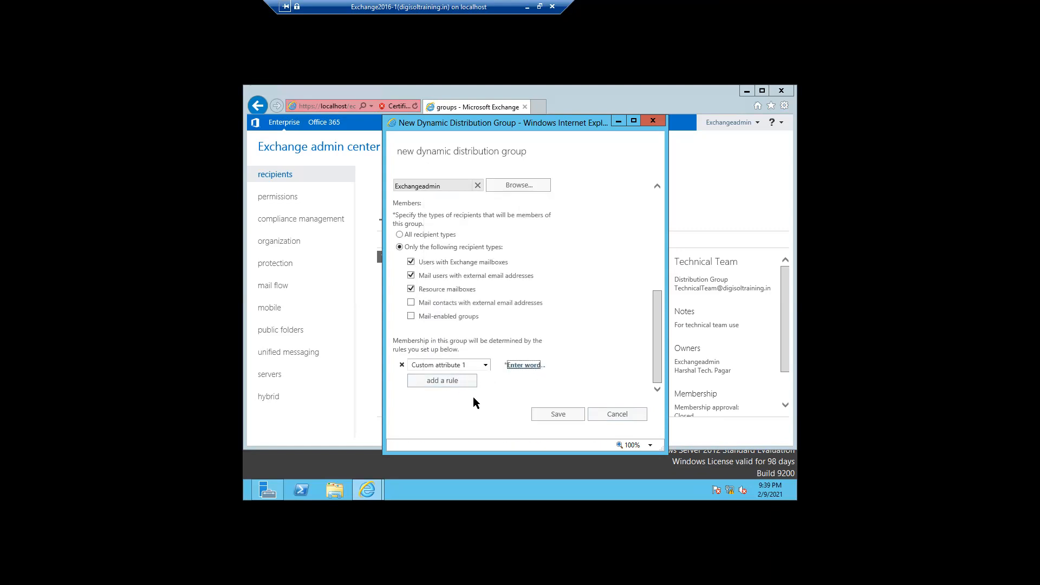
{"action": "left_click", "coordinate": [549, 416]}
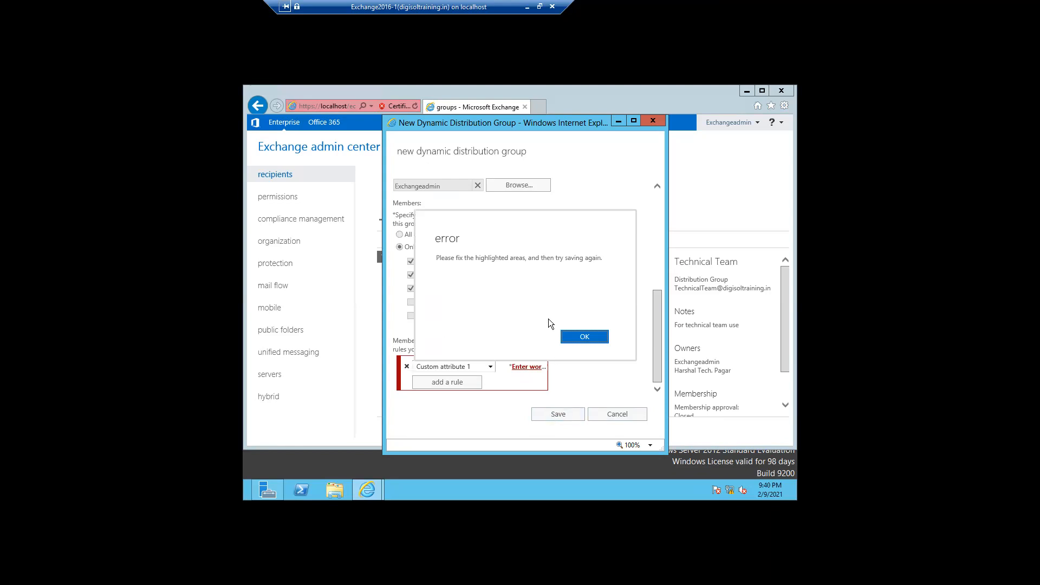
{"action": "left_click", "coordinate": [580, 334]}
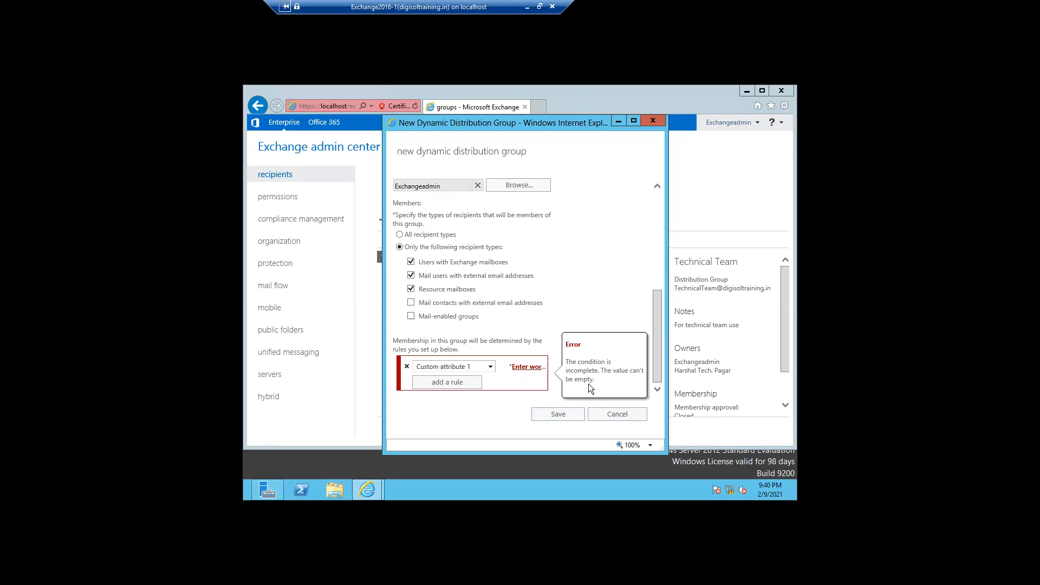
Add HR to the rule's word list, confirm it, and save TestGroup.
{"action": "left_click", "coordinate": [524, 367]}
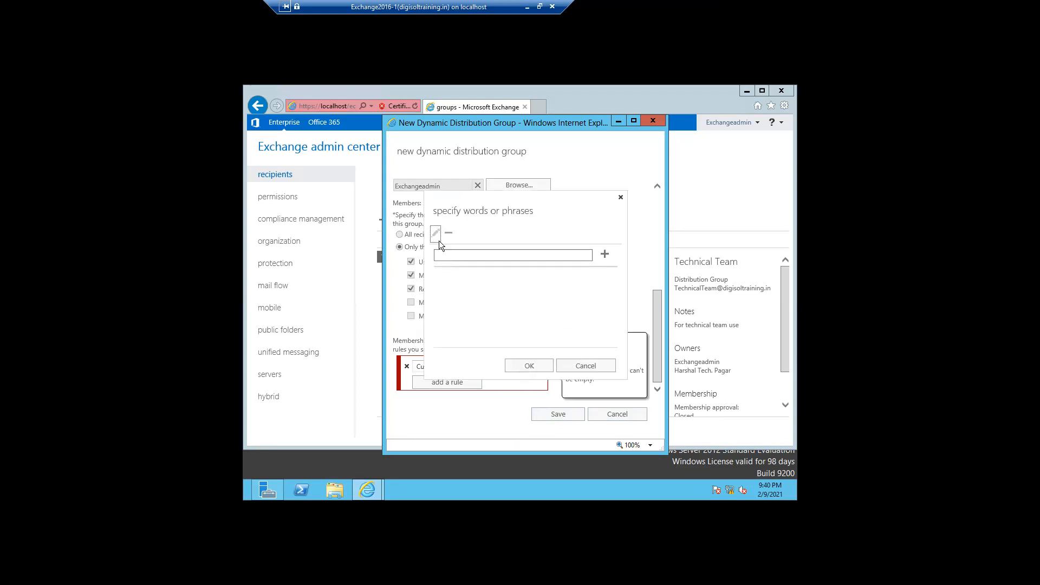
{"action": "left_click", "coordinate": [592, 258]}
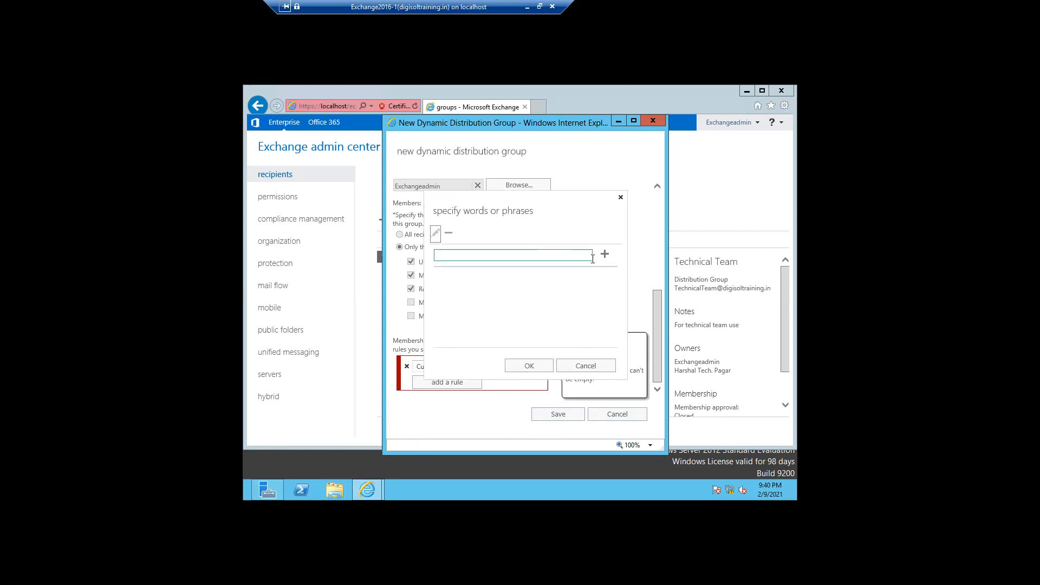
{"action": "left_click", "coordinate": [480, 254]}
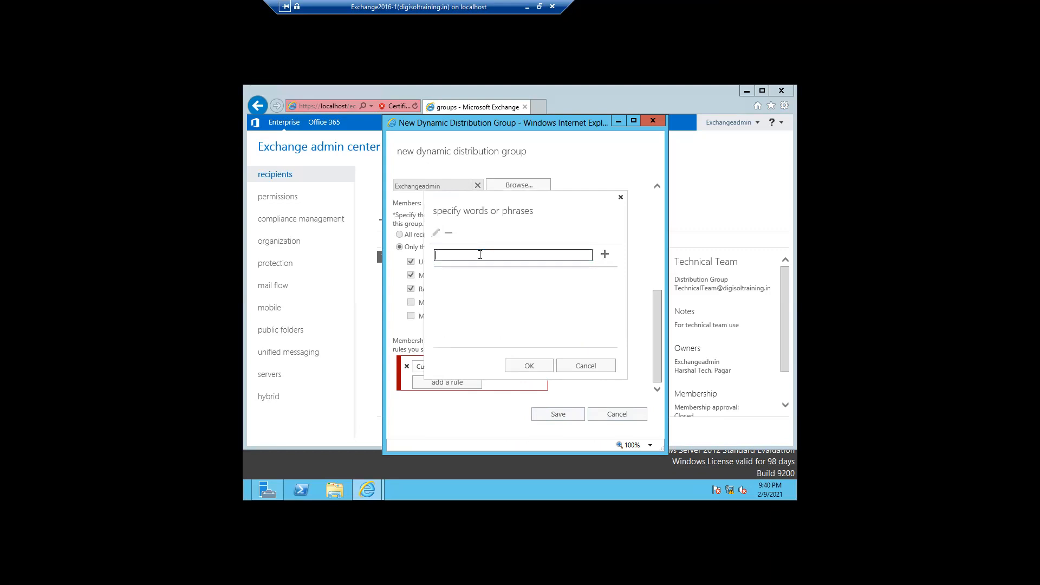
{"action": "type", "text": "HR"}
{"action": "left_click", "coordinate": [605, 256]}
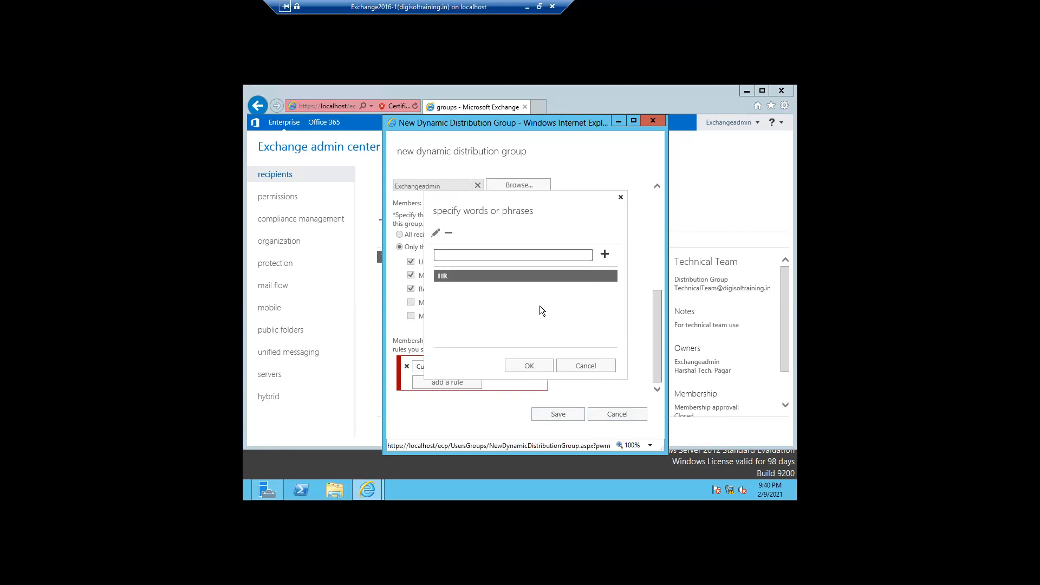
{"action": "left_click", "coordinate": [523, 366]}
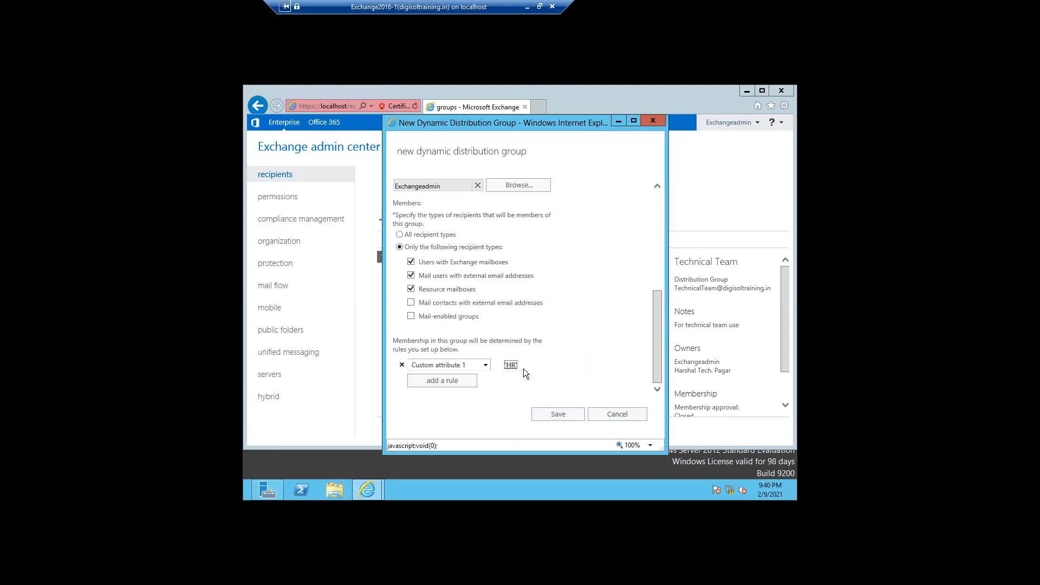
{"action": "left_click", "coordinate": [549, 414]}
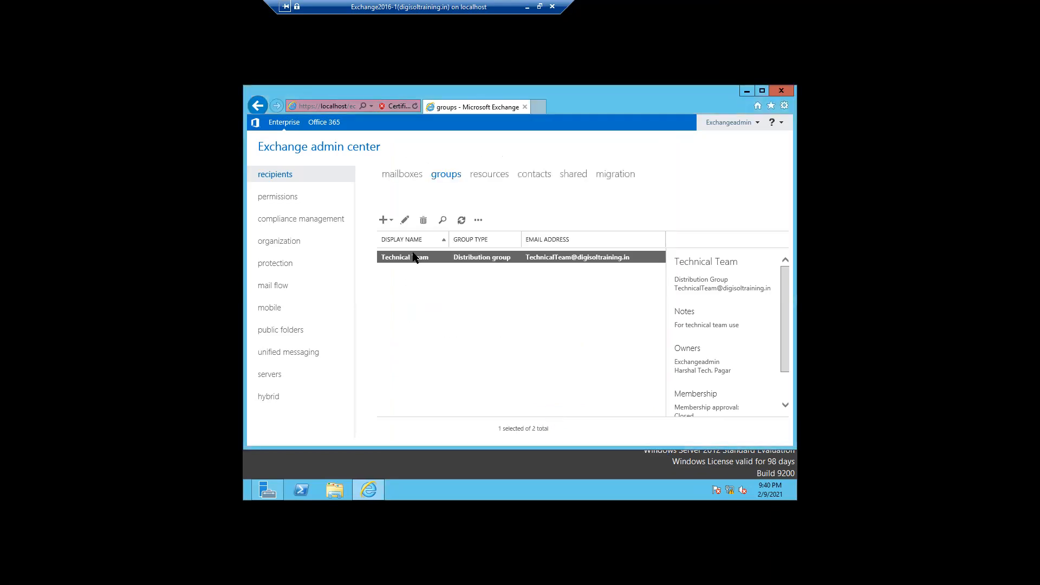
Recover from the browser crash past the certificate warning and select the archive-enabled mailbox.
{"action": "left_click", "coordinate": [401, 175]}
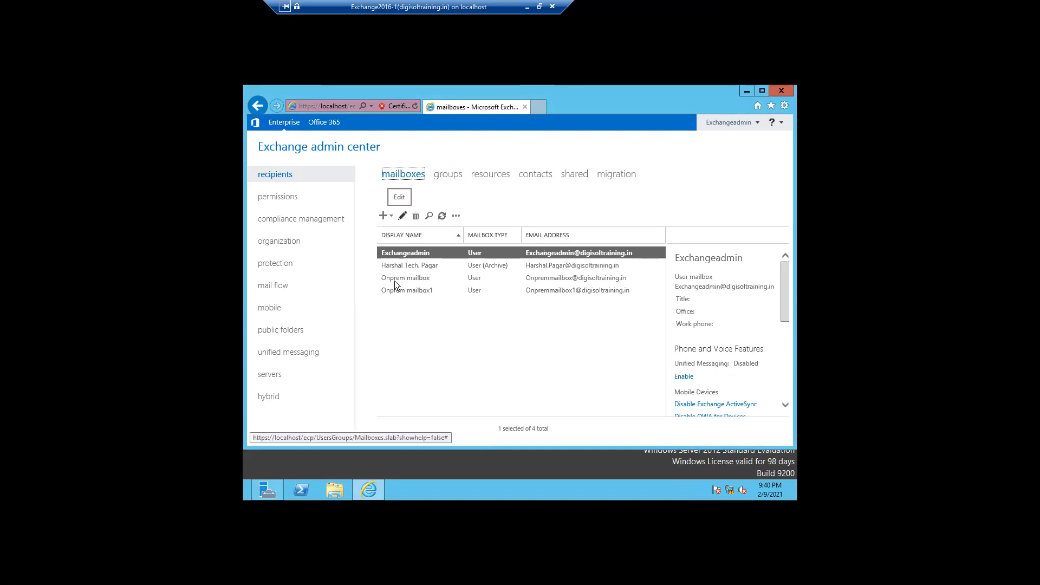
{"action": "left_click", "coordinate": [397, 266]}
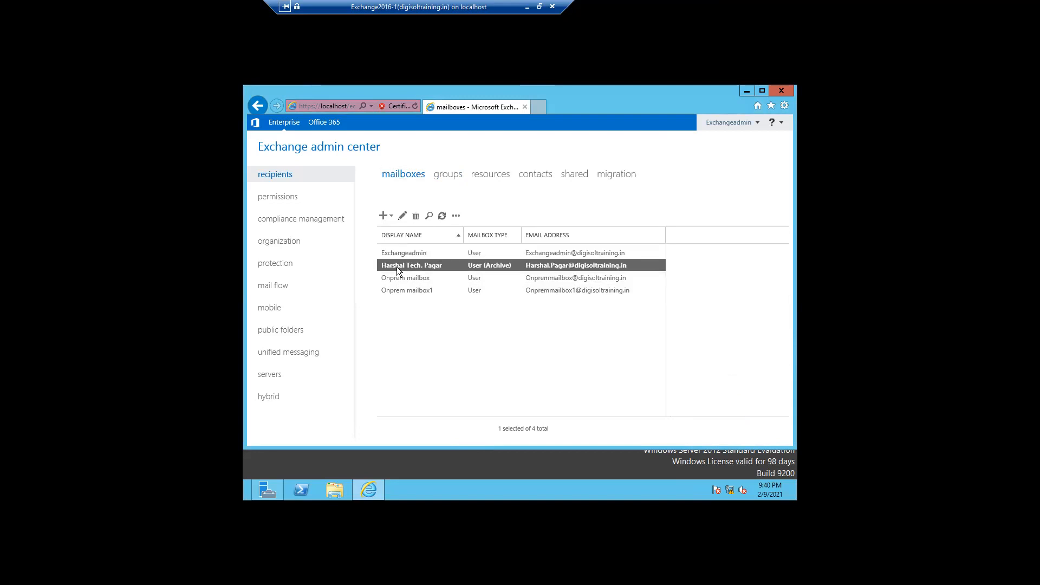
{"action": "left_click", "coordinate": [401, 216]}
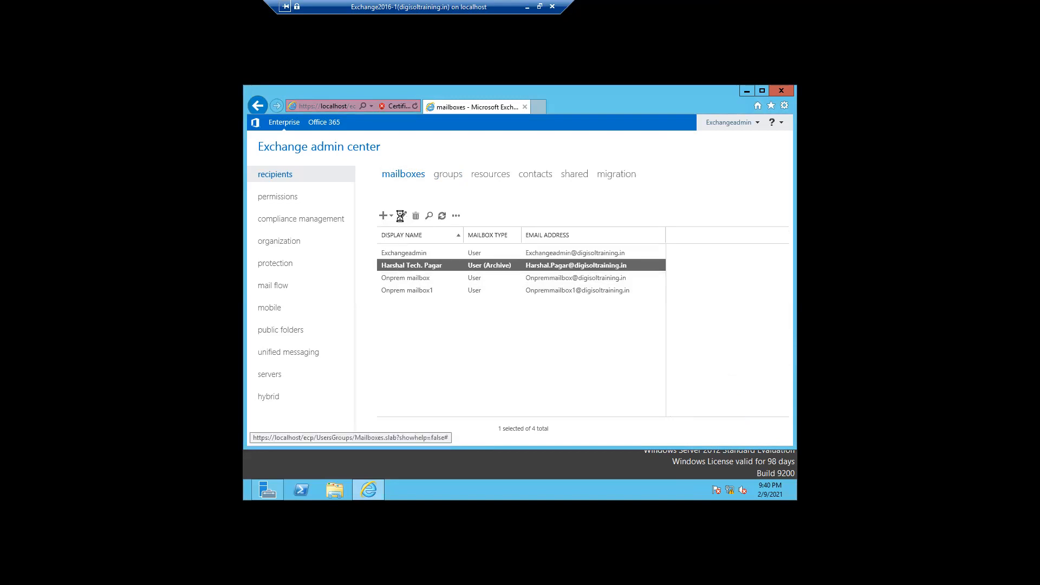
{"action": "left_click", "coordinate": [446, 290]}
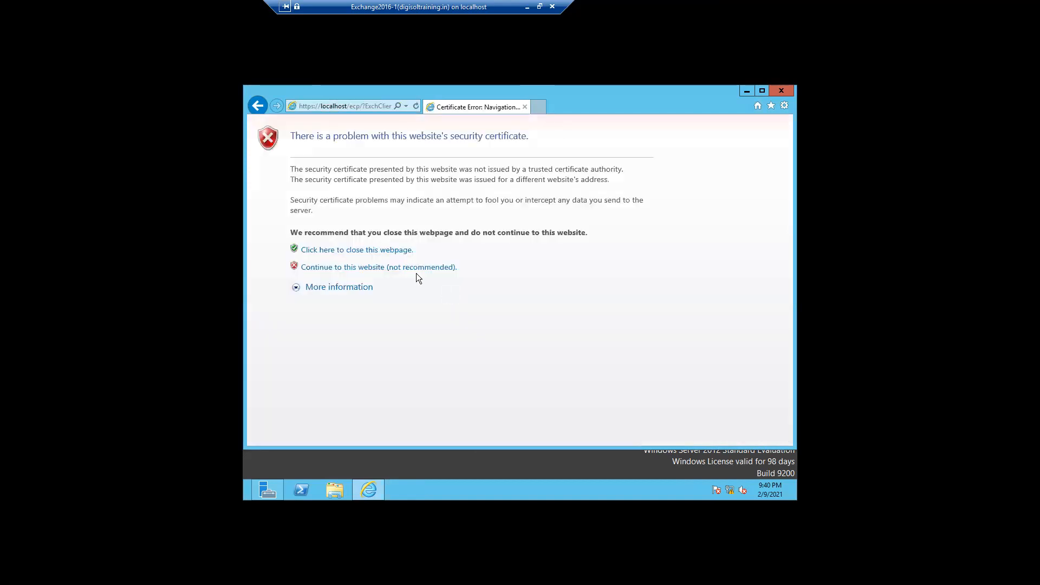
{"action": "left_click", "coordinate": [416, 268]}
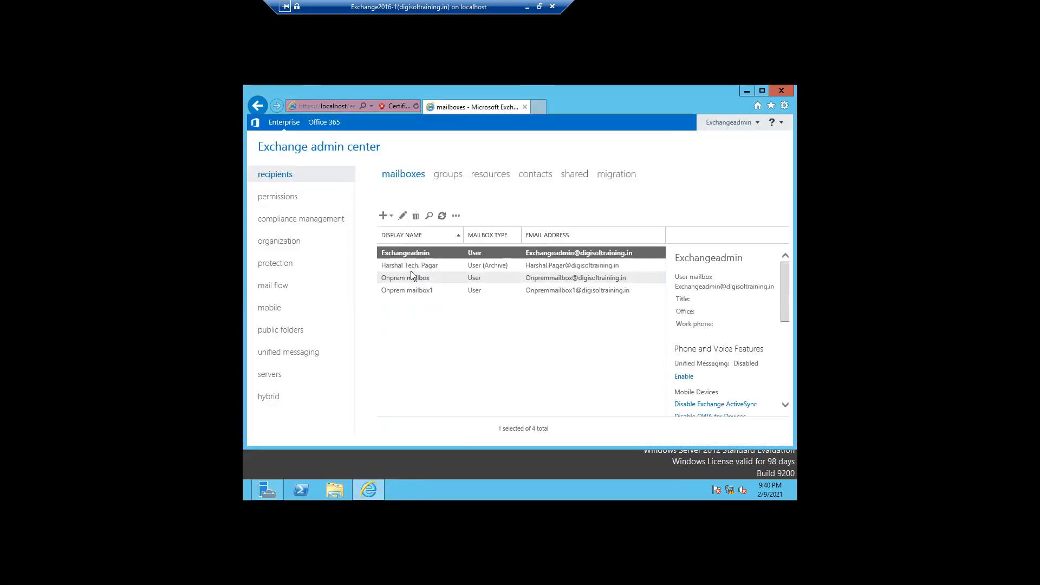
{"action": "left_click", "coordinate": [411, 267]}
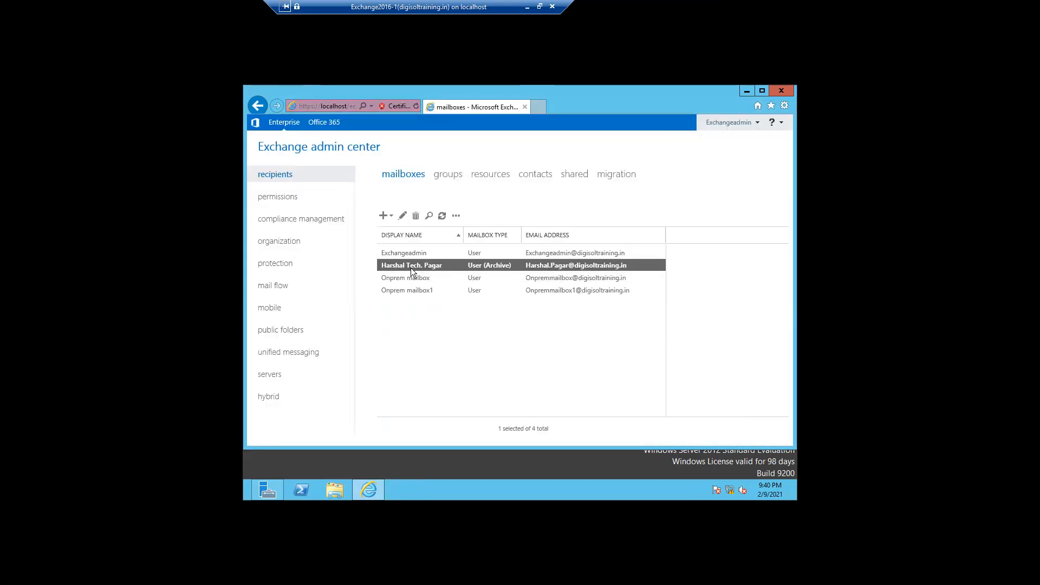
Under More options, set the archive-enabled mailbox's Custom attribute 1 to HR and save.
{"action": "left_click", "coordinate": [403, 216]}
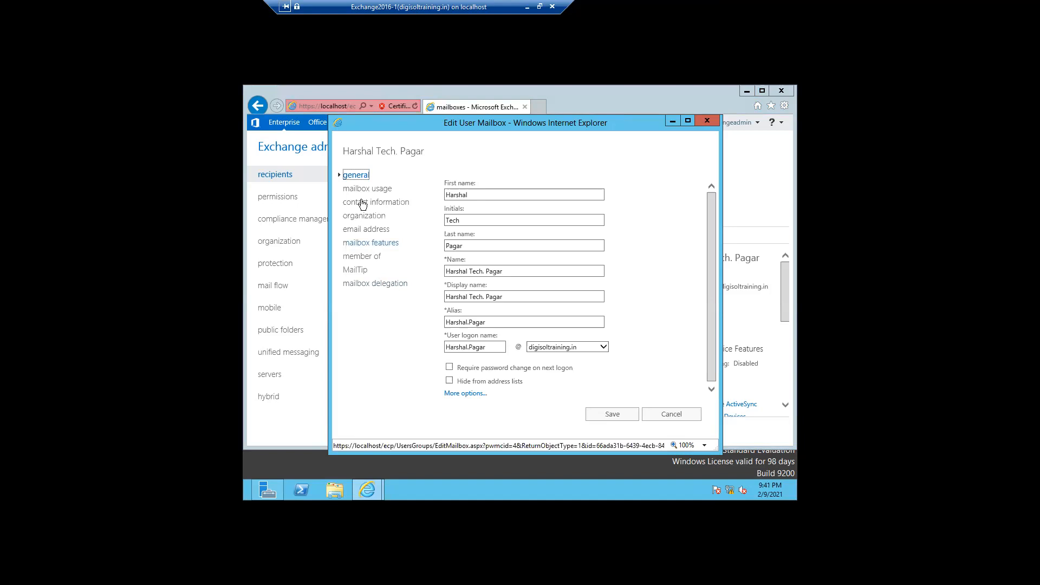
{"action": "left_click", "coordinate": [462, 393]}
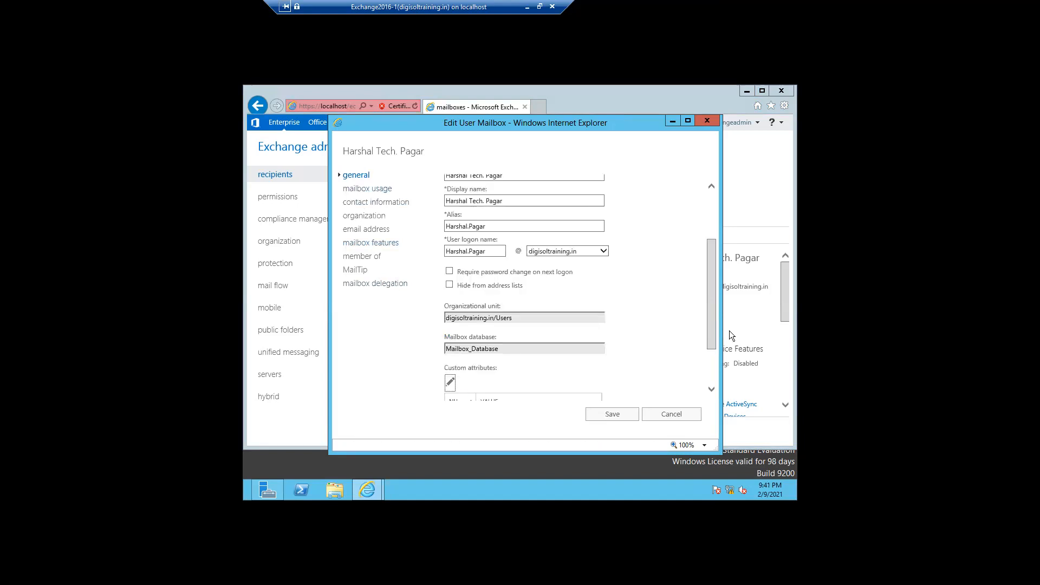
{"action": "left_click_drag", "start_coordinate": [711, 334], "coordinate": [712, 370]}
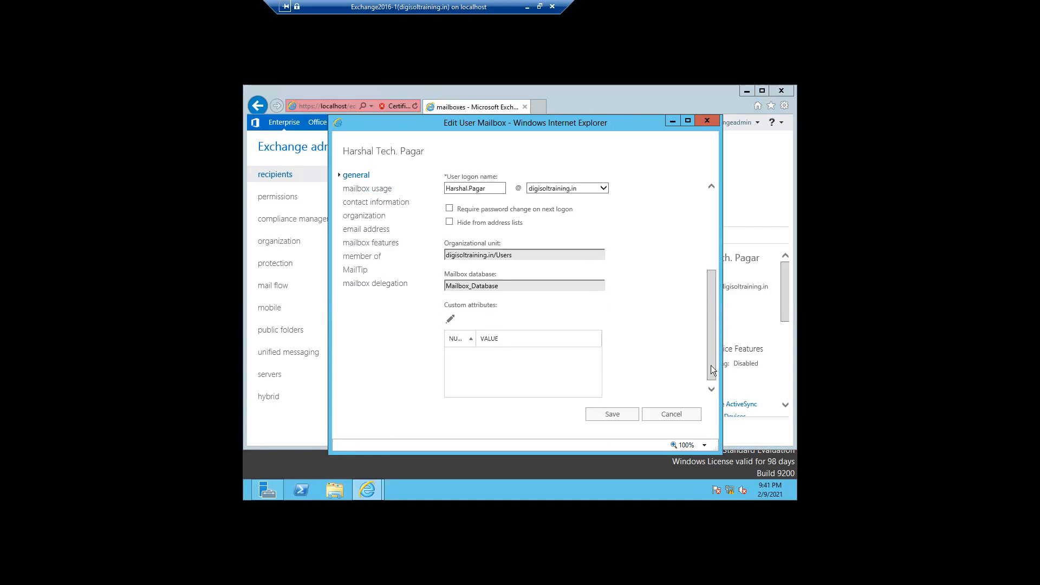
{"action": "left_click", "coordinate": [449, 319]}
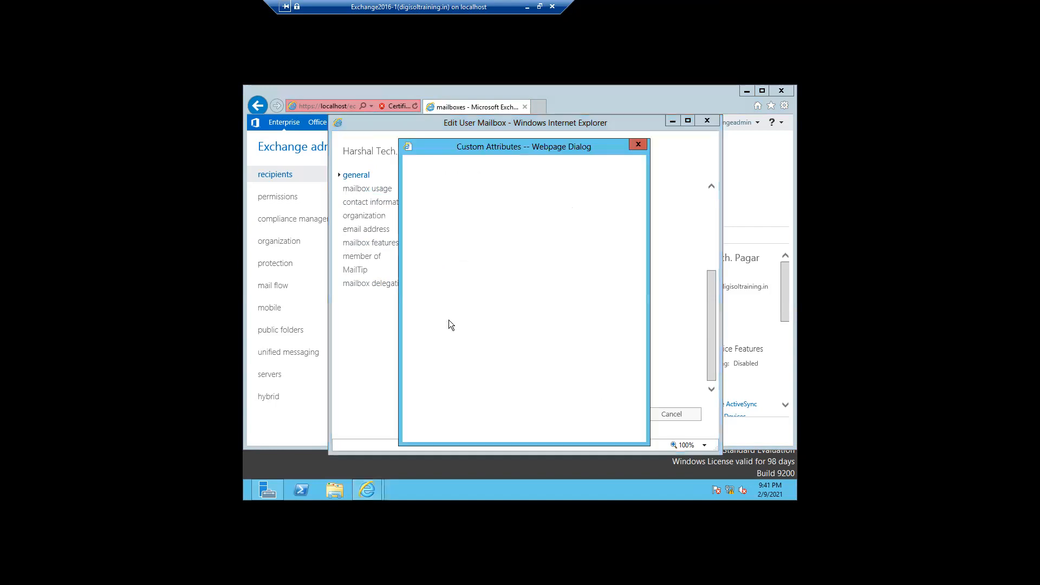
{"action": "left_click", "coordinate": [428, 210]}
{"action": "type", "text": "HR"}
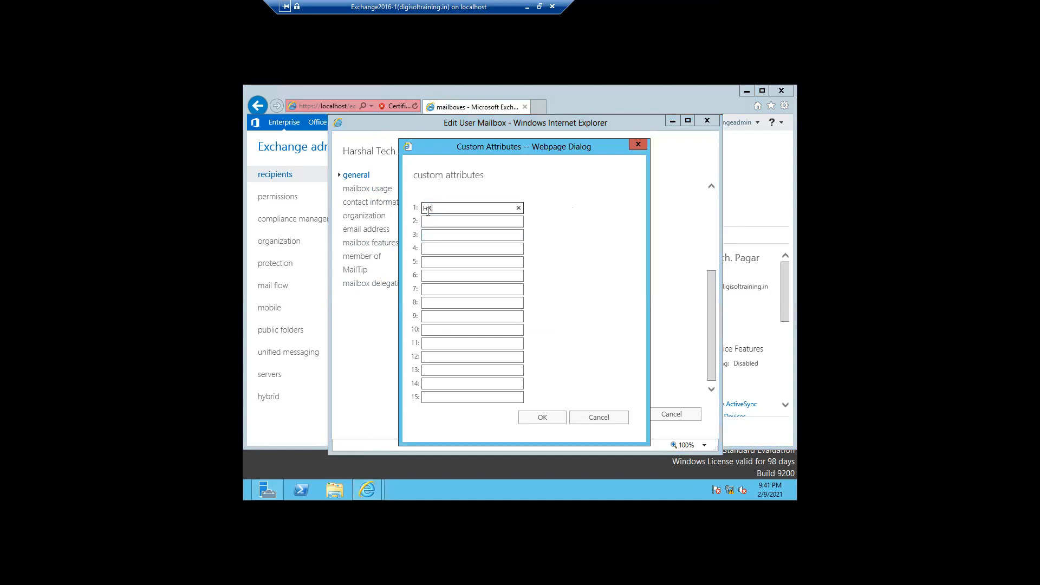
{"action": "left_click", "coordinate": [528, 421]}
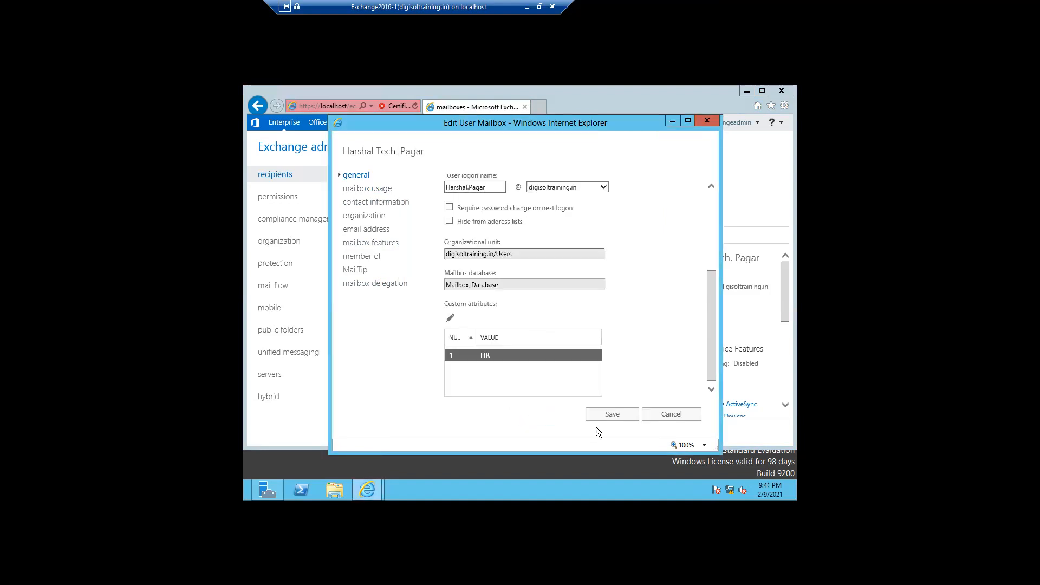
{"action": "left_click", "coordinate": [605, 421]}
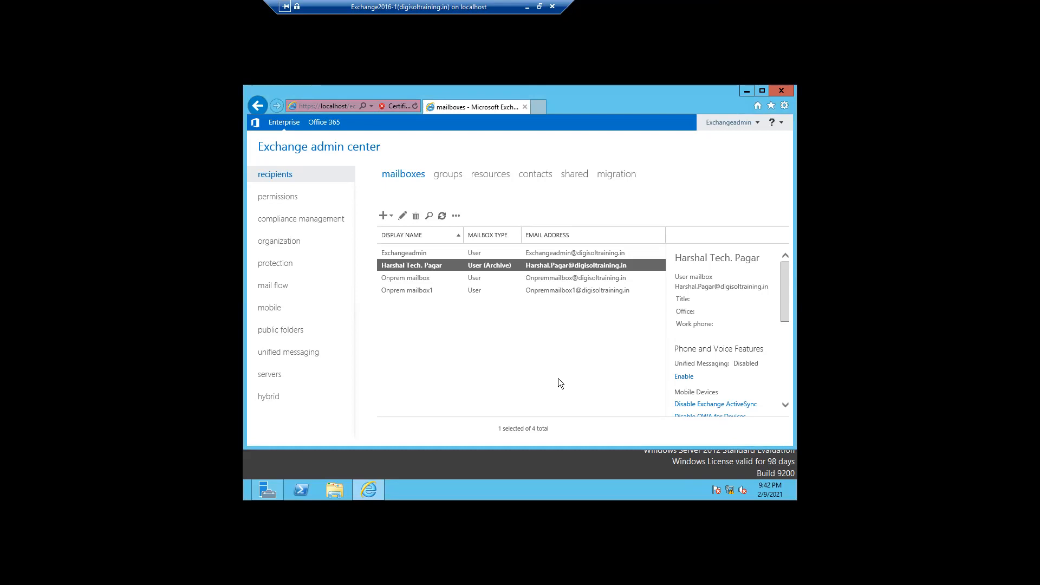
Reload the admin center after another crash, past the certificate warning, and show the contacts list.
{"action": "left_click", "coordinate": [402, 218]}
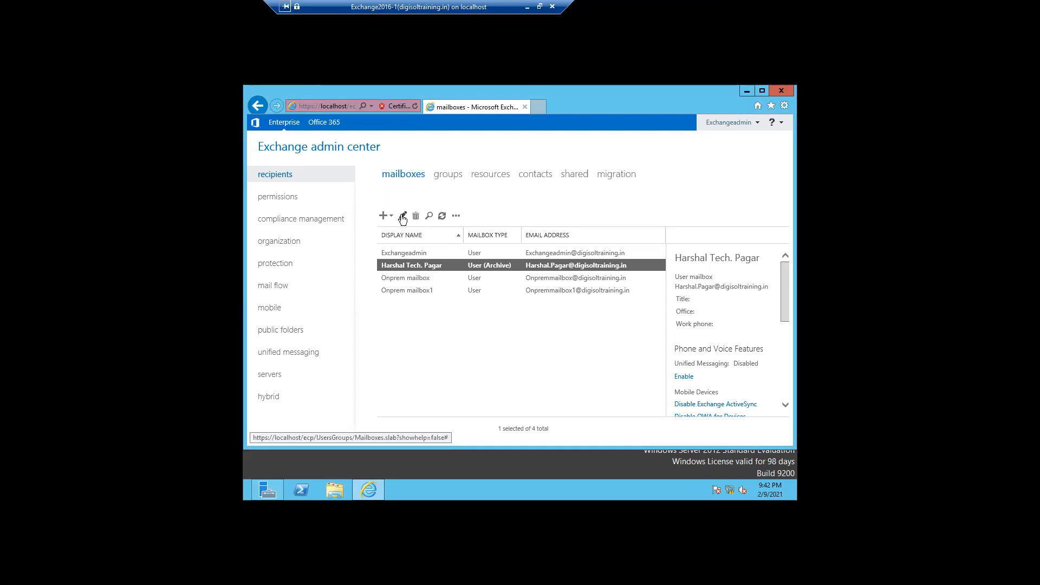
{"action": "left_click", "coordinate": [403, 218]}
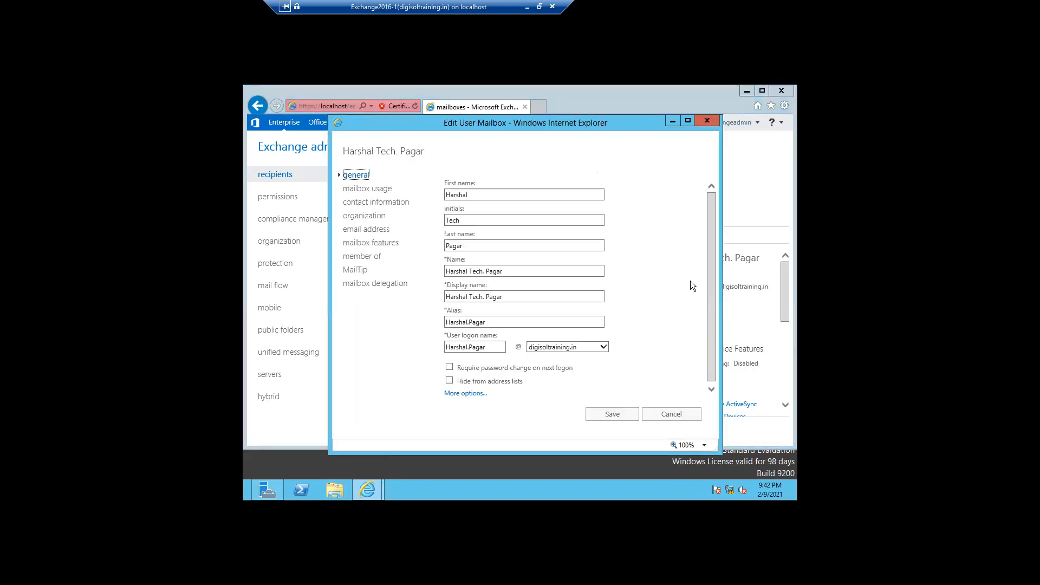
{"action": "left_click", "coordinate": [707, 122]}
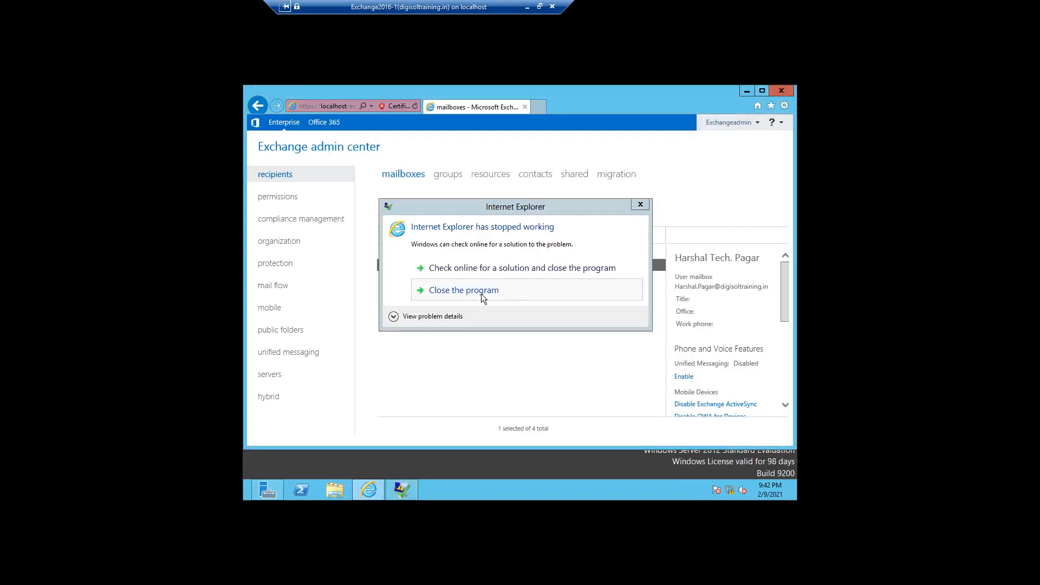
{"action": "left_click", "coordinate": [481, 294]}
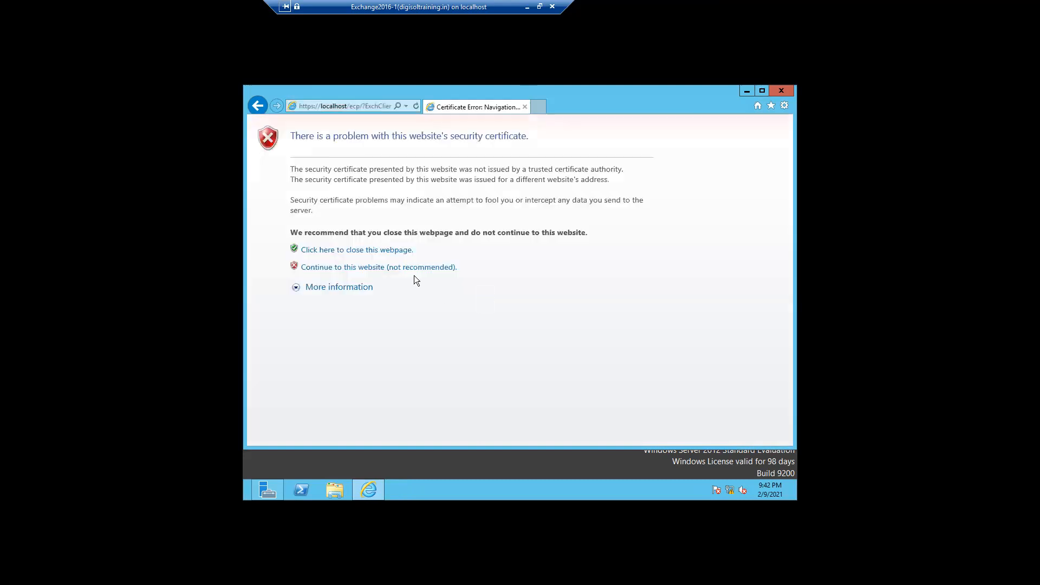
{"action": "left_click", "coordinate": [402, 269]}
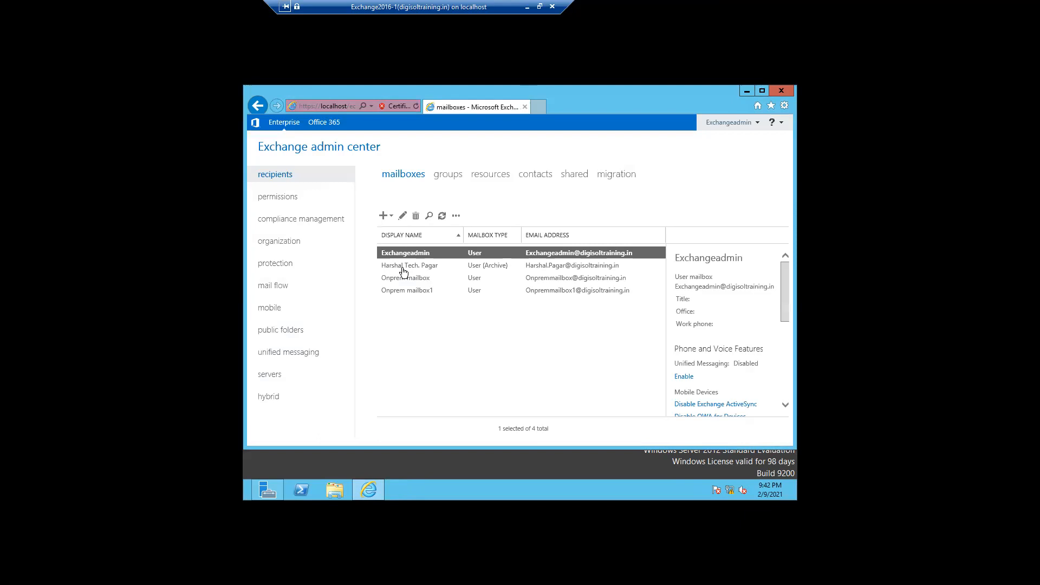
{"action": "left_click", "coordinate": [532, 176]}
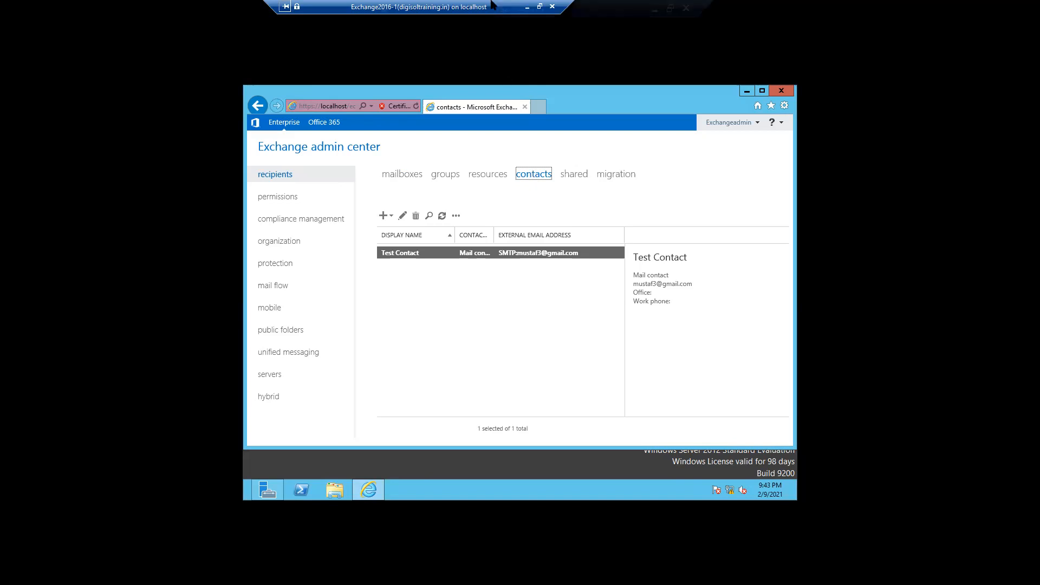
{"action": "mouse_move", "coordinate": [533, 11]}
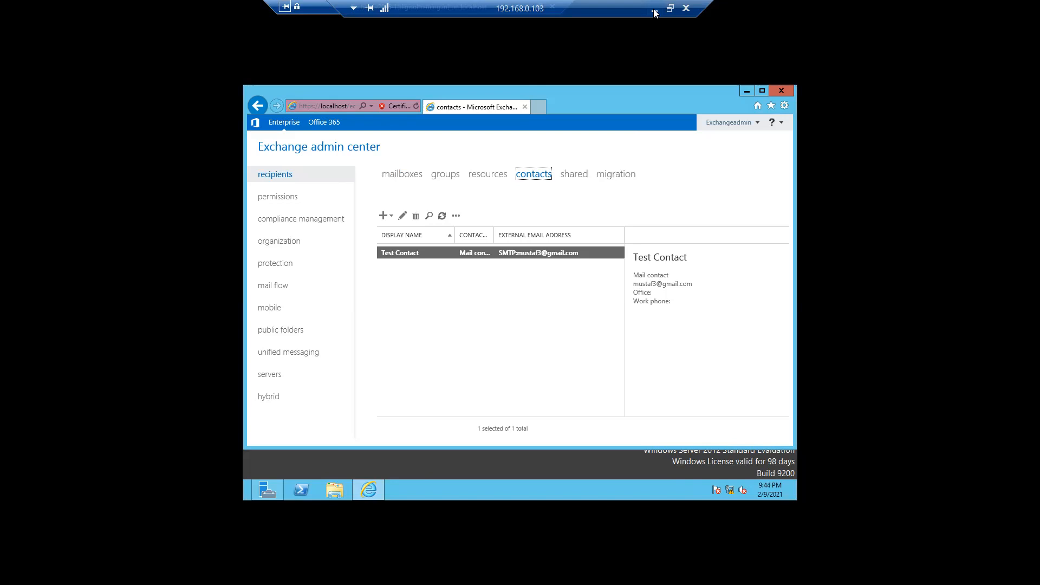
Start a new mail contact with first name Housekeeping_Vendor.
{"action": "left_click", "coordinate": [382, 216]}
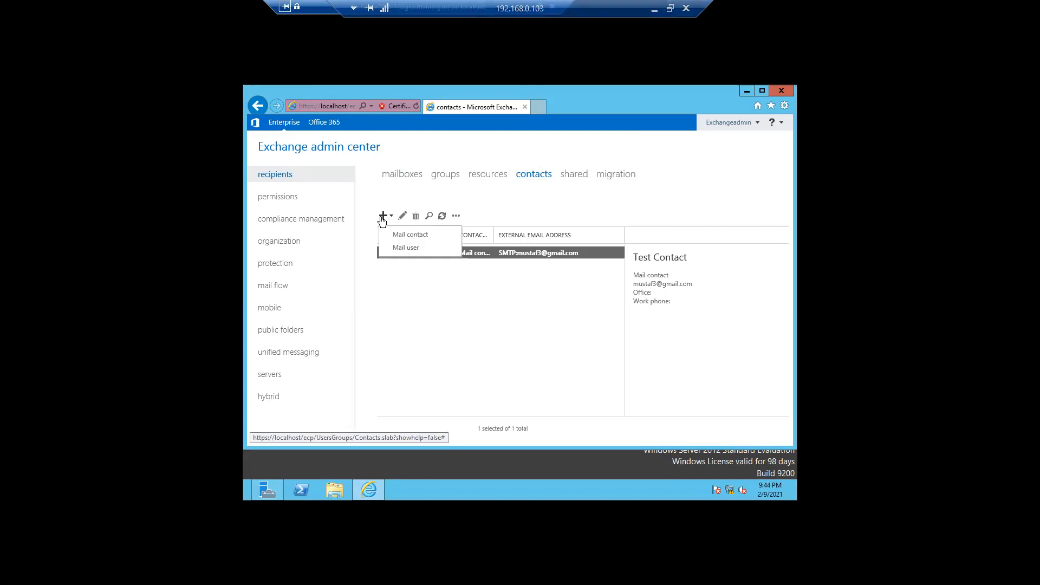
{"action": "left_click", "coordinate": [404, 235]}
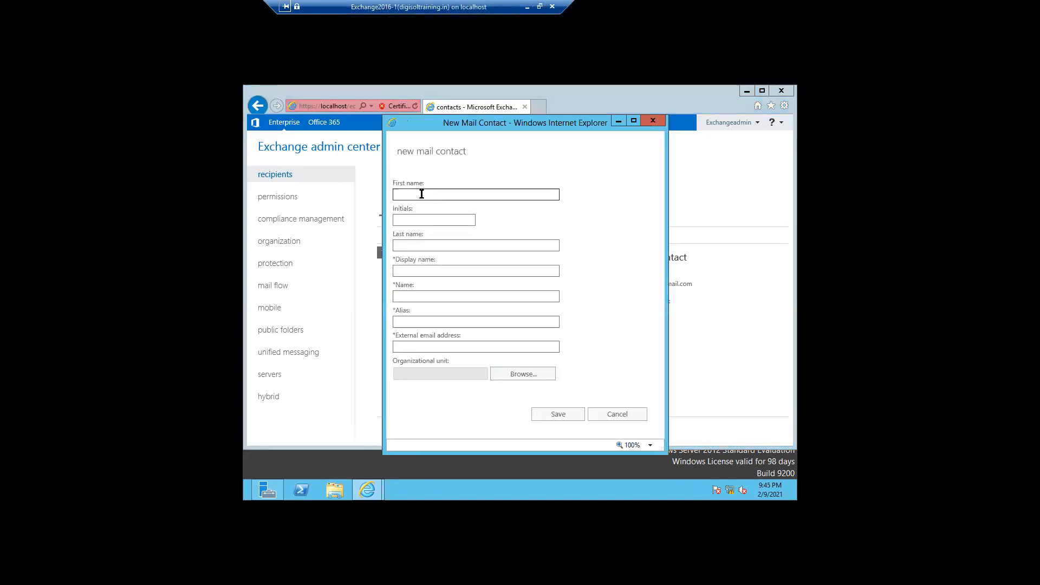
{"action": "type", "text": "Housekeeping"}
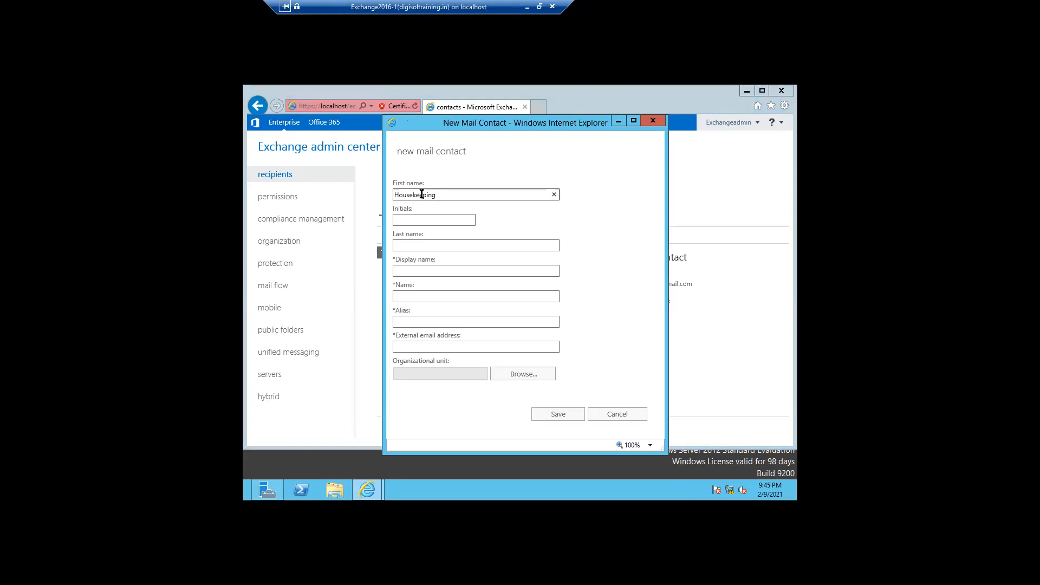
{"action": "type", "text": "_Vendor"}
{"action": "left_click", "coordinate": [417, 247]}
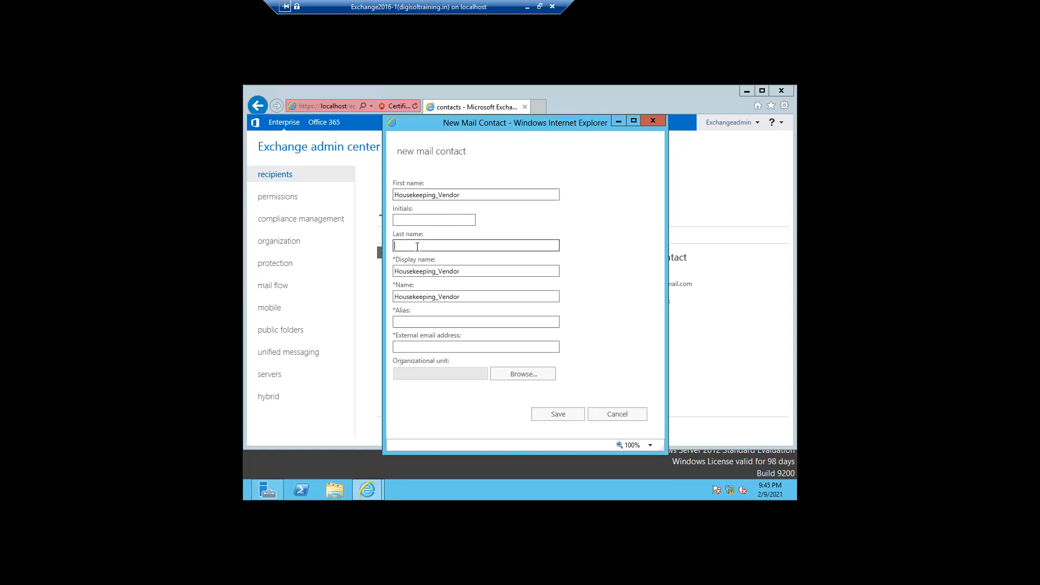
Copy the Name into Alias and enter the contact's external e-mail address.
{"action": "left_click", "coordinate": [444, 322]}
{"action": "left_click_drag", "start_coordinate": [468, 298], "coordinate": [393, 298]}
{"action": "key", "text": "ctrl+c"}
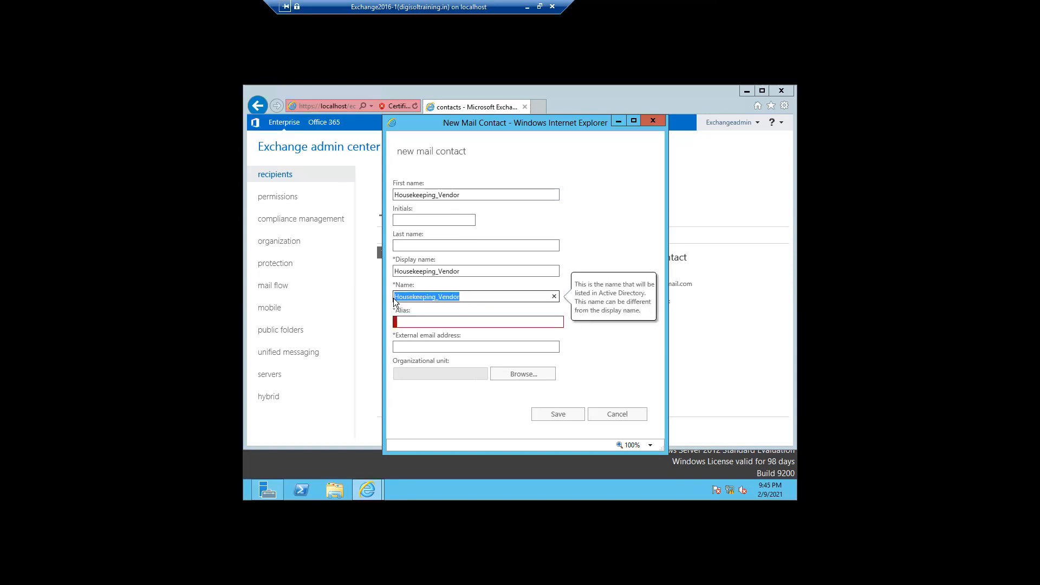
{"action": "left_click", "coordinate": [403, 322]}
{"action": "key", "text": "ctrl+v"}
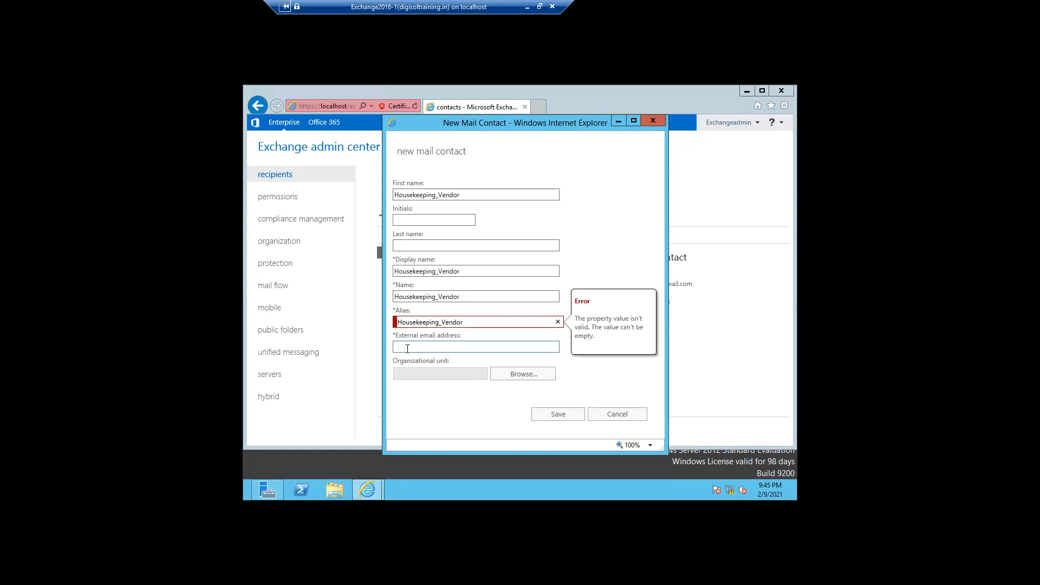
{"action": "left_click", "coordinate": [407, 348]}
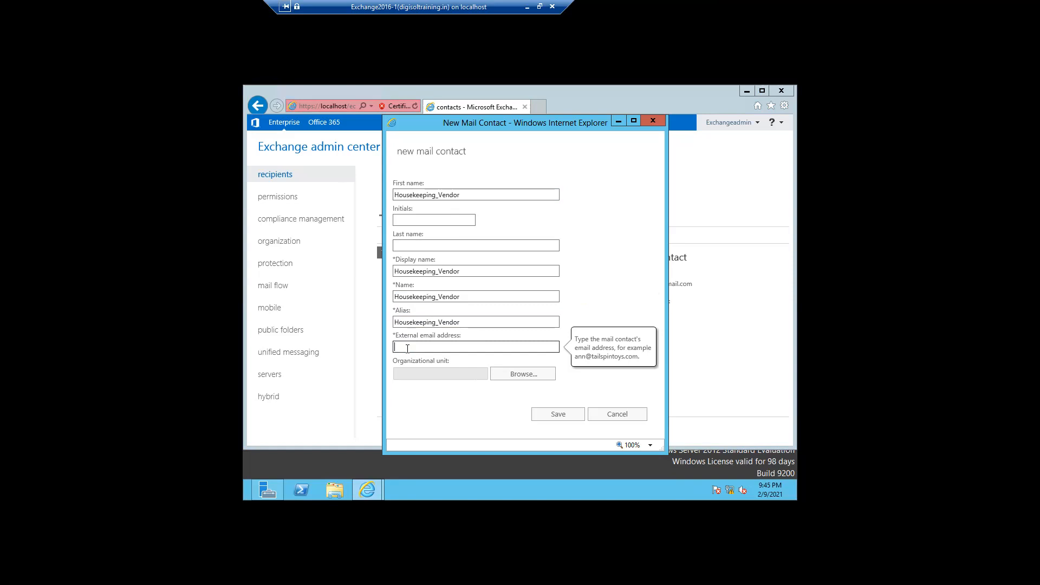
Set Housekeeping_Vendor's organizational unit to INDIA/Pune and save the contact.
{"action": "left_click", "coordinate": [508, 376]}
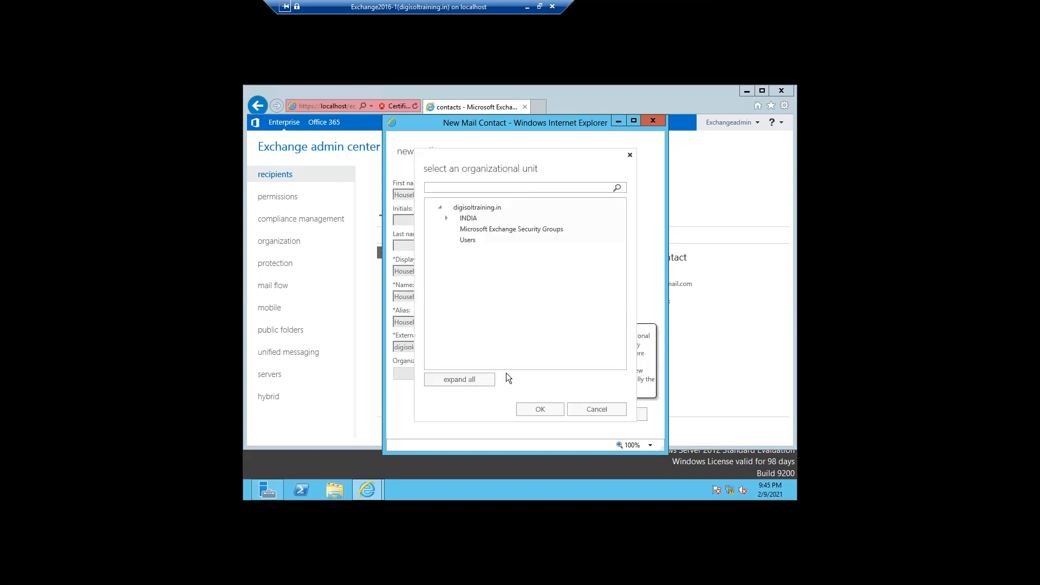
{"action": "left_click", "coordinate": [460, 219]}
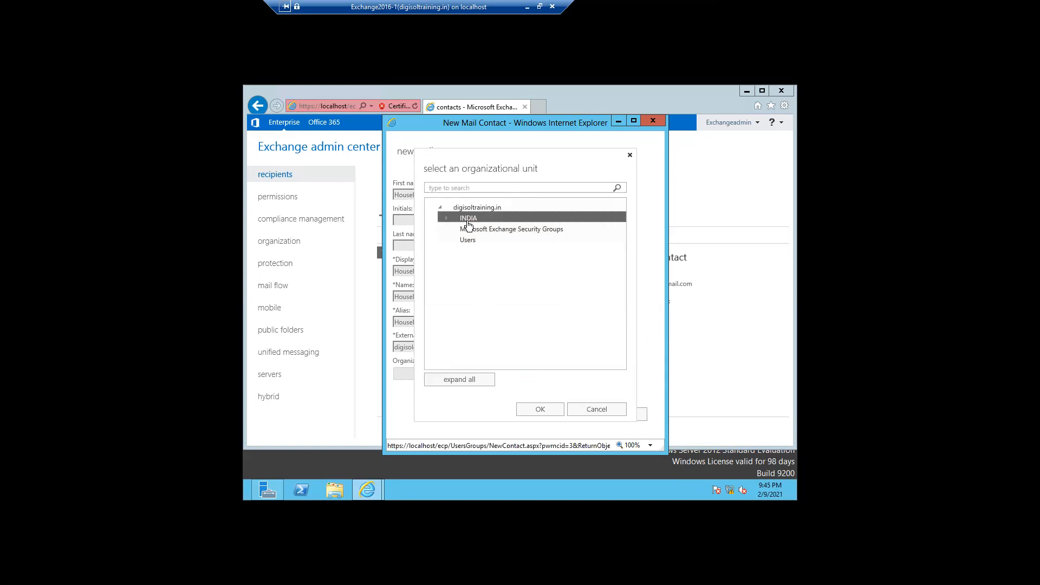
{"action": "left_click", "coordinate": [448, 219]}
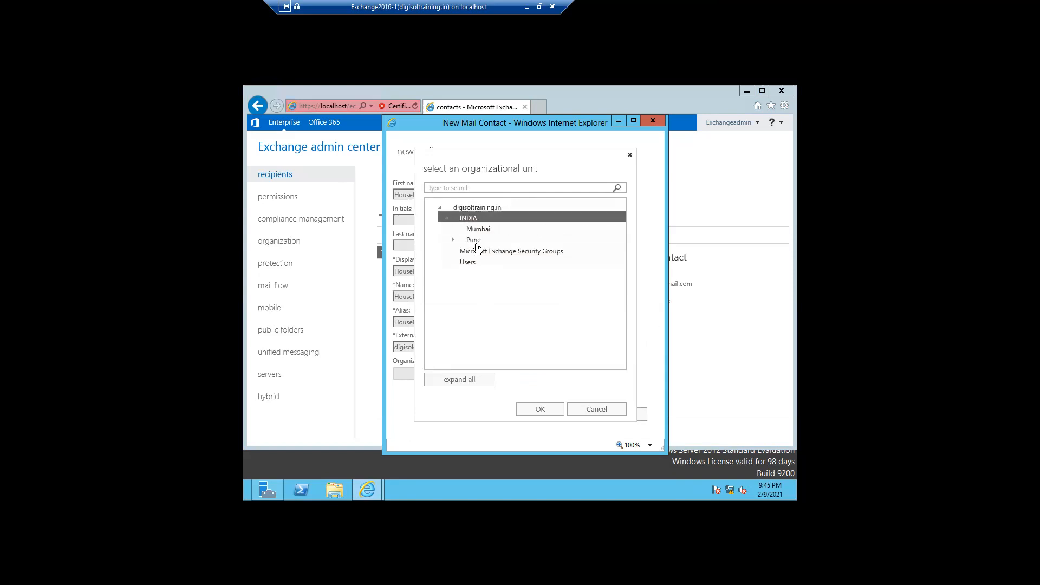
{"action": "left_click", "coordinate": [475, 241]}
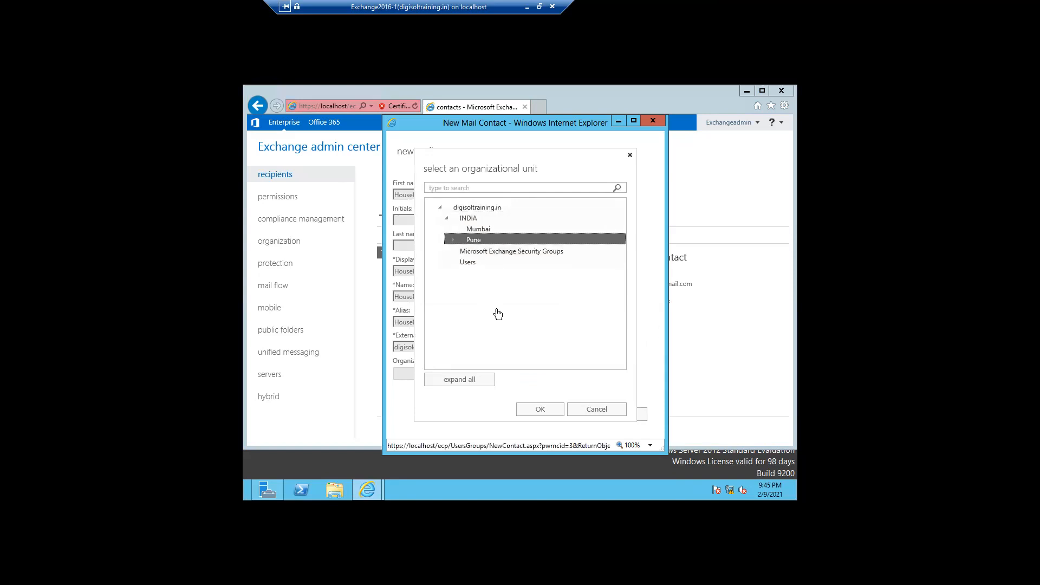
{"action": "left_click", "coordinate": [539, 415]}
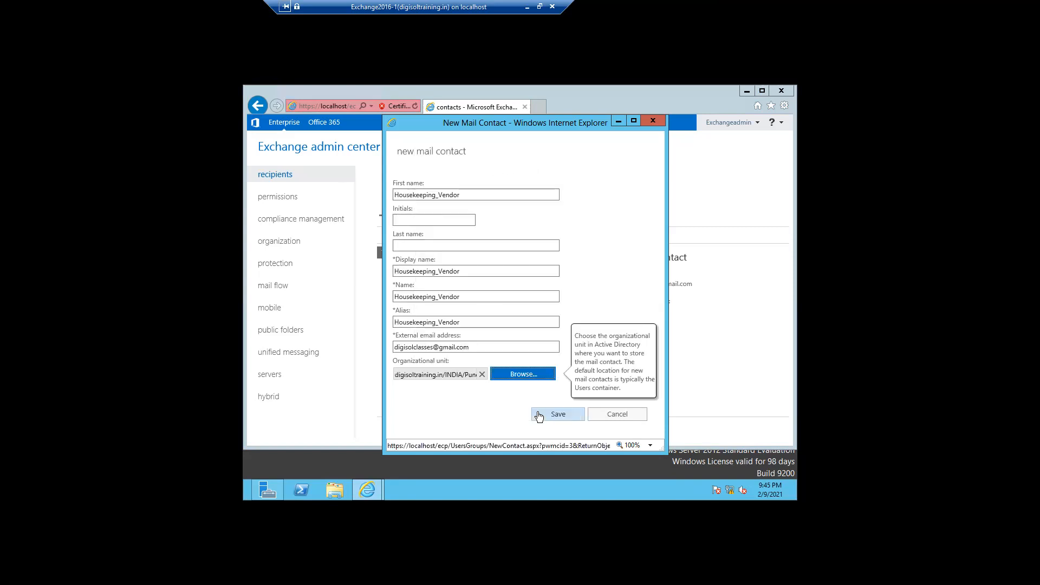
{"action": "left_click", "coordinate": [552, 417]}
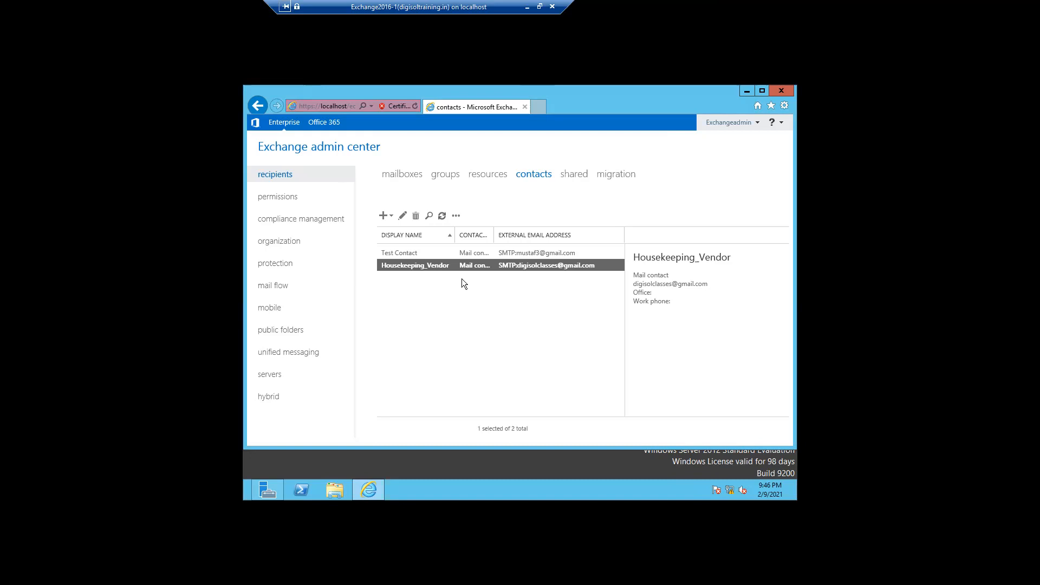
Start a new shared mailbox with display name and alias HRSharedMailbox.
{"action": "left_click", "coordinate": [569, 180]}
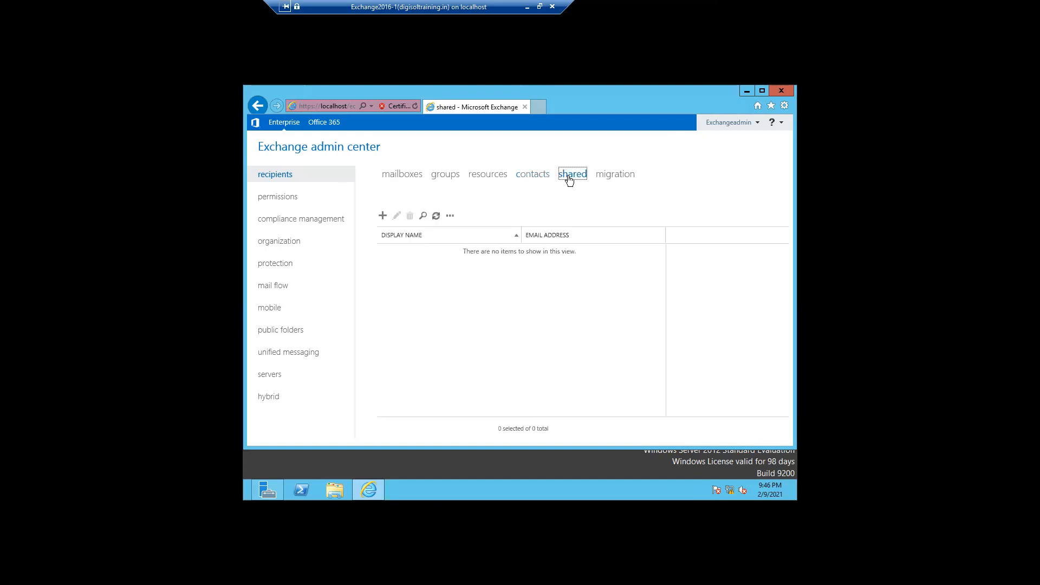
{"action": "left_click", "coordinate": [382, 215]}
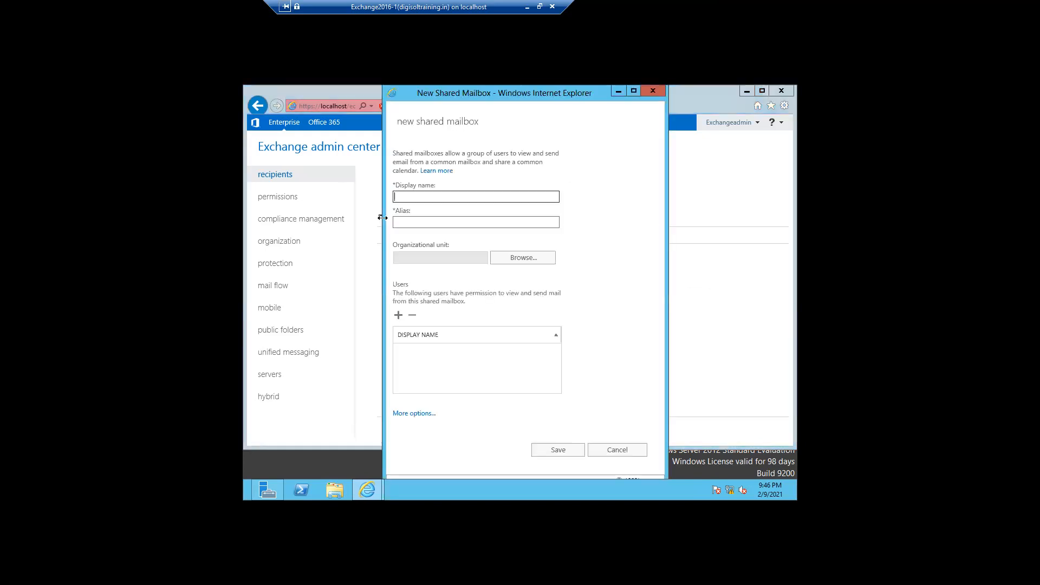
{"action": "type", "text": "HRSharedMailbox"}
{"action": "left_click_drag", "start_coordinate": [450, 196], "coordinate": [378, 203]}
{"action": "key", "text": "ctrl+c"}
{"action": "left_click", "coordinate": [398, 219]}
{"action": "key", "text": "ctrl+v"}
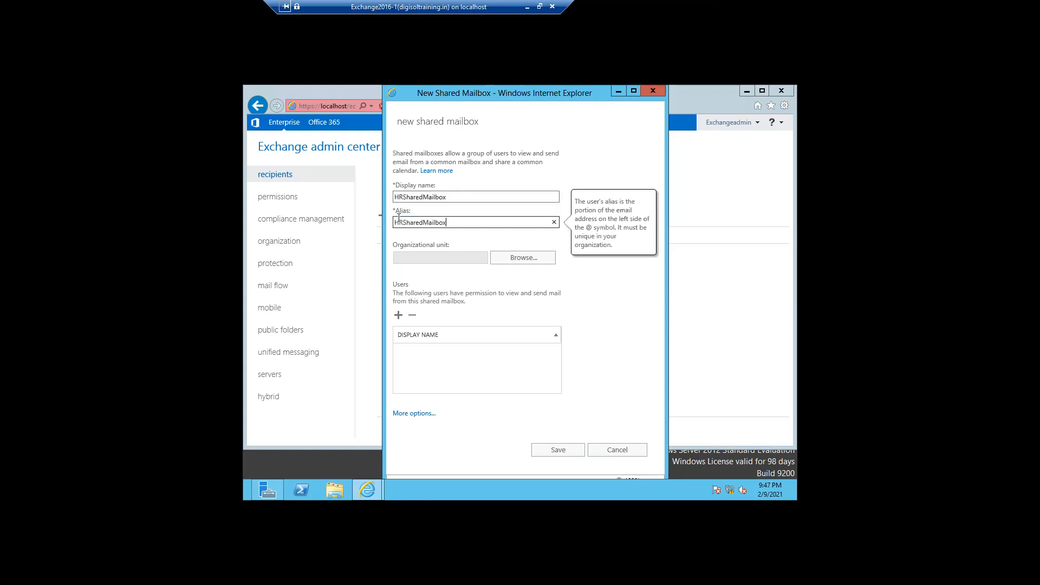
Set the shared mailbox's organizational unit to INDIA/Pune.
{"action": "left_click", "coordinate": [509, 263]}
{"action": "left_click", "coordinate": [472, 223]}
{"action": "left_click", "coordinate": [445, 223]}
{"action": "left_click", "coordinate": [472, 244]}
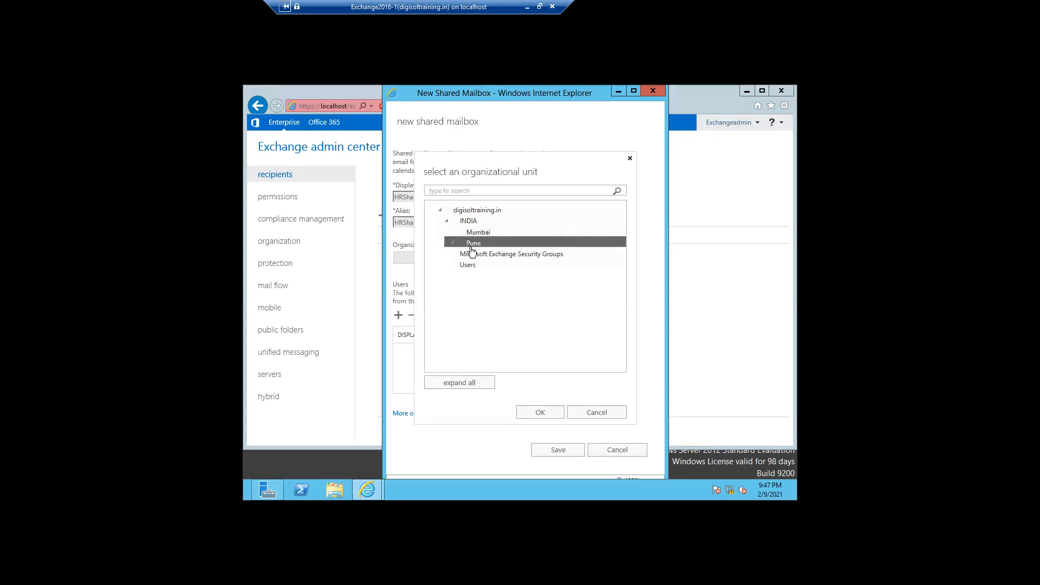
{"action": "left_click", "coordinate": [540, 413]}
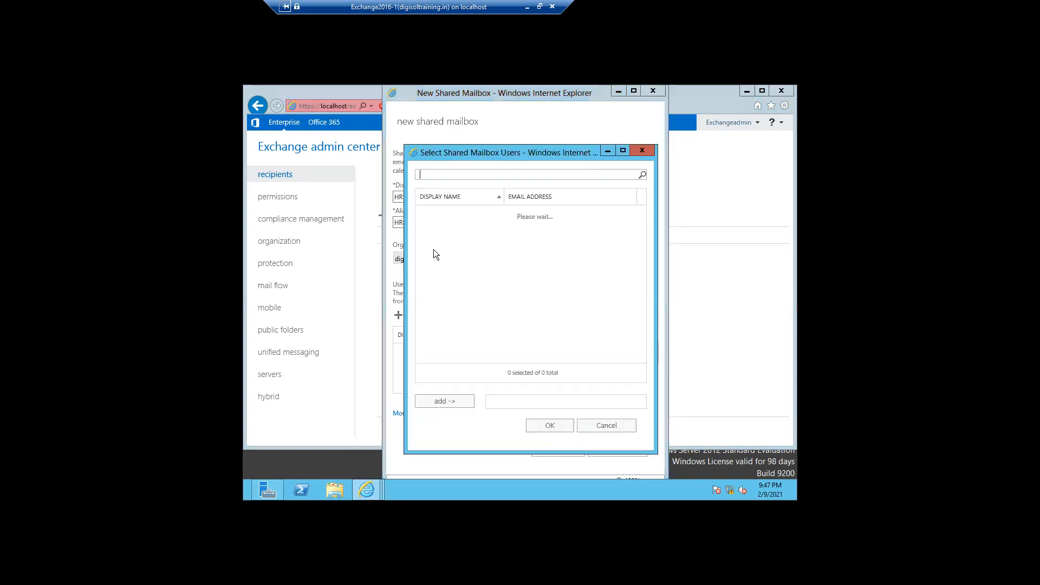
Grant one user access to HRSharedMailbox and reveal its additional settings.
{"action": "left_click", "coordinate": [436, 228]}
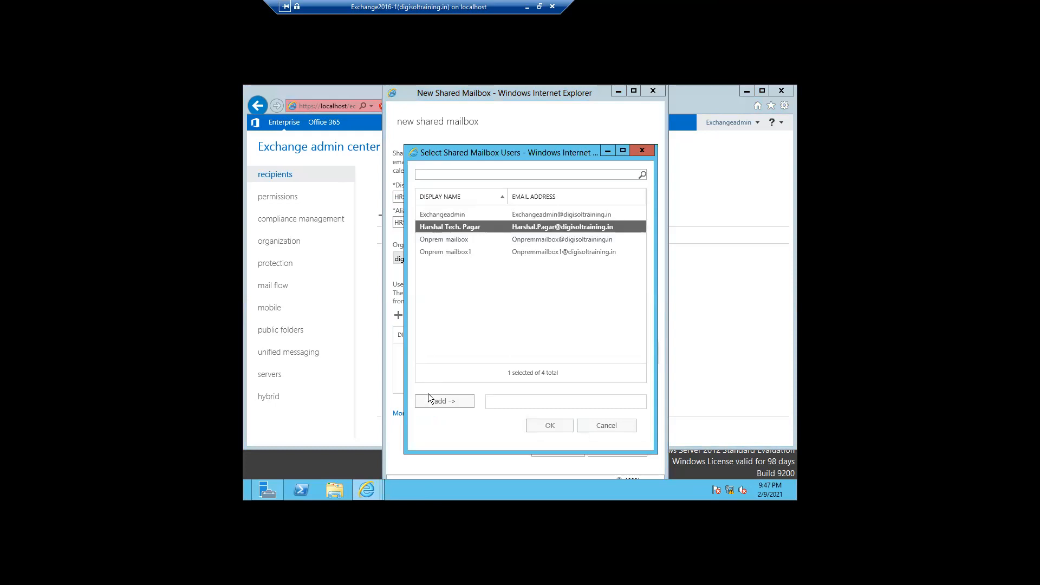
{"action": "left_click", "coordinate": [429, 401]}
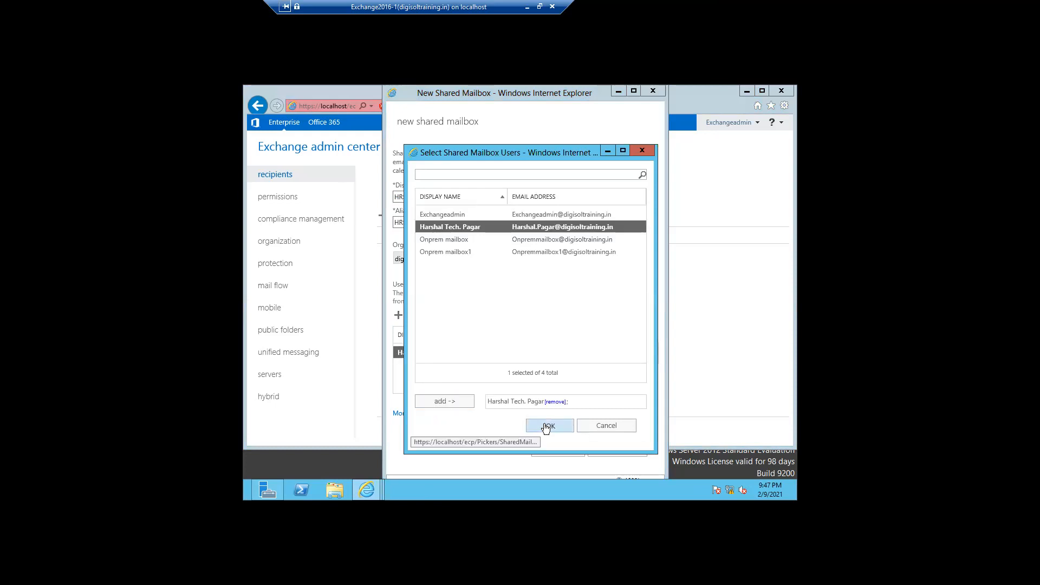
{"action": "left_click", "coordinate": [547, 426]}
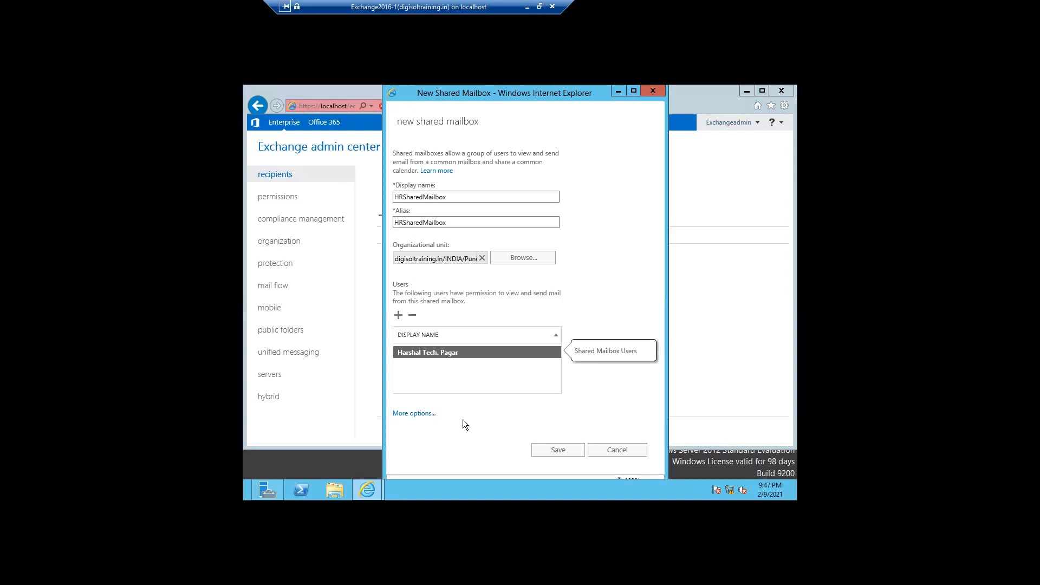
{"action": "left_click", "coordinate": [418, 413]}
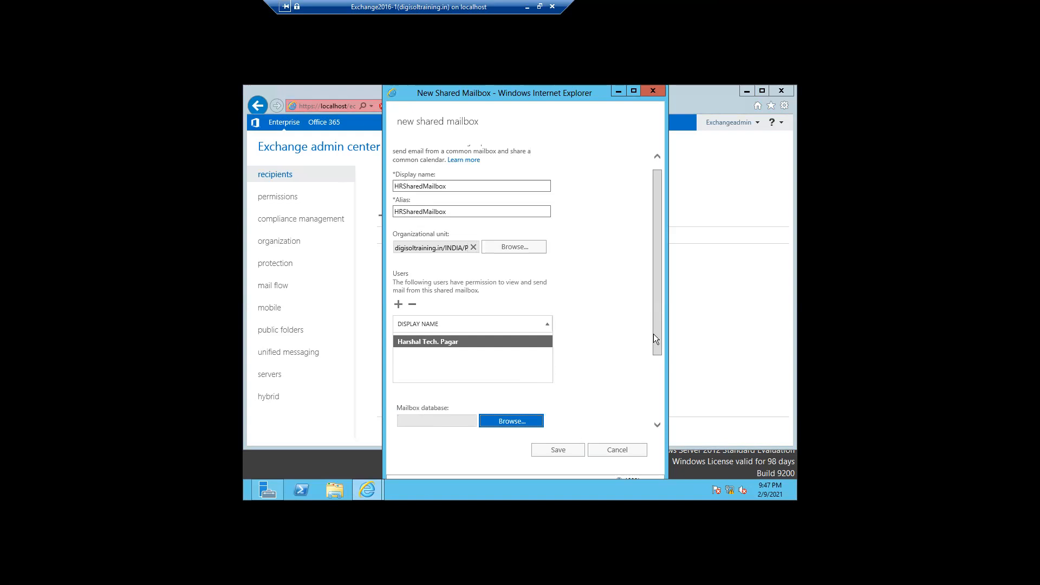
Set the mailbox database to Mailbox_Database, leaving archiving off and address book policy No Policy.
{"action": "left_click_drag", "start_coordinate": [653, 336], "coordinate": [658, 375]}
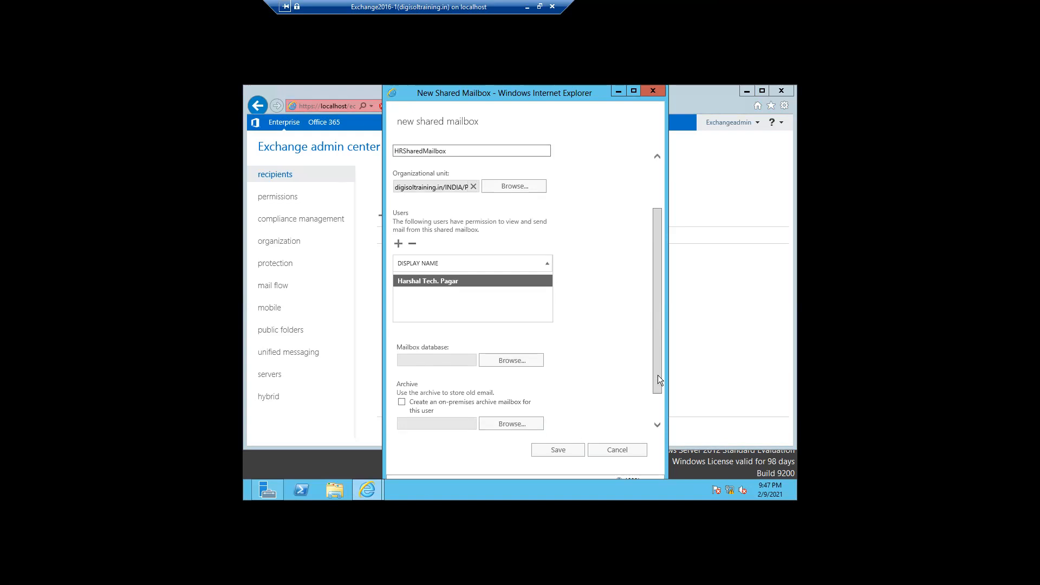
{"action": "left_click", "coordinate": [525, 365]}
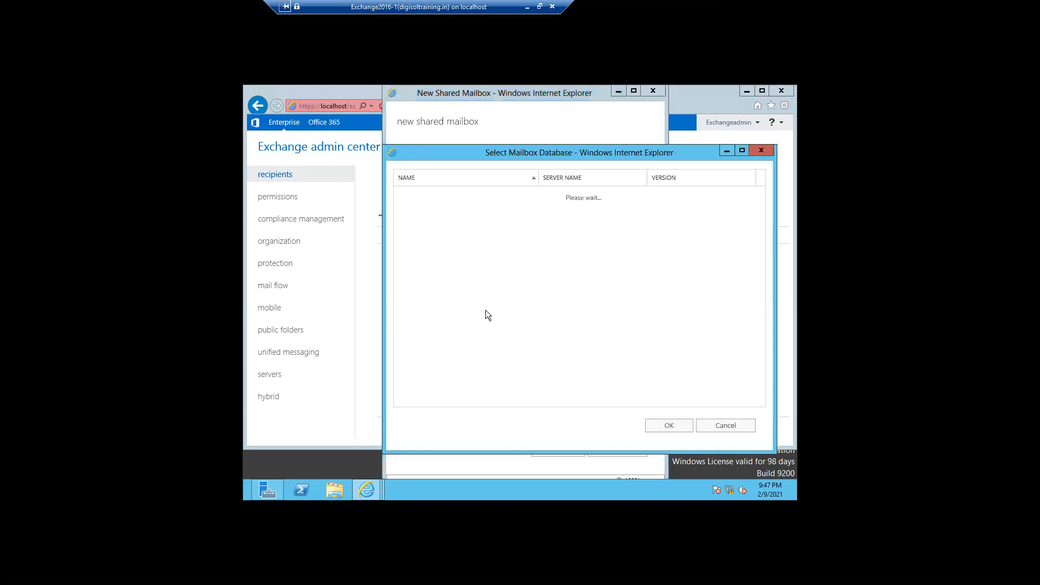
{"action": "left_click", "coordinate": [429, 207]}
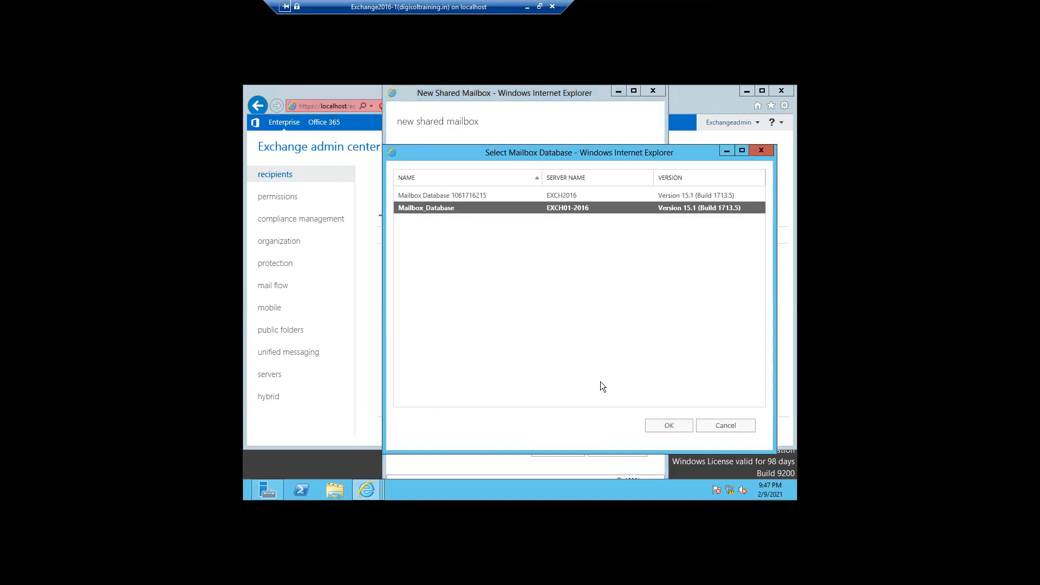
{"action": "left_click", "coordinate": [656, 429]}
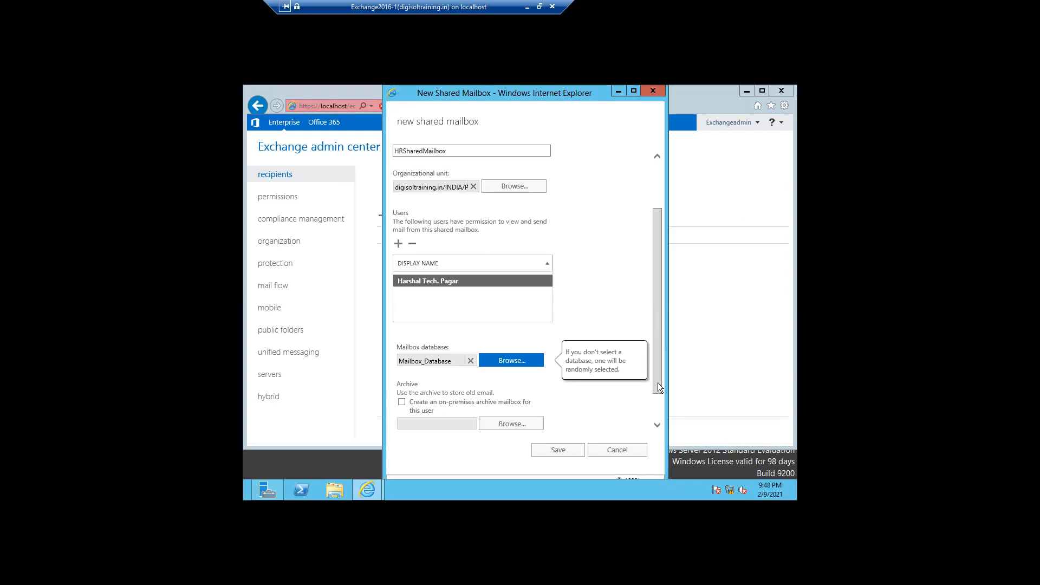
{"action": "left_click_drag", "start_coordinate": [657, 388], "coordinate": [658, 411]}
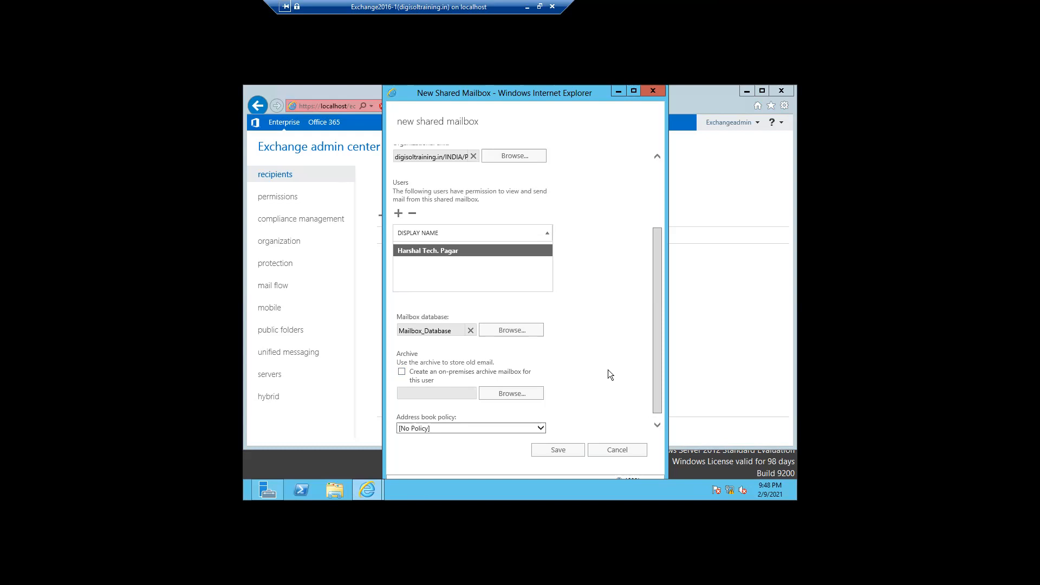
{"action": "left_click_drag", "start_coordinate": [653, 401], "coordinate": [654, 414]}
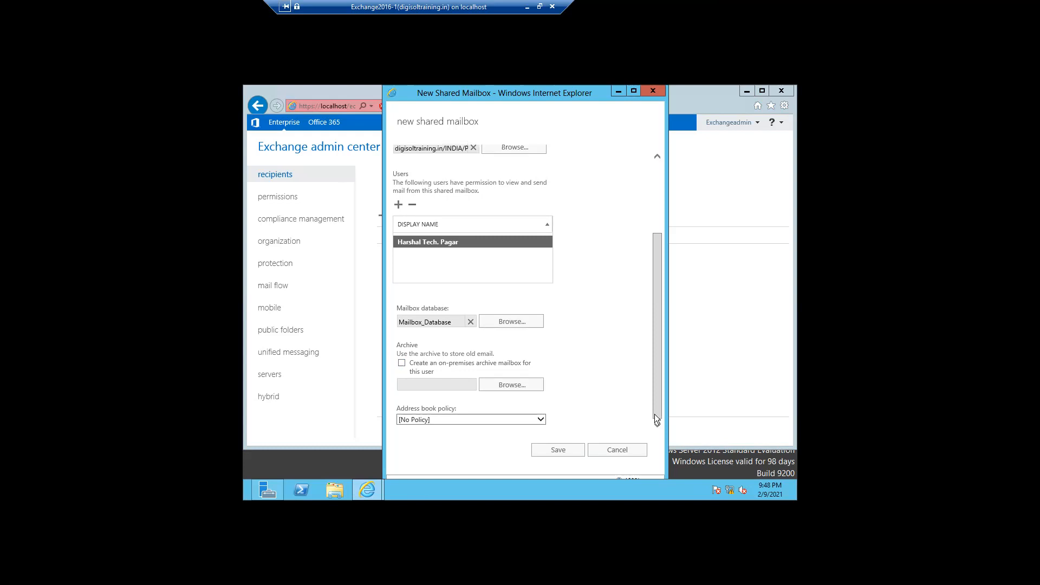
Save HRSharedMailbox, reopen it, and review its Full Access and Send As delegation lists.
{"action": "left_click", "coordinate": [549, 451]}
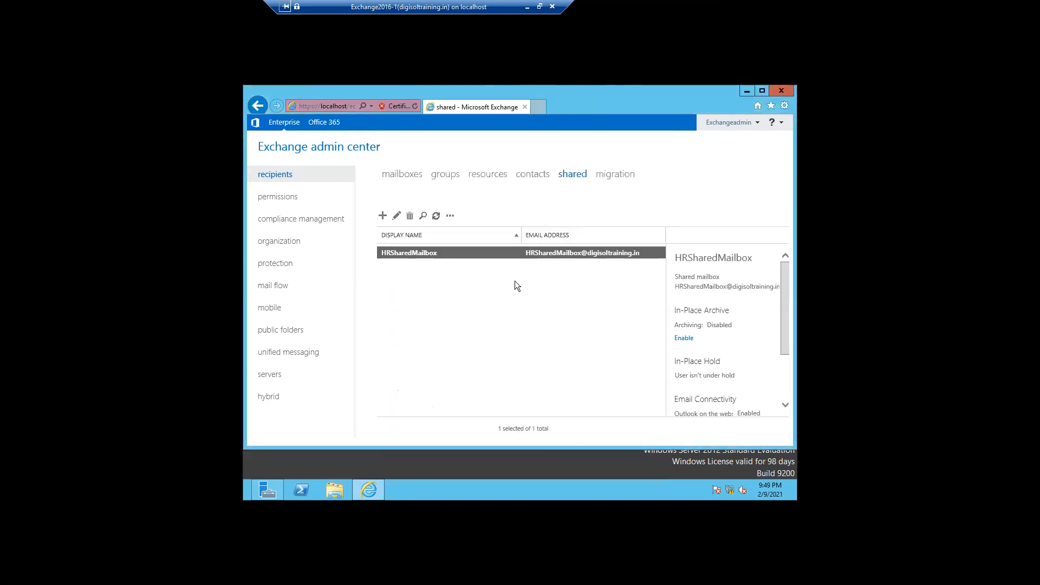
{"action": "left_click", "coordinate": [396, 216]}
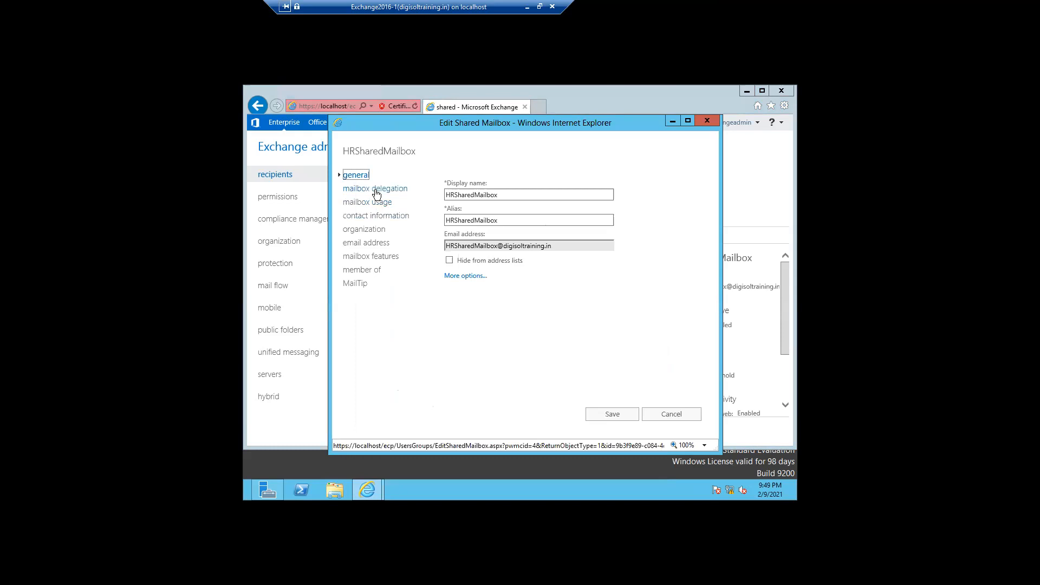
{"action": "mouse_move", "coordinate": [451, 262]}
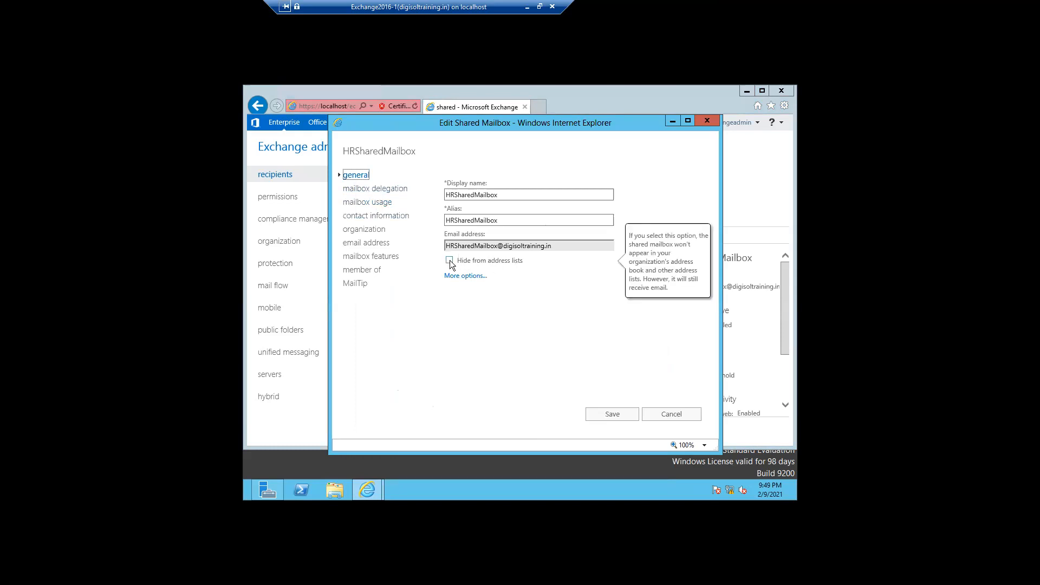
{"action": "left_click", "coordinate": [377, 189]}
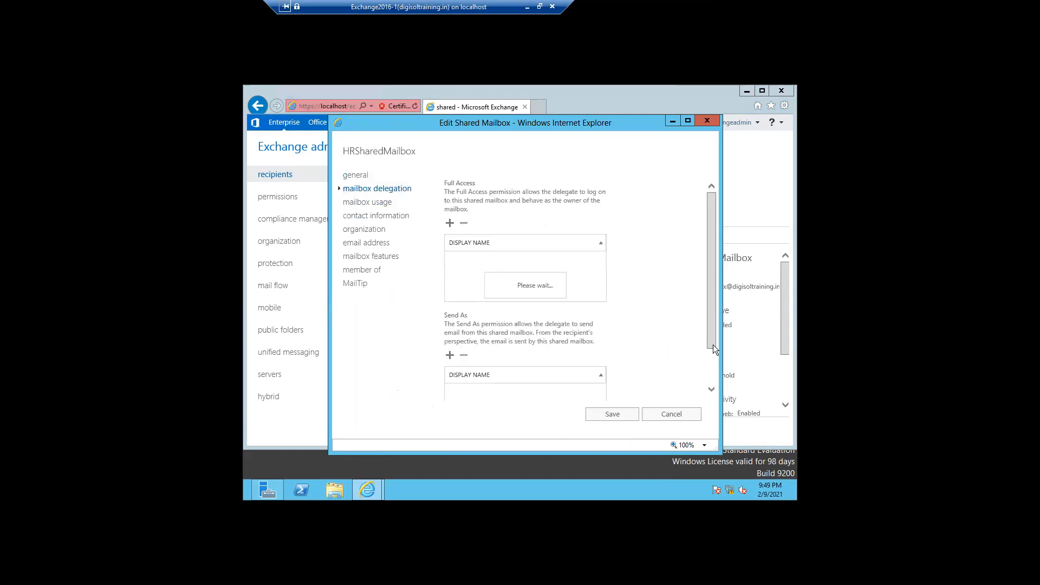
{"action": "left_click", "coordinate": [711, 388]}
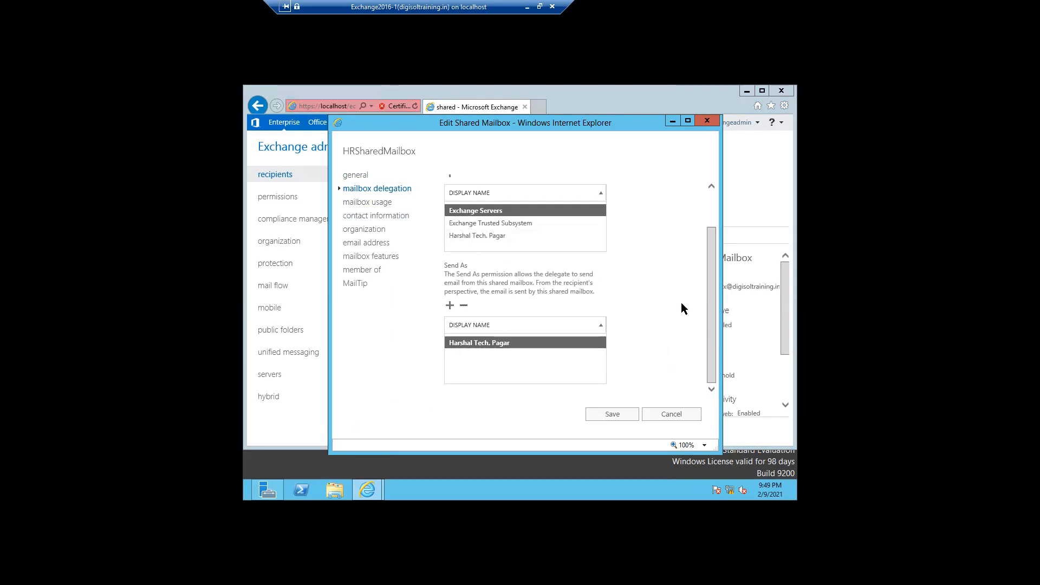
{"action": "left_click_drag", "start_coordinate": [709, 295], "coordinate": [708, 256]}
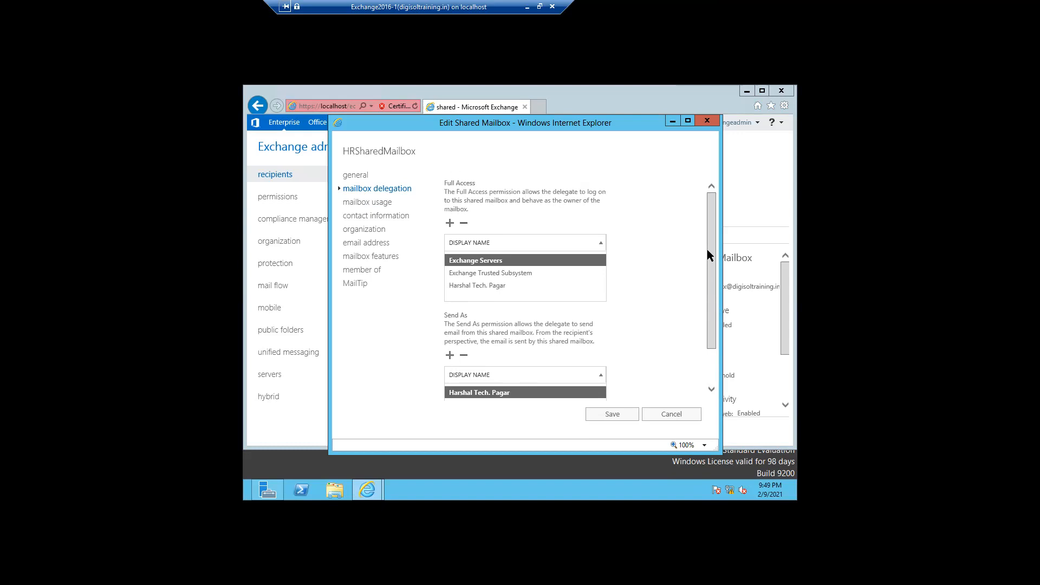
{"action": "mouse_move", "coordinate": [706, 268]}
{"action": "left_mouse_down"}
{"action": "mouse_move", "coordinate": [708, 351]}
{"action": "mouse_move", "coordinate": [704, 267]}
{"action": "left_mouse_up"}
{"action": "left_click", "coordinate": [711, 390]}
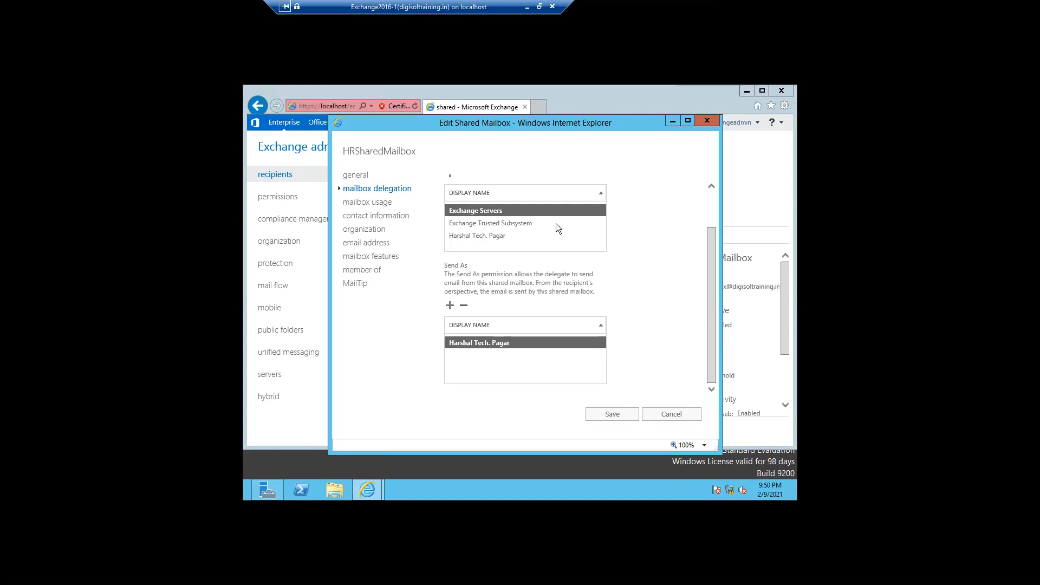
Check HRSharedMailbox's usage of 0 B of 2 GB, then view its empty contact information.
{"action": "left_click", "coordinate": [381, 208]}
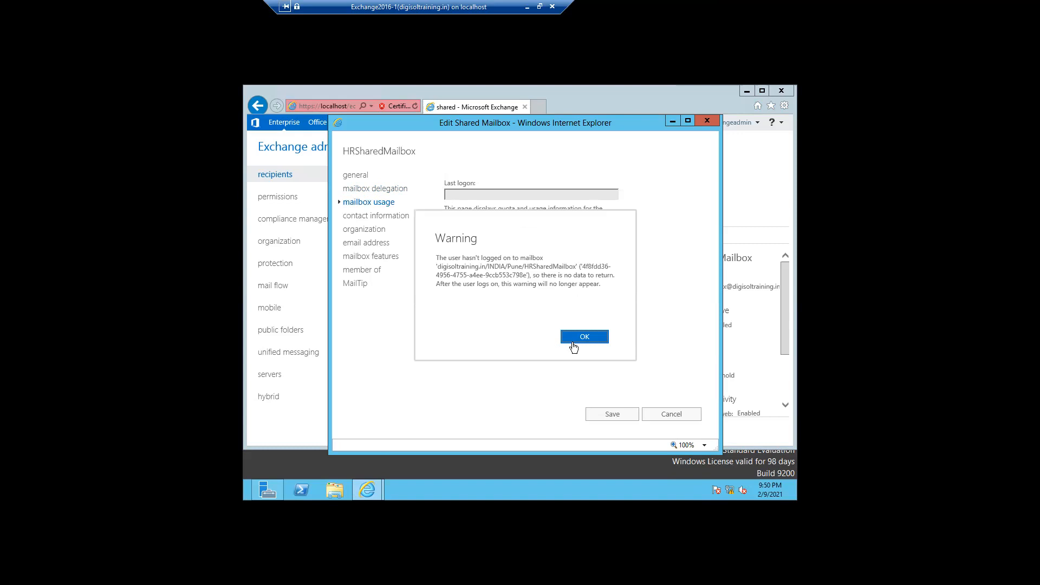
{"action": "left_click", "coordinate": [573, 343]}
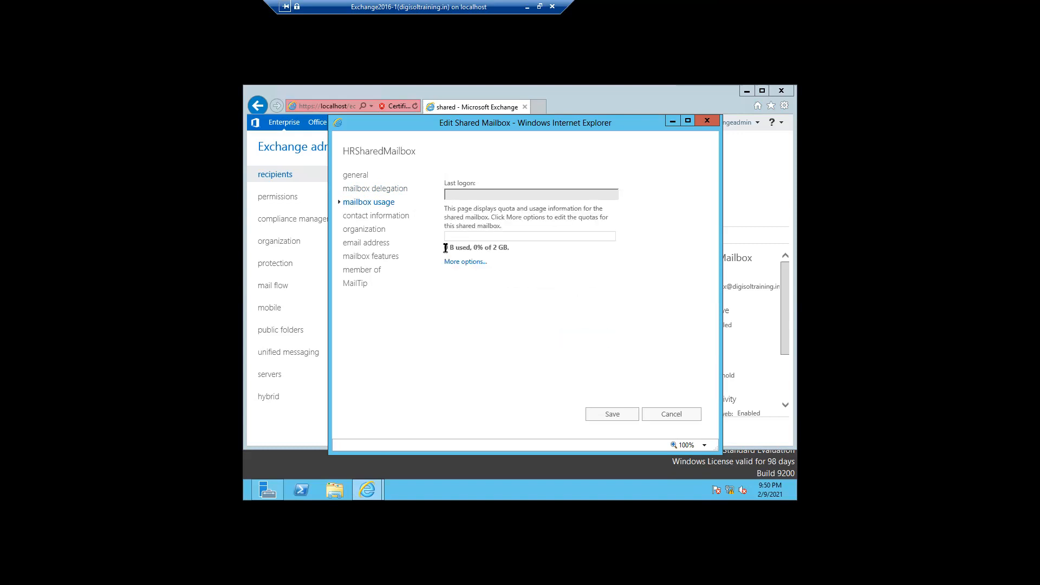
{"action": "left_click_drag", "start_coordinate": [445, 248], "coordinate": [512, 249]}
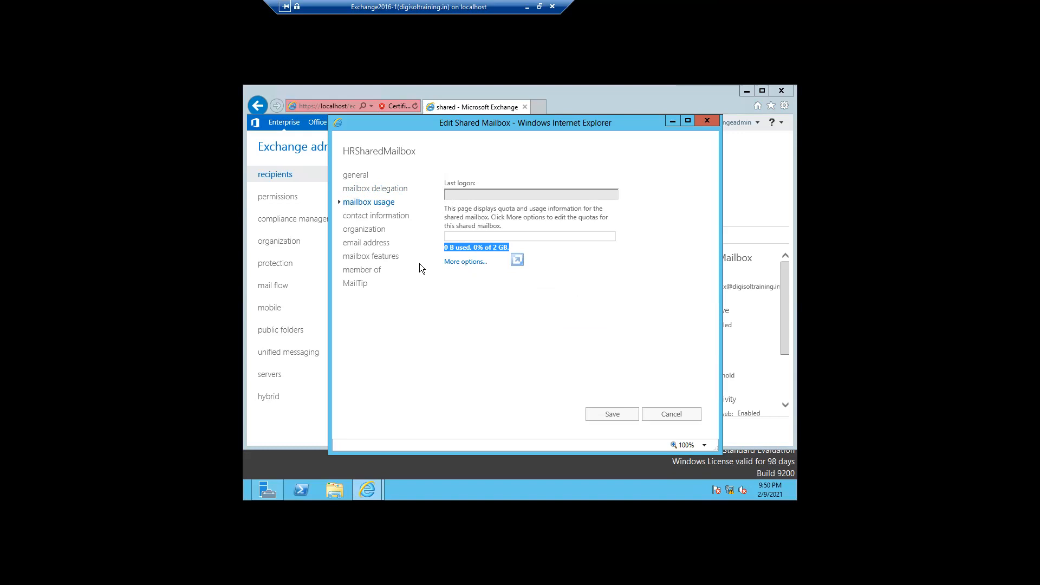
{"action": "left_click", "coordinate": [367, 219]}
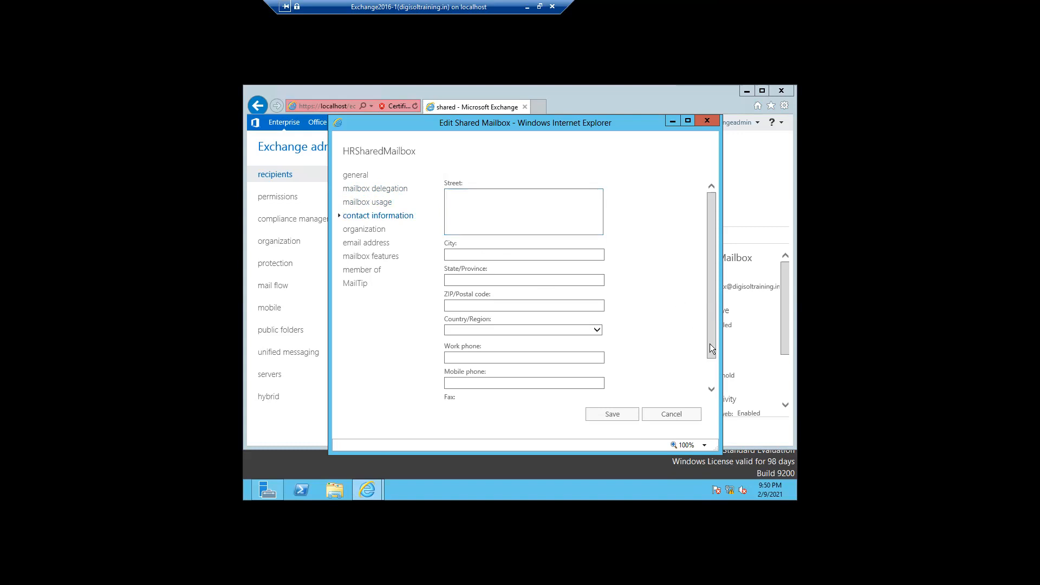
{"action": "left_click_drag", "start_coordinate": [713, 352], "coordinate": [715, 378]}
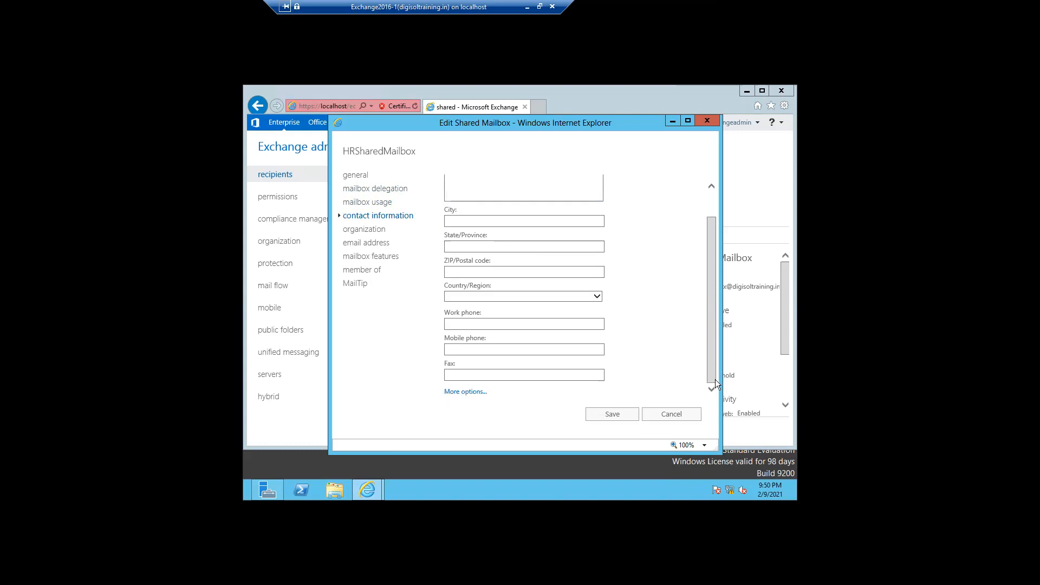
Enter organization details: title Hr, department HR team, company xyz.
{"action": "left_click", "coordinate": [365, 231]}
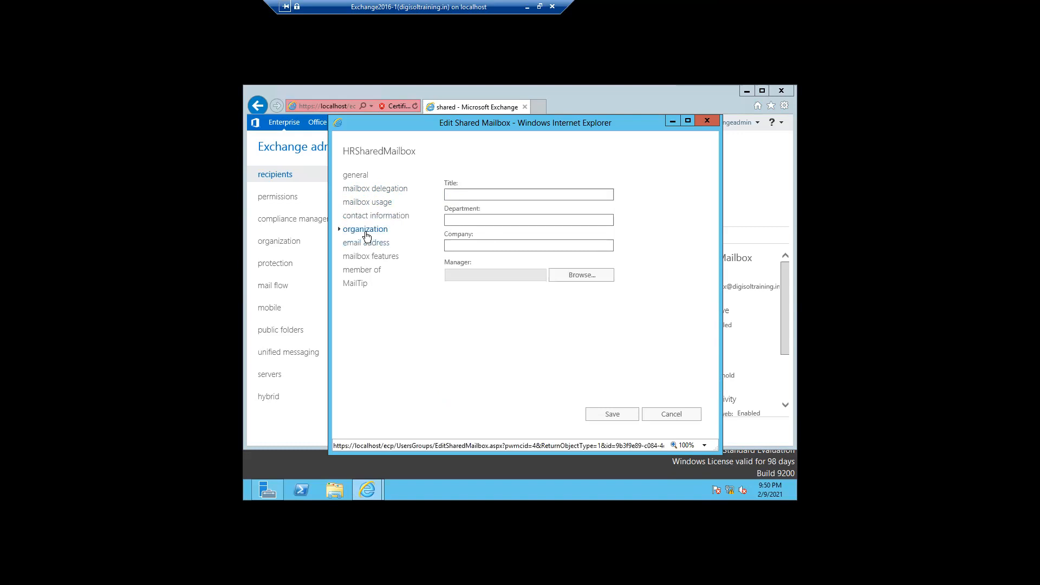
{"action": "left_click", "coordinate": [469, 191]}
{"action": "type", "text": "Hr"}
{"action": "left_click", "coordinate": [462, 221]}
{"action": "type", "text": "R "}
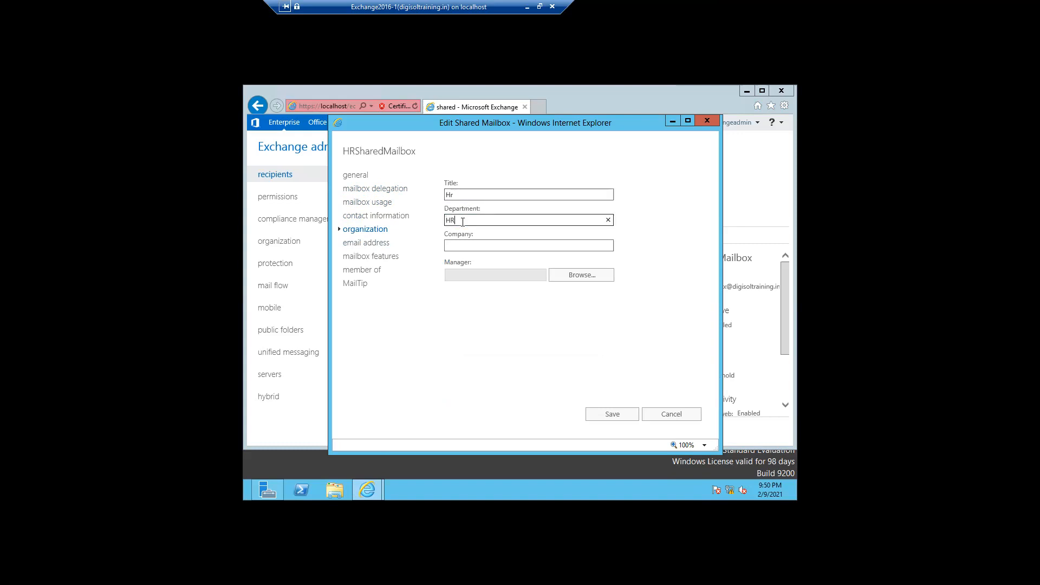
{"action": "type", "text": "team"}
{"action": "left_click", "coordinate": [461, 245]}
{"action": "type", "text": "xyz"}
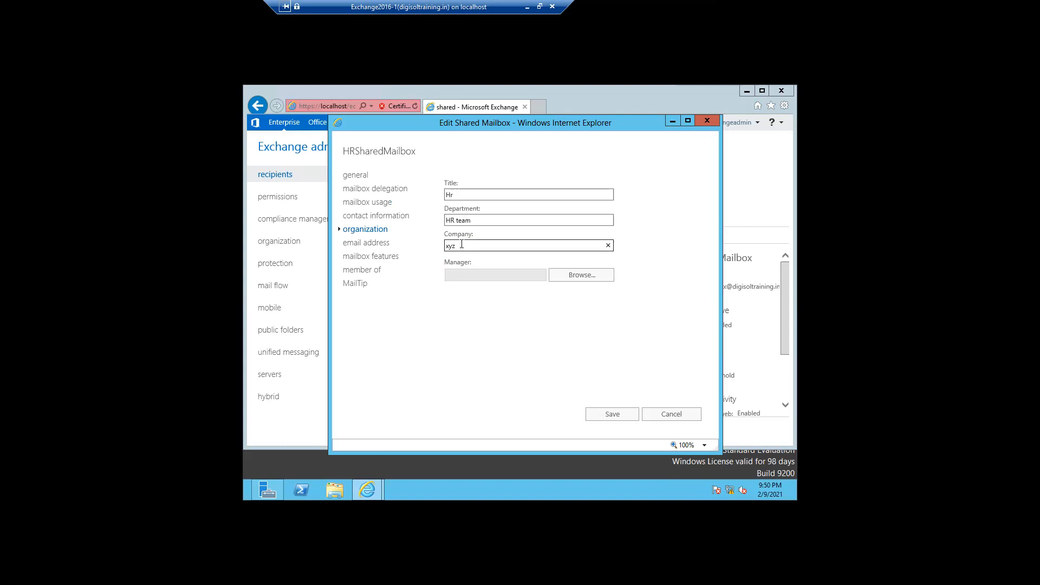
Assign the second listed user as the shared mailbox's manager.
{"action": "left_click", "coordinate": [591, 280]}
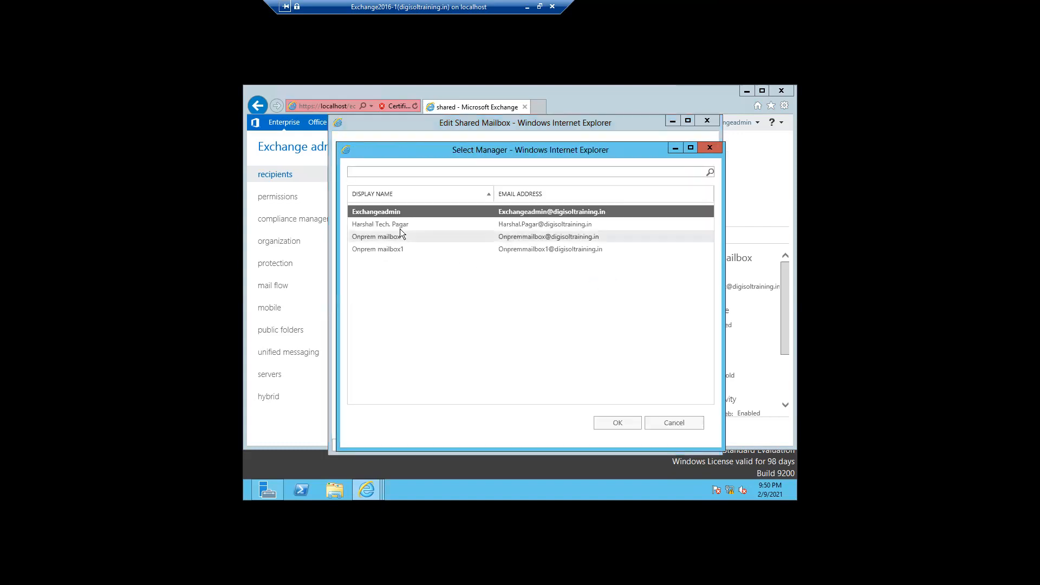
{"action": "left_click", "coordinate": [379, 224]}
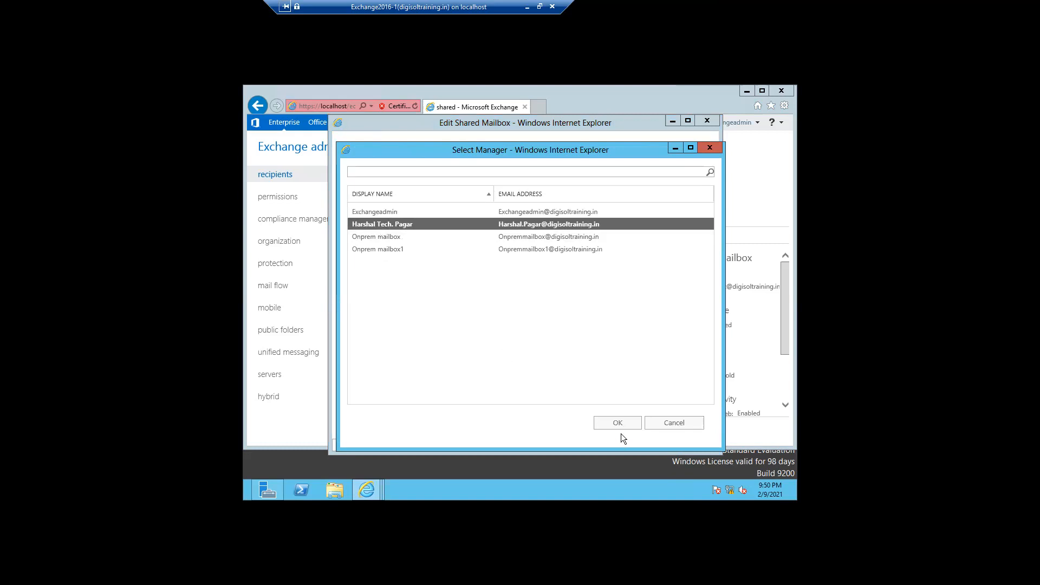
{"action": "left_click", "coordinate": [617, 424]}
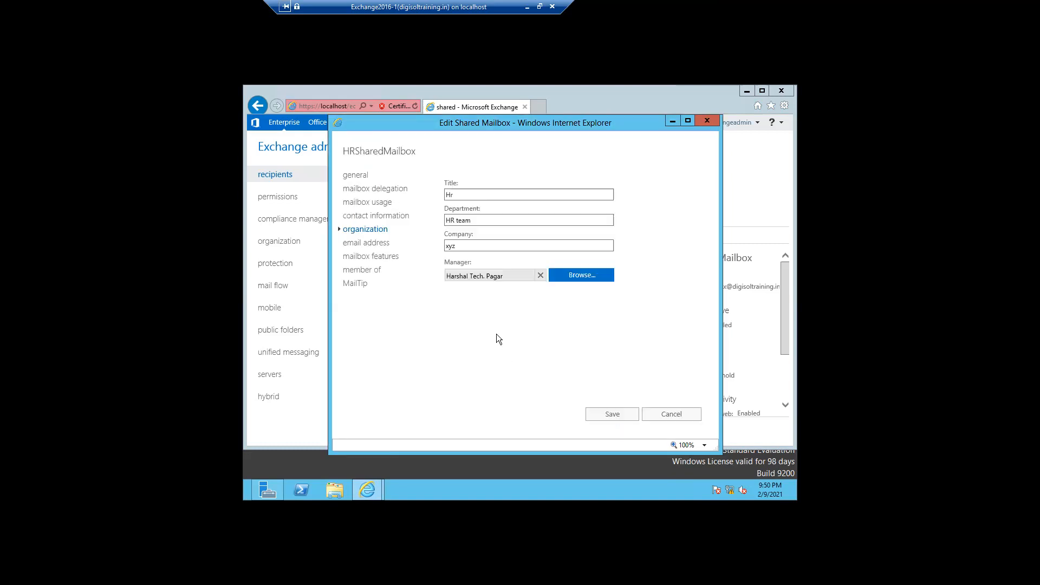
Inspect HRSharedMailbox's primary SMTP address, then view its mailbox features.
{"action": "left_click", "coordinate": [355, 245]}
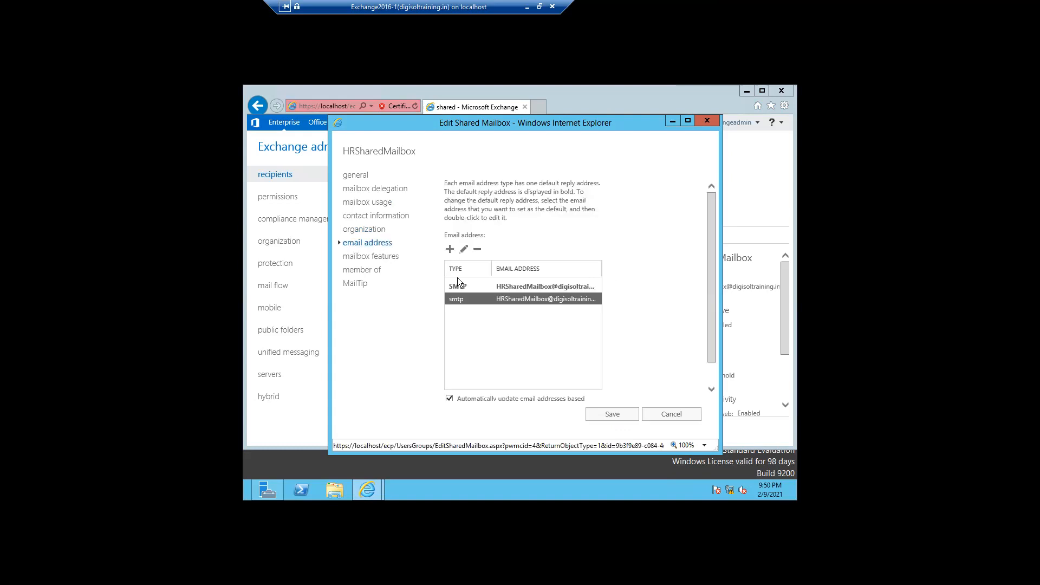
{"action": "left_click", "coordinate": [503, 289]}
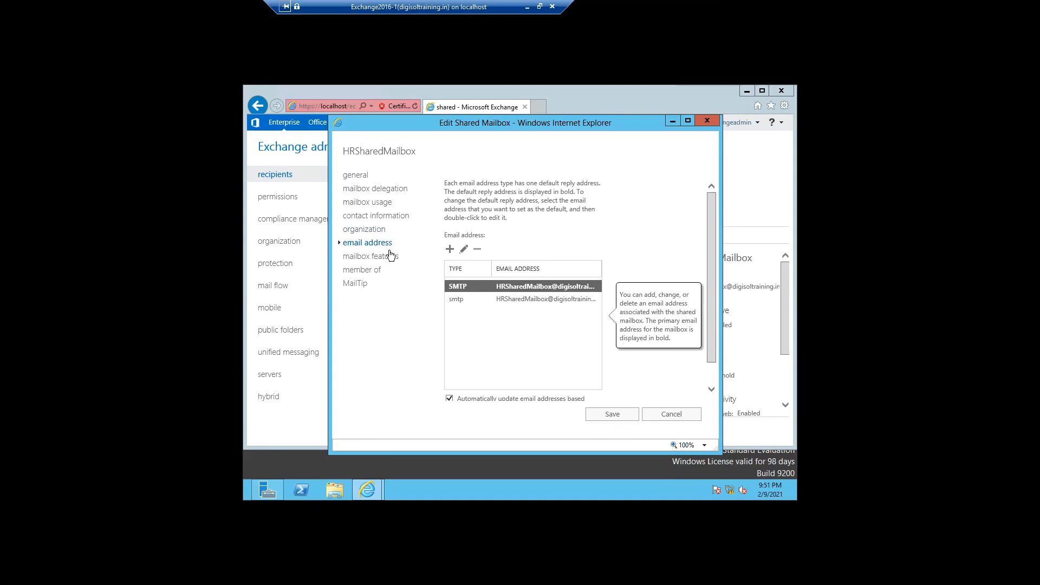
{"action": "left_click", "coordinate": [364, 258]}
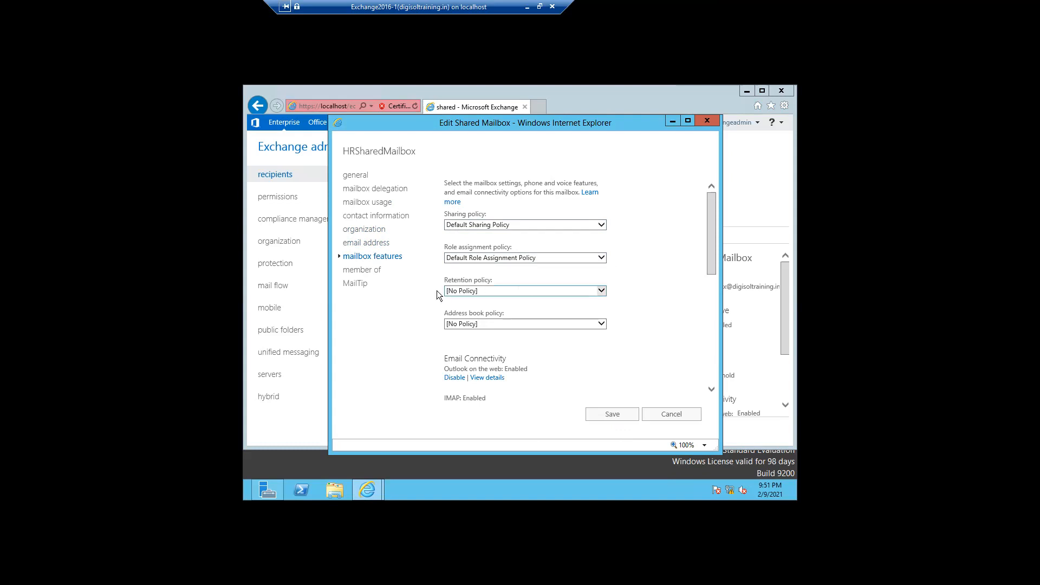
Set the retention policy to Default MRM Policy.
{"action": "left_click", "coordinate": [578, 292]}
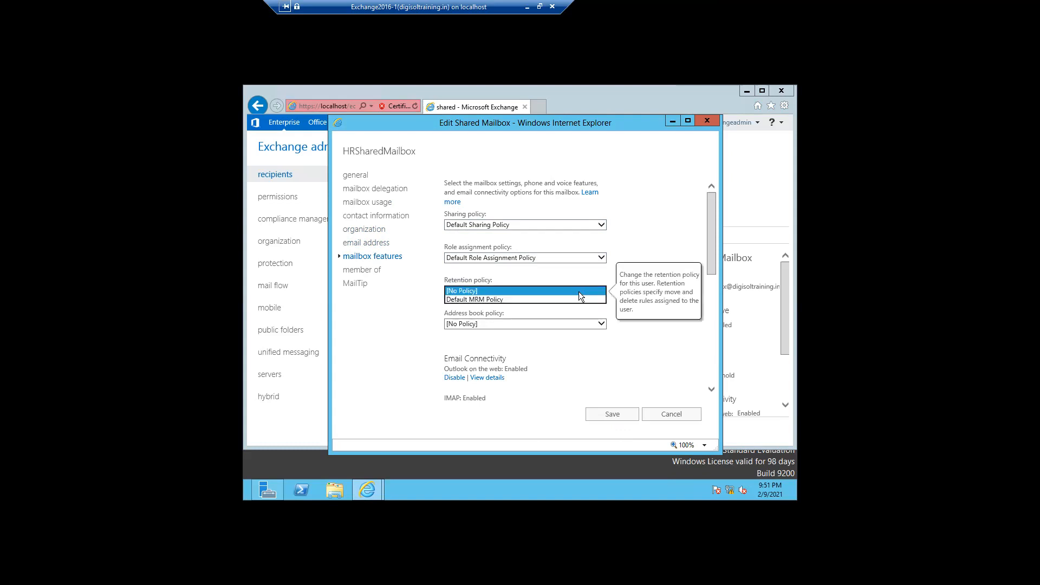
{"action": "left_click", "coordinate": [490, 301]}
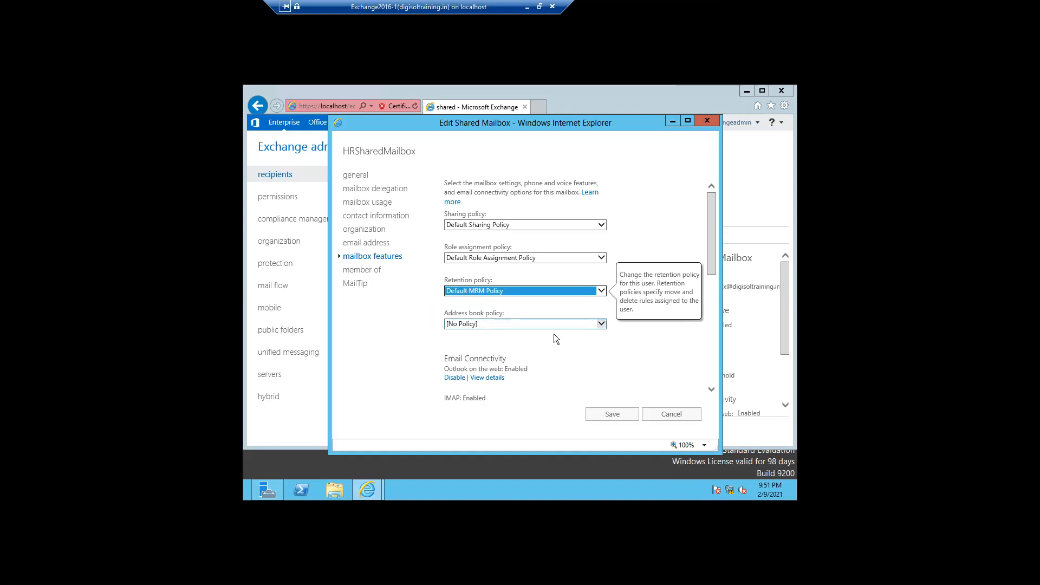
{"action": "double_click", "coordinate": [657, 362]}
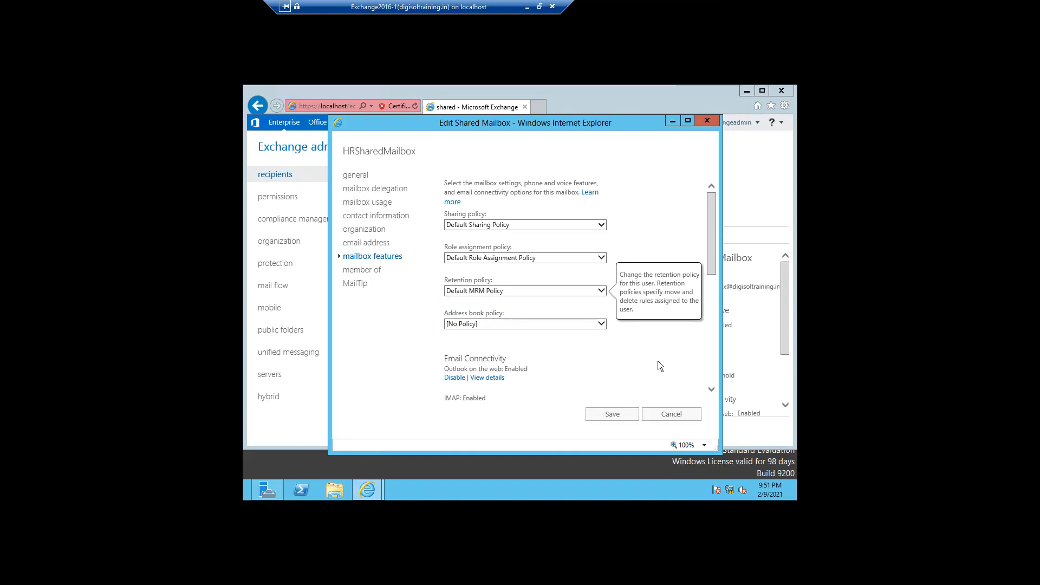
Review IMAP, POP3 and MAPI (enabled) and litigation hold and archiving (disabled).
{"action": "left_click", "coordinate": [709, 389]}
{"action": "left_click", "coordinate": [609, 343]}
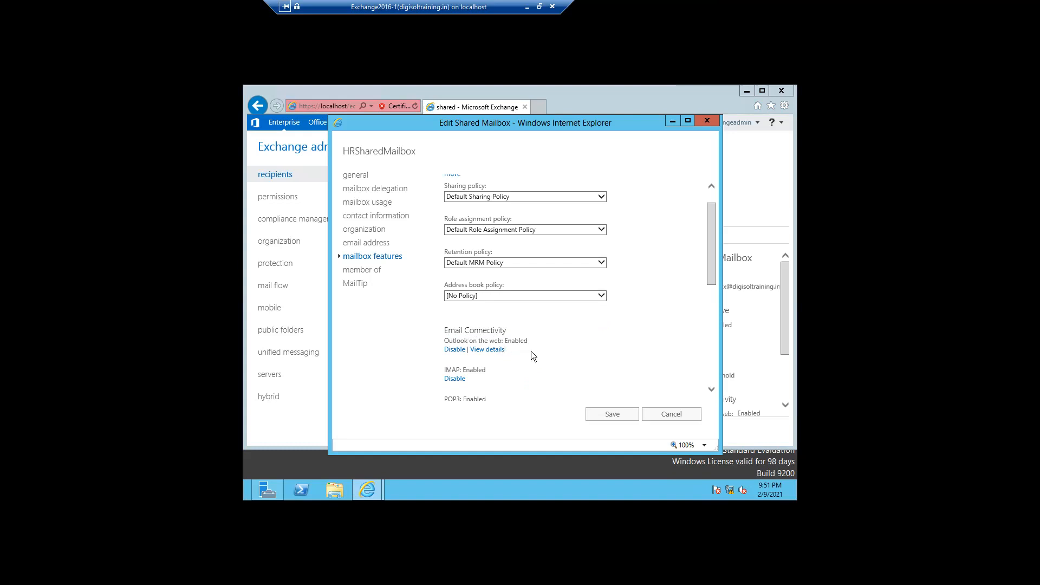
{"action": "left_click", "coordinate": [708, 388]}
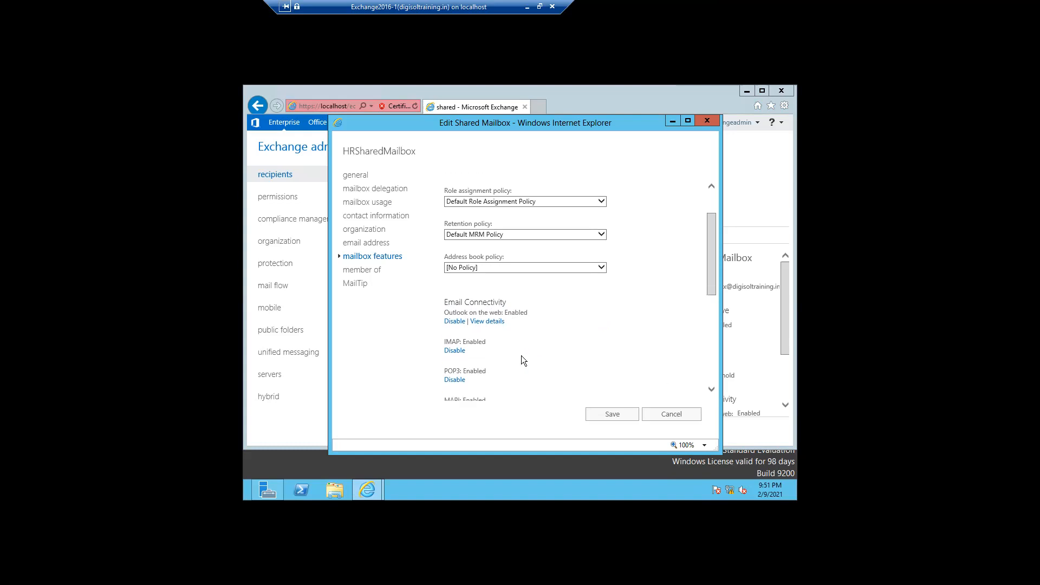
{"action": "left_click", "coordinate": [712, 390]}
{"action": "left_click", "coordinate": [712, 390]}
{"action": "left_click", "coordinate": [711, 391]}
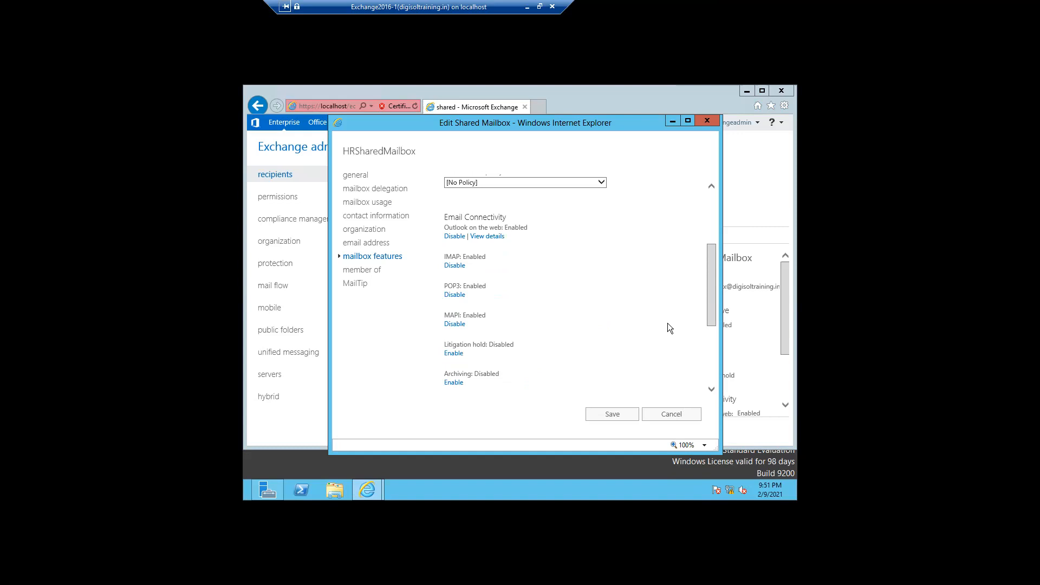
{"action": "left_click_drag", "start_coordinate": [710, 319], "coordinate": [715, 336]}
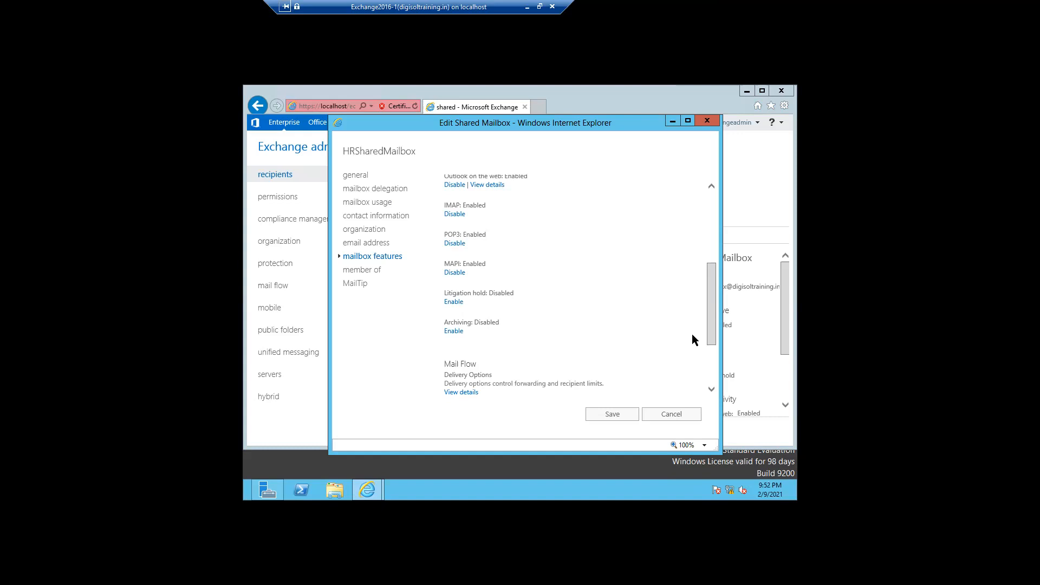
{"action": "left_click_drag", "start_coordinate": [708, 334], "coordinate": [709, 355]}
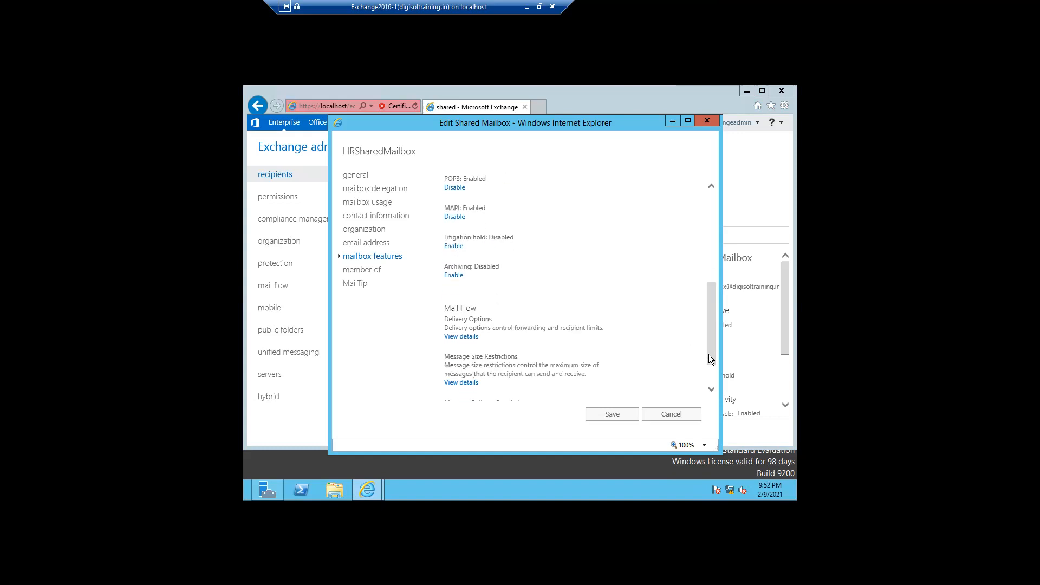
Toggle email forwarding in the delivery options, then cancel without saving.
{"action": "left_click", "coordinate": [461, 337]}
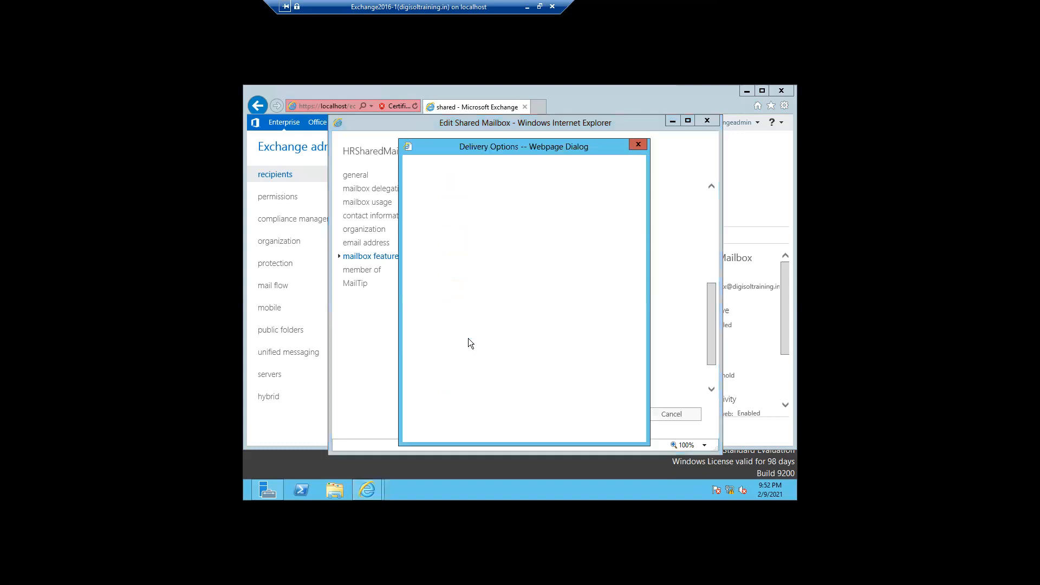
{"action": "left_click", "coordinate": [414, 242]}
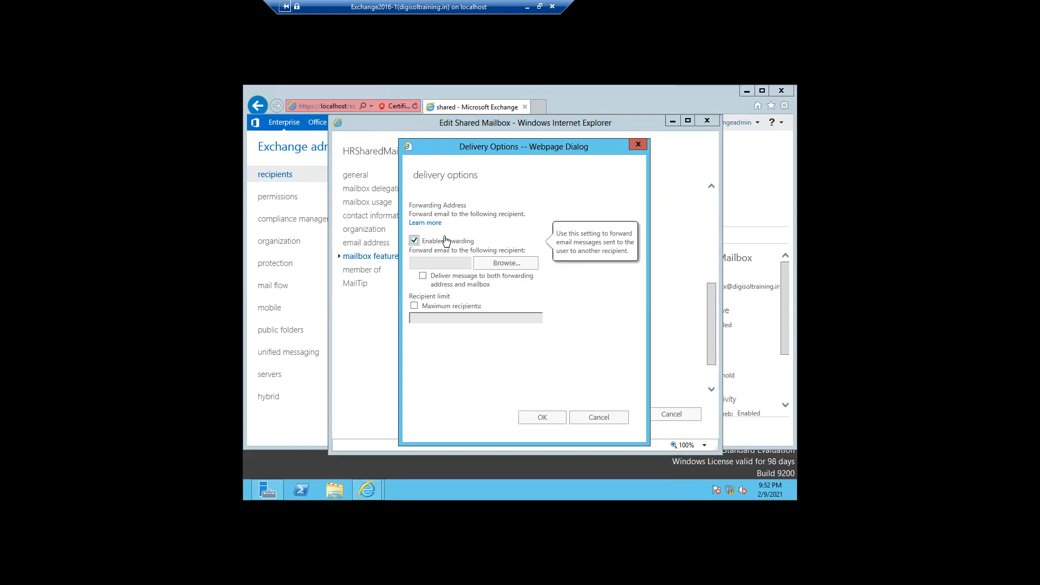
{"action": "left_click", "coordinate": [415, 241]}
{"action": "left_click", "coordinate": [593, 418]}
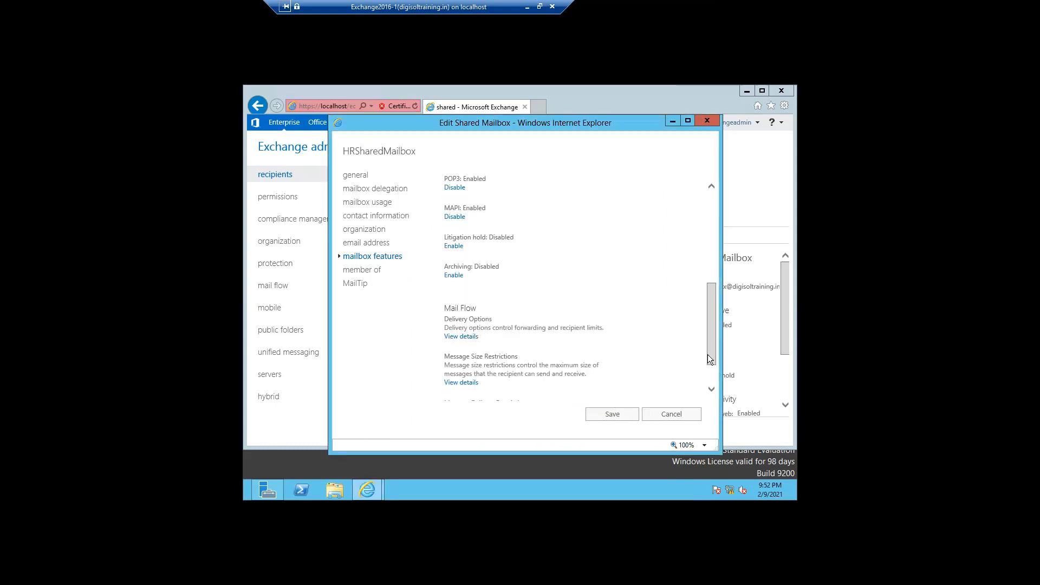
Scroll the mailbox features page down to the Mail Flow section.
{"action": "left_click_drag", "start_coordinate": [710, 364], "coordinate": [710, 383]}
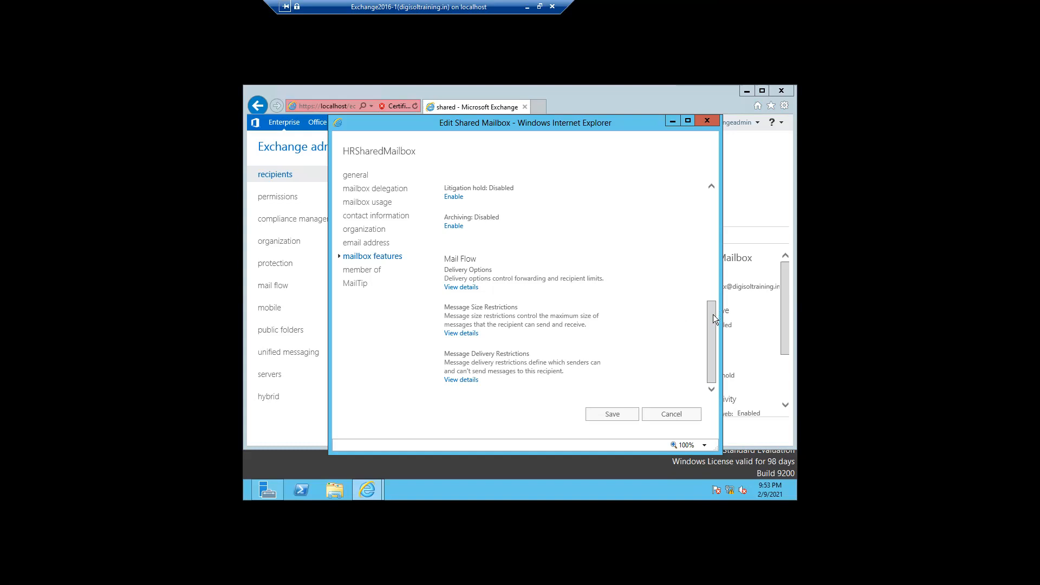
{"action": "left_click_drag", "start_coordinate": [714, 319], "coordinate": [713, 318]}
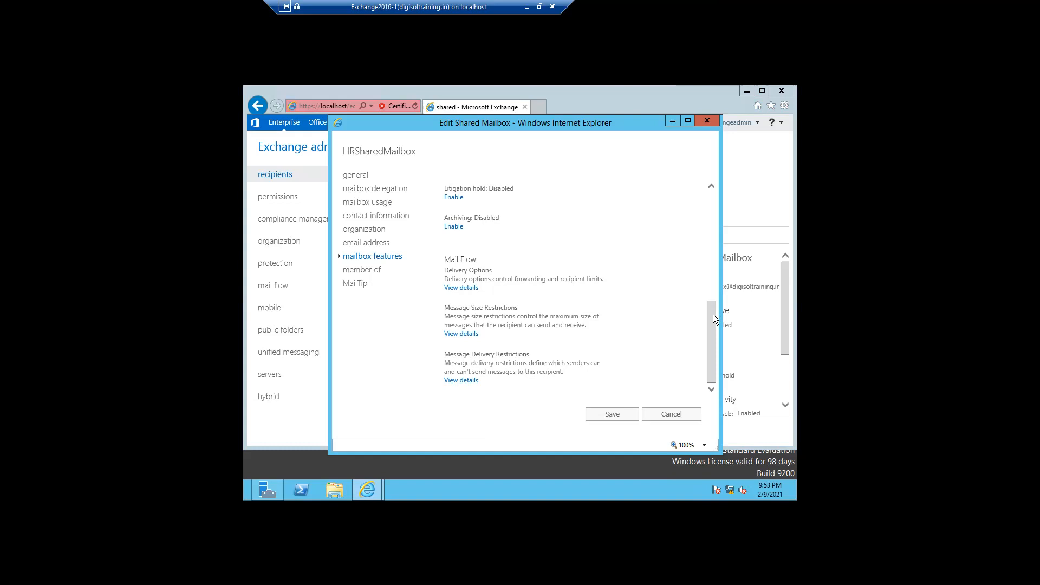
{"action": "mouse_move", "coordinate": [714, 319]}
{"action": "left_mouse_down"}
{"action": "mouse_move", "coordinate": [710, 302]}
{"action": "mouse_move", "coordinate": [711, 332]}
{"action": "left_mouse_up"}
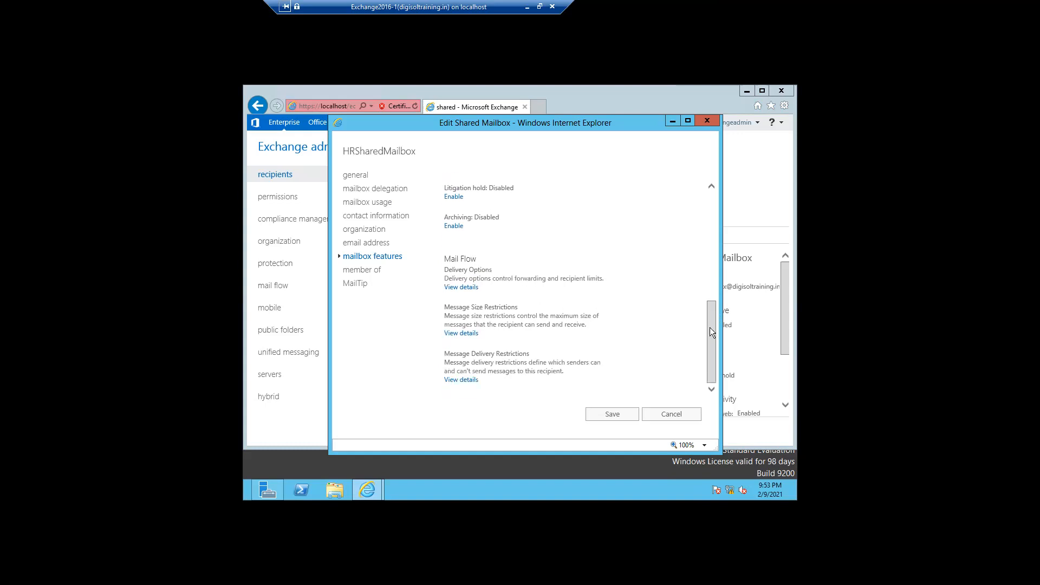
Look through the message delivery restrictions unchanged, then bring up the message size restrictions.
{"action": "left_click", "coordinate": [466, 382]}
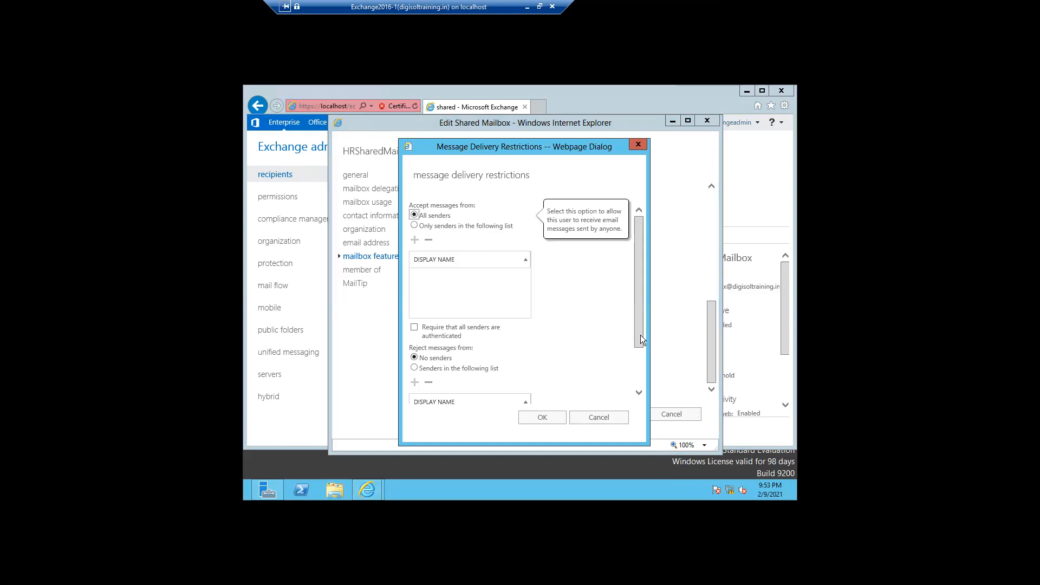
{"action": "left_click", "coordinate": [637, 366]}
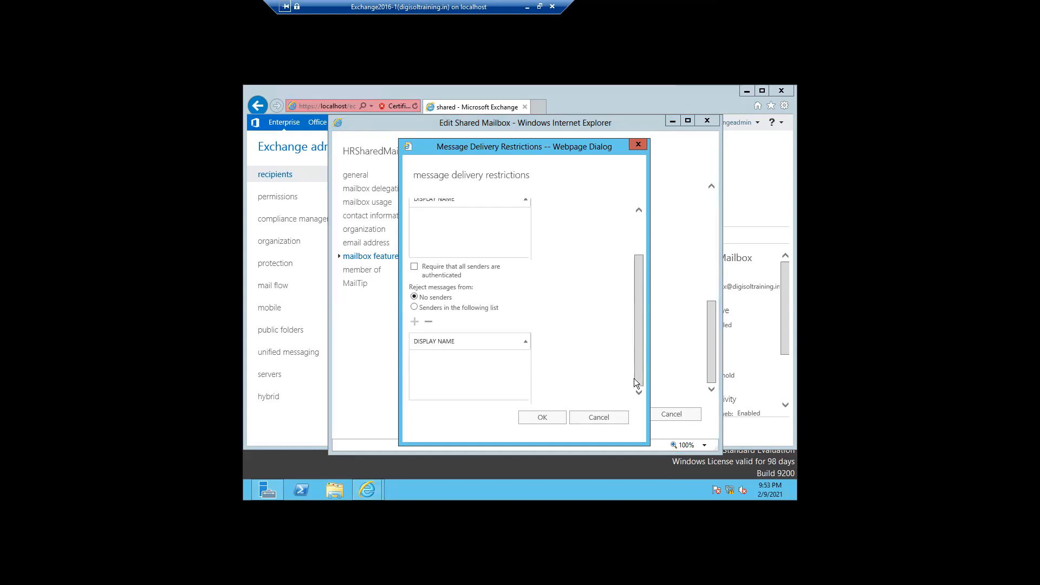
{"action": "left_click", "coordinate": [594, 419]}
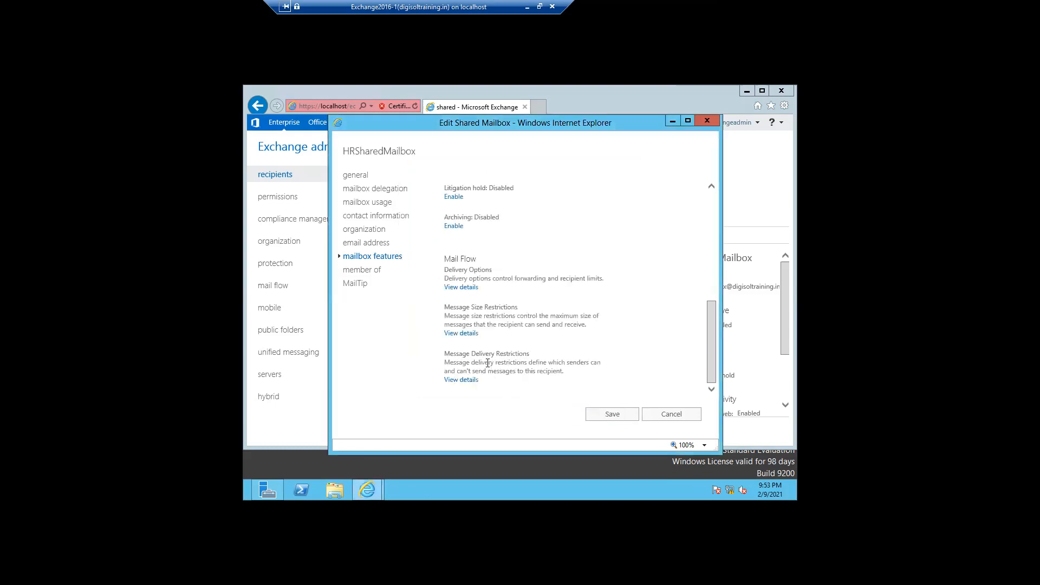
{"action": "left_click", "coordinate": [461, 333]}
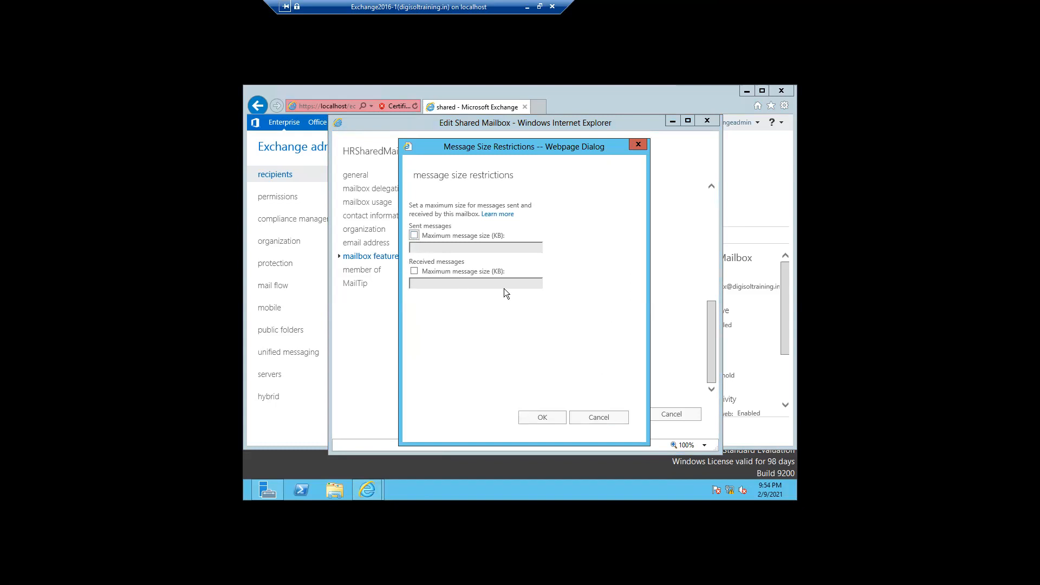
Set both sent and received maximum message sizes to 5000 KB and confirm.
{"action": "left_click", "coordinate": [413, 235]}
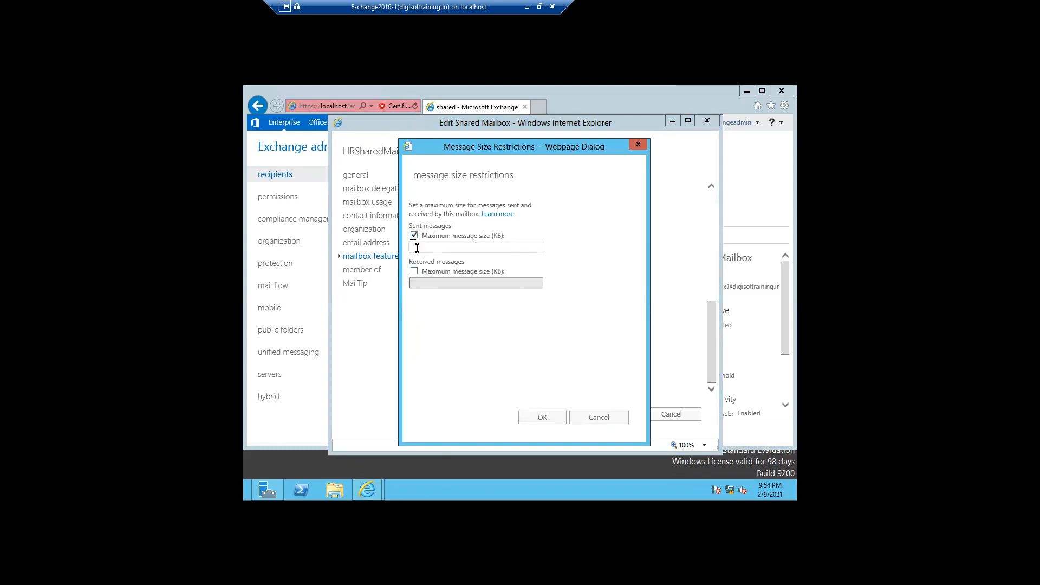
{"action": "left_click", "coordinate": [417, 248]}
{"action": "type", "text": "5000"}
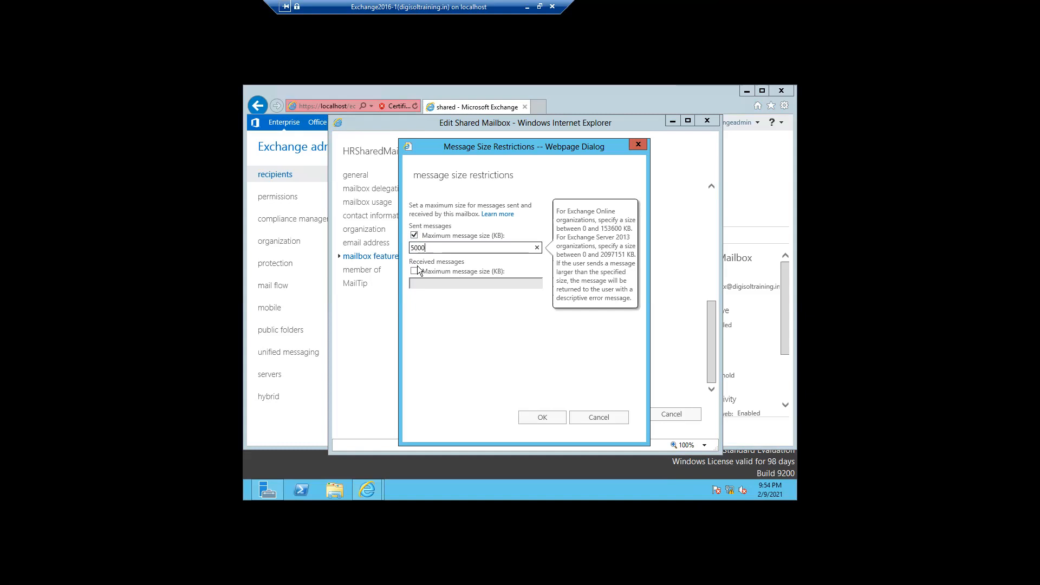
{"action": "left_click", "coordinate": [414, 271]}
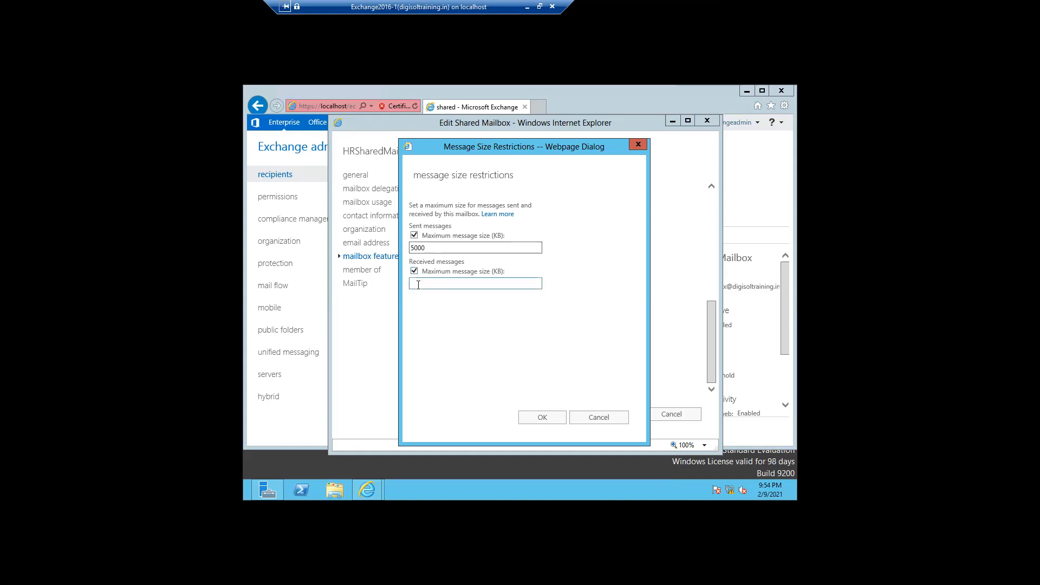
{"action": "left_click", "coordinate": [418, 284]}
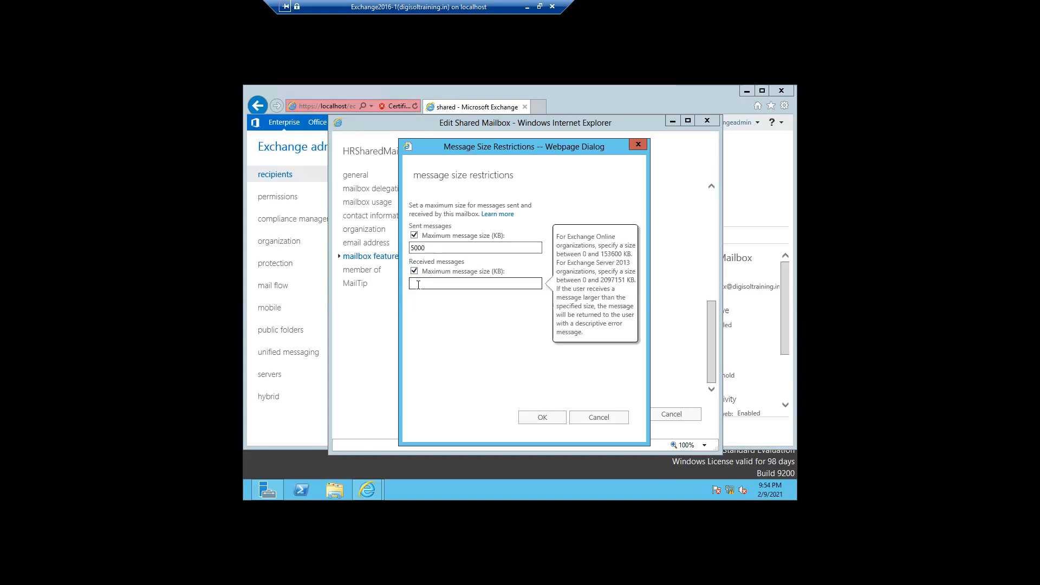
{"action": "type", "text": "5000"}
{"action": "left_click", "coordinate": [527, 417]}
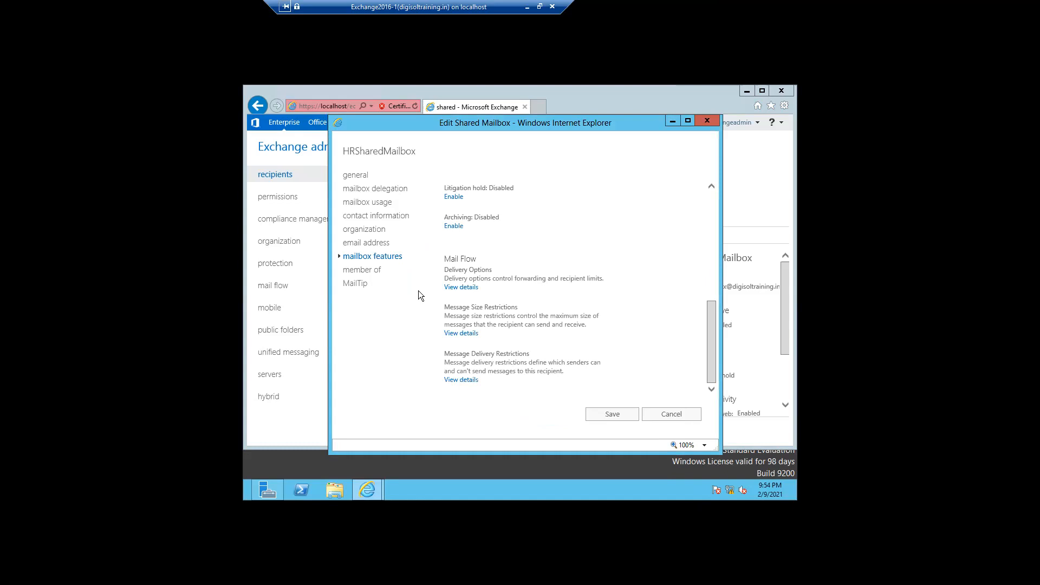
Check the group memberships and the 2-business-day MailTip, then save HRSharedMailbox.
{"action": "left_click", "coordinate": [362, 271]}
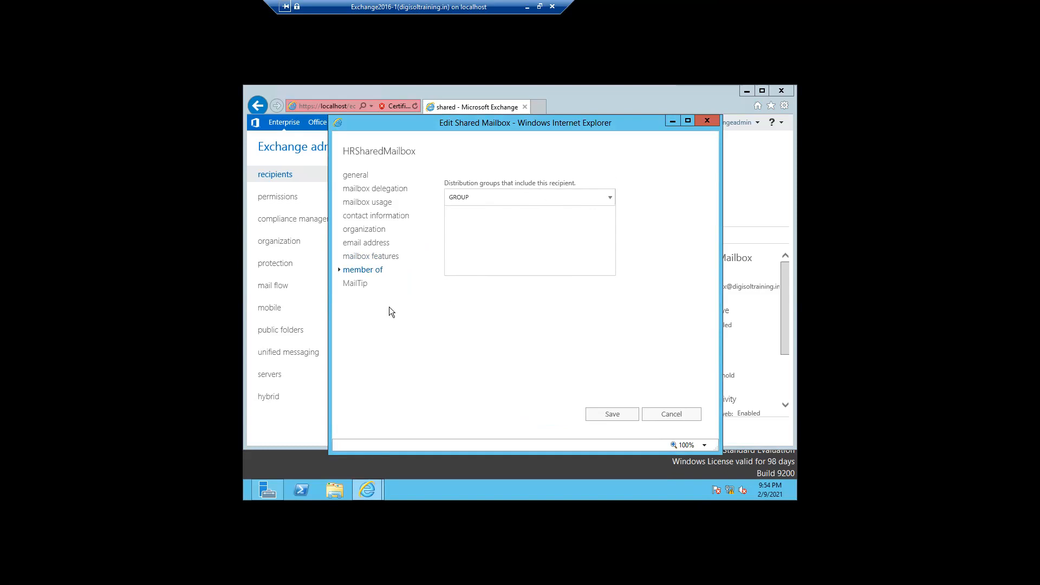
{"action": "left_click", "coordinate": [355, 285]}
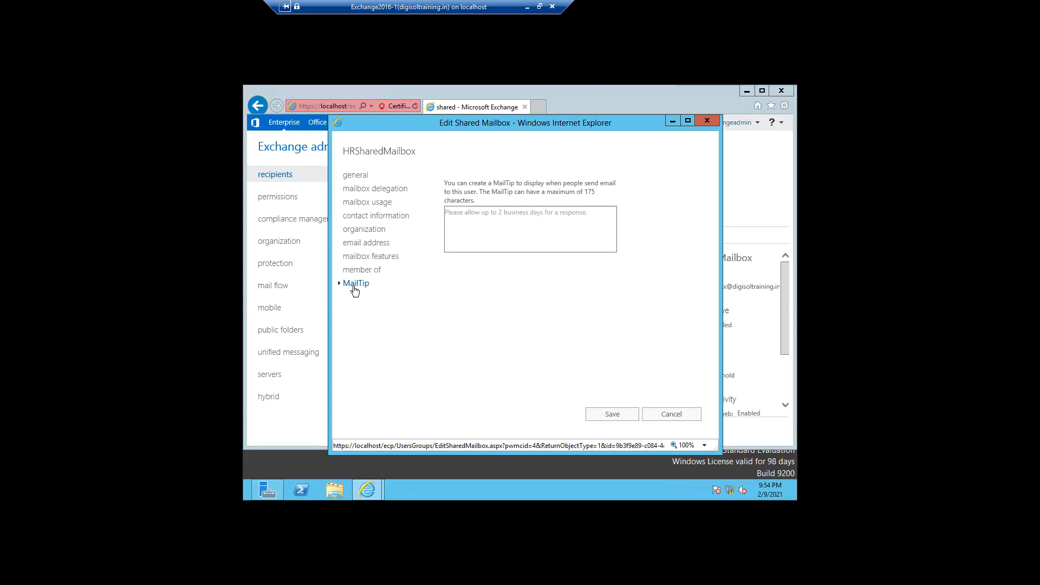
{"action": "left_click", "coordinate": [613, 415]}
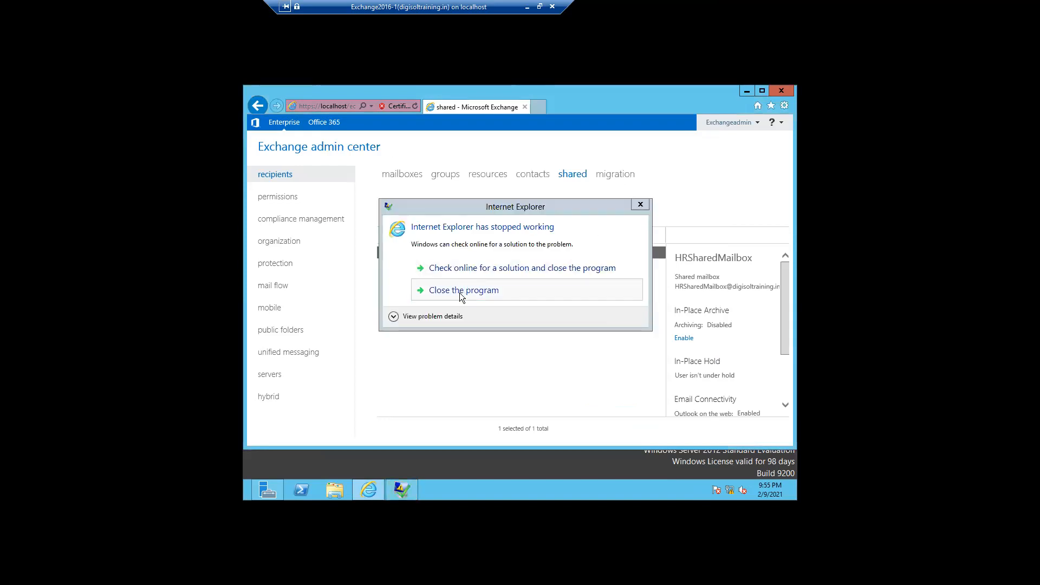
Close the crashed browser, continue past the certificate warning, and go to the migration tab.
{"action": "left_click", "coordinate": [461, 291]}
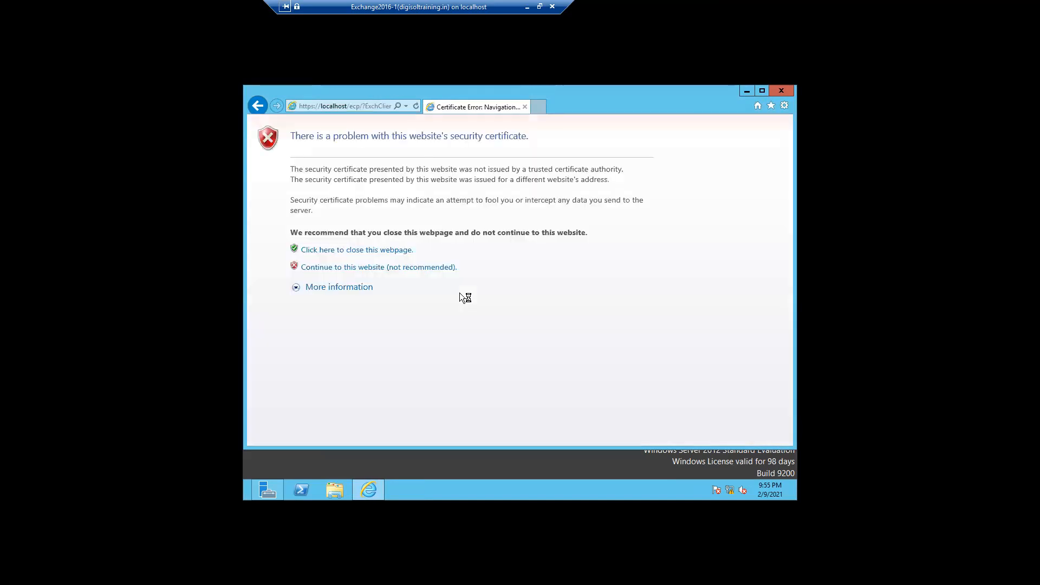
{"action": "left_click", "coordinate": [424, 268]}
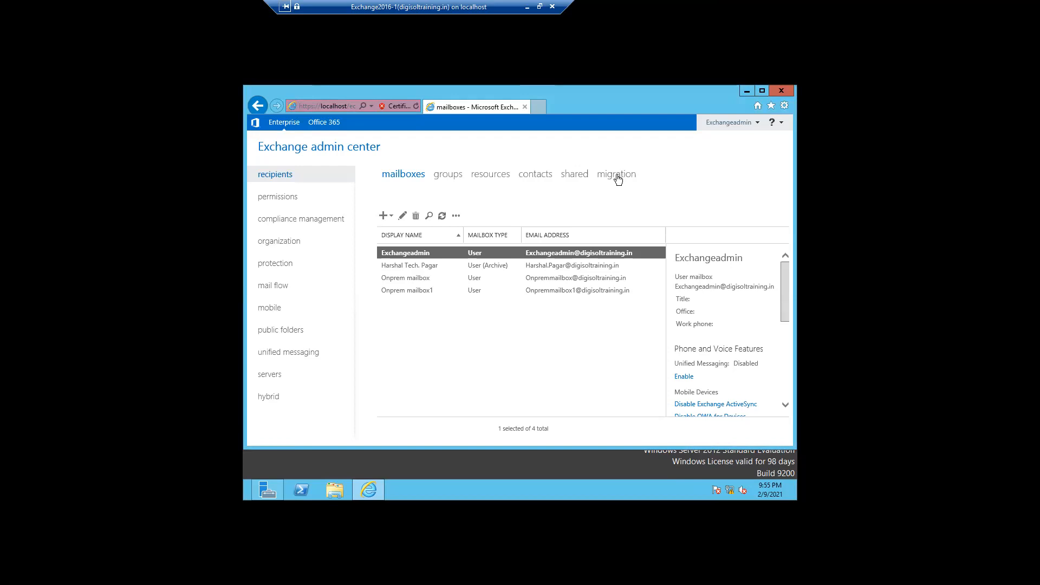
{"action": "left_click", "coordinate": [617, 175]}
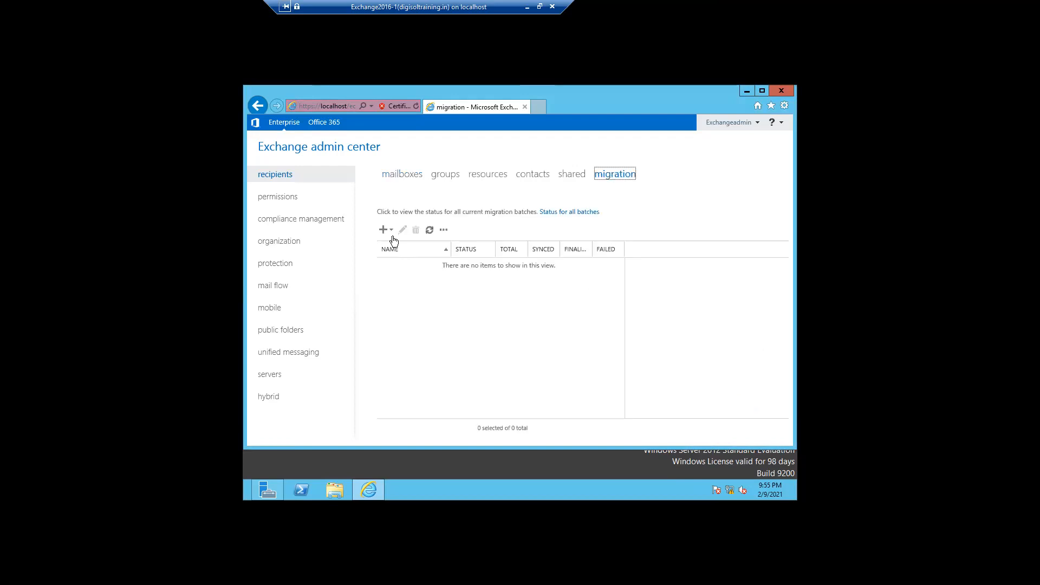
Show the New (+) menu of migration batch types.
{"action": "left_click", "coordinate": [391, 232]}
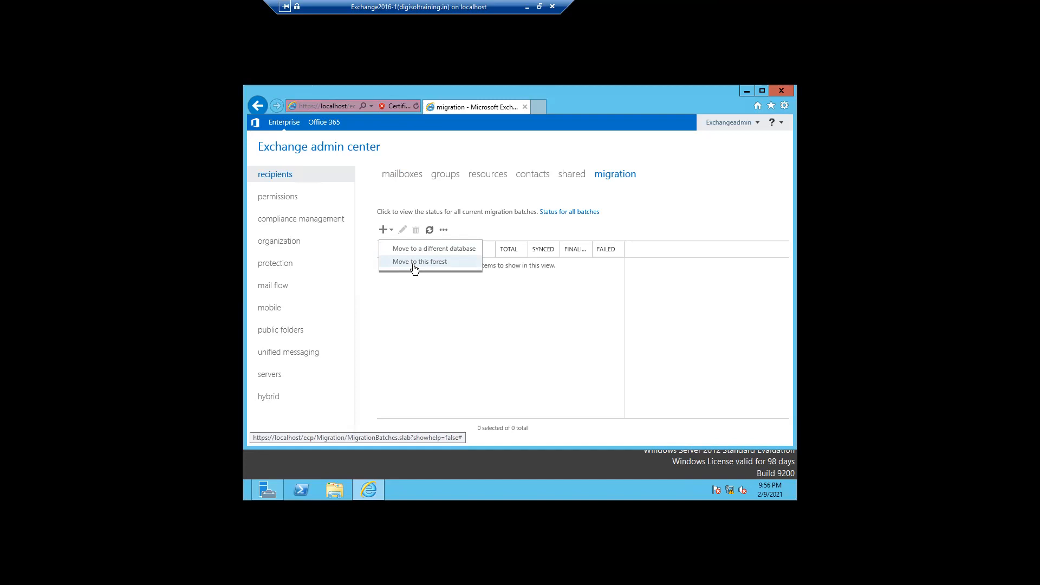
Try a cross-forest move, search for a user, then abandon that wizard.
{"action": "left_click", "coordinate": [414, 262]}
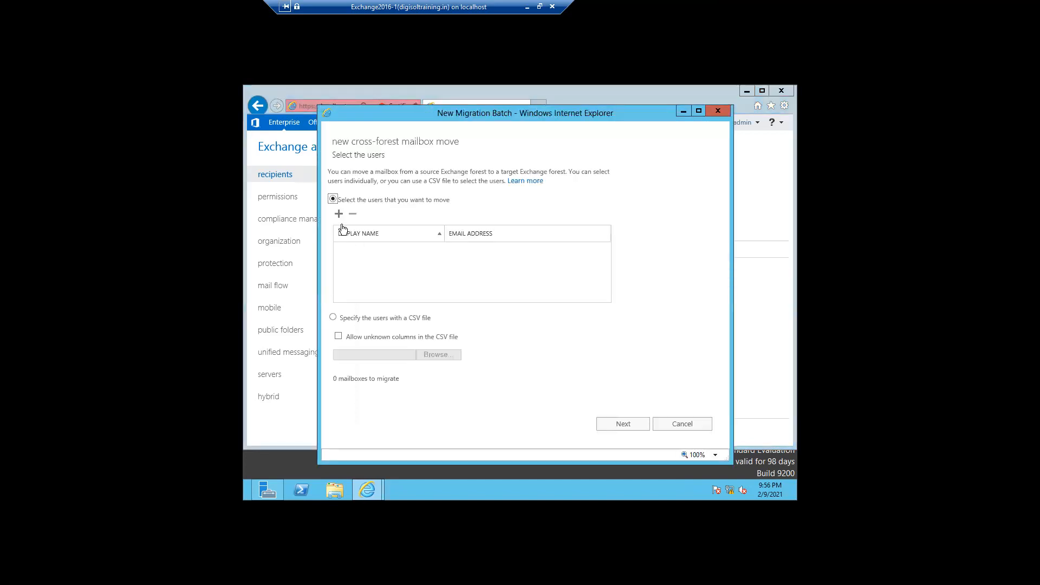
{"action": "left_click", "coordinate": [339, 214]}
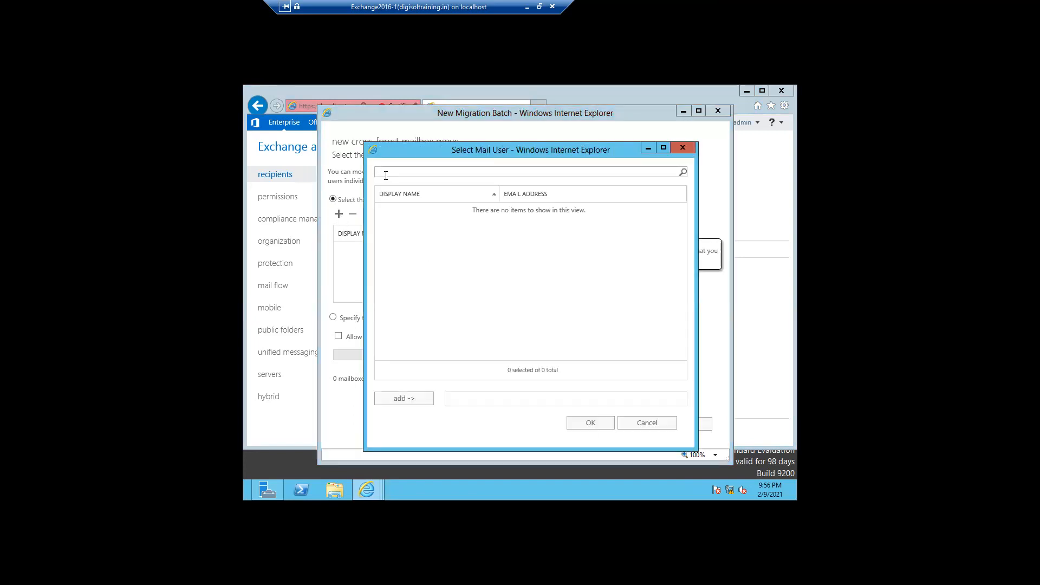
{"action": "type", "text": "harshal"}
{"action": "left_click", "coordinate": [650, 424]}
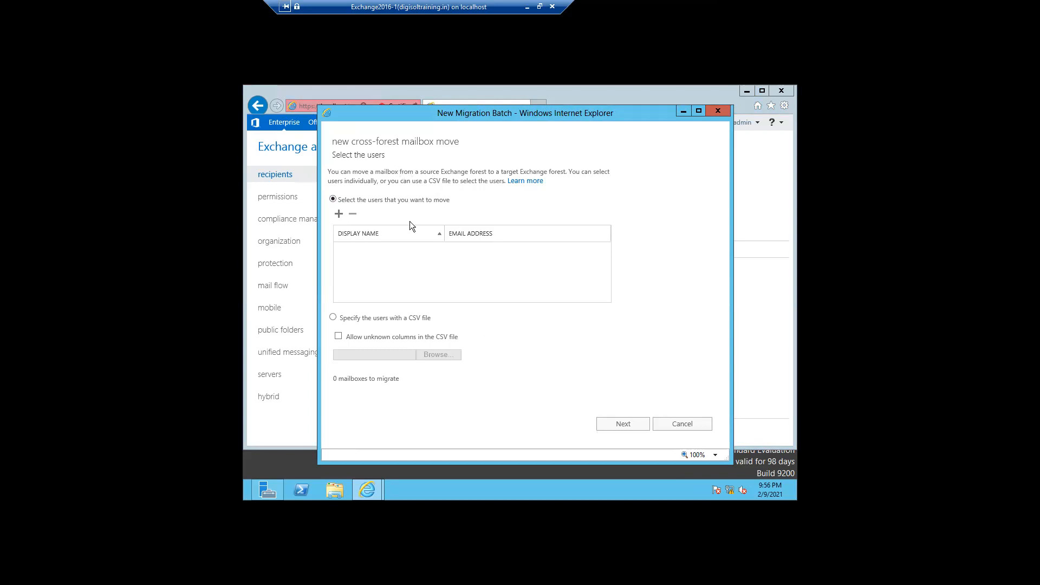
{"action": "left_click", "coordinate": [682, 424]}
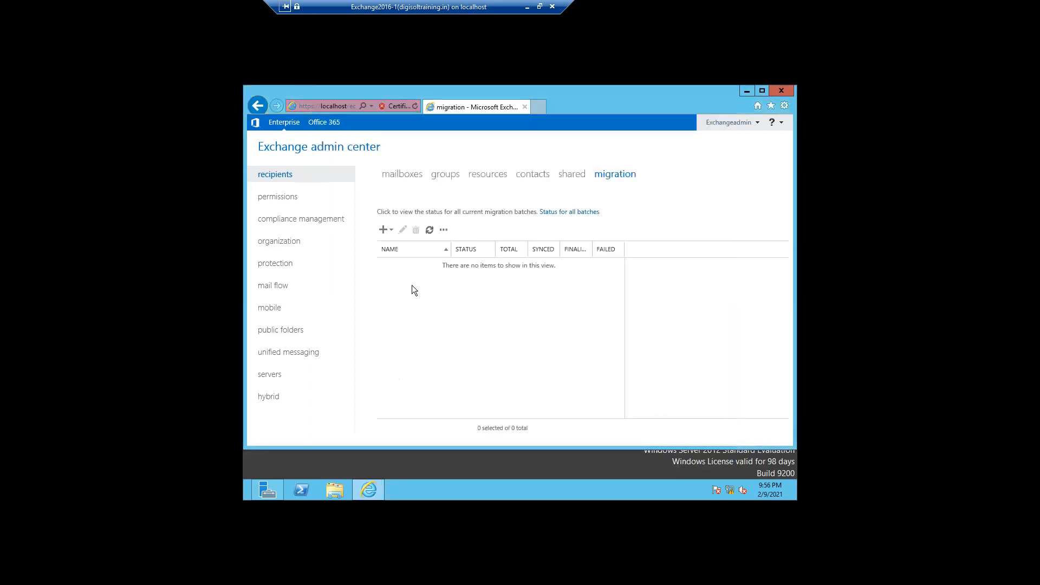
Start a move to a different database and add a user mailbox to the batch.
{"action": "left_click", "coordinate": [383, 232]}
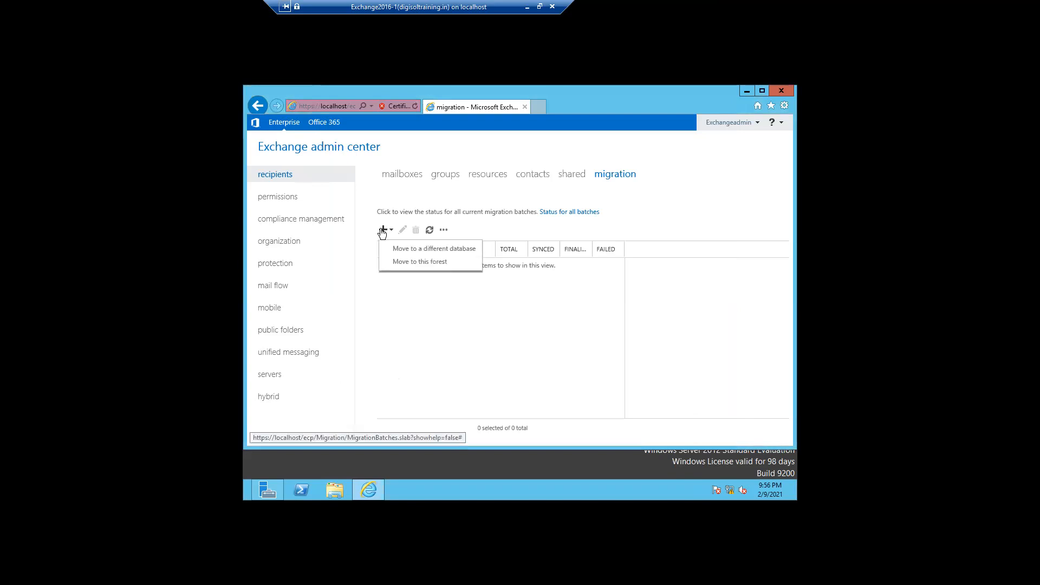
{"action": "left_click", "coordinate": [407, 251]}
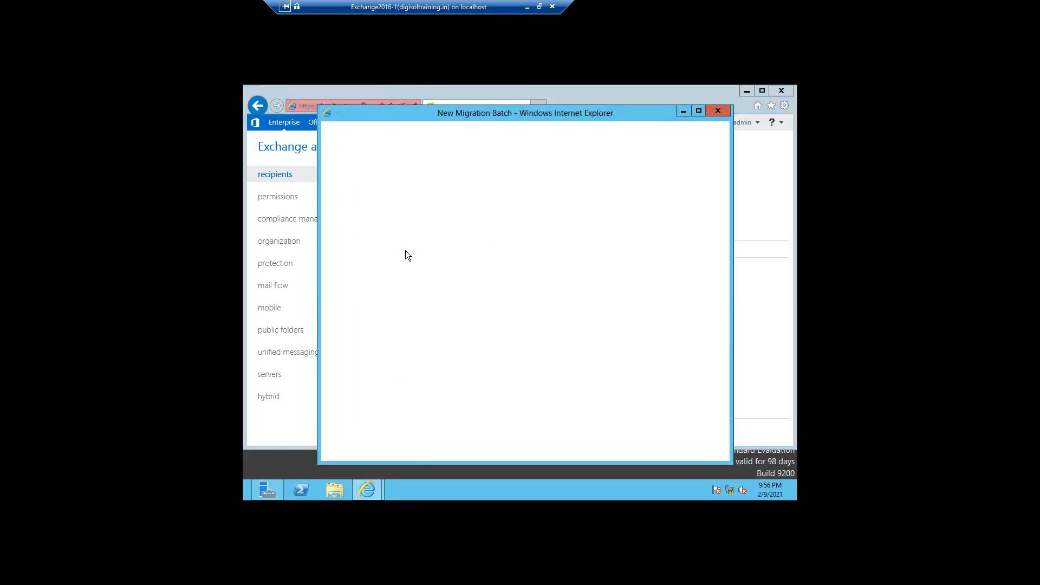
{"action": "left_click", "coordinate": [339, 214]}
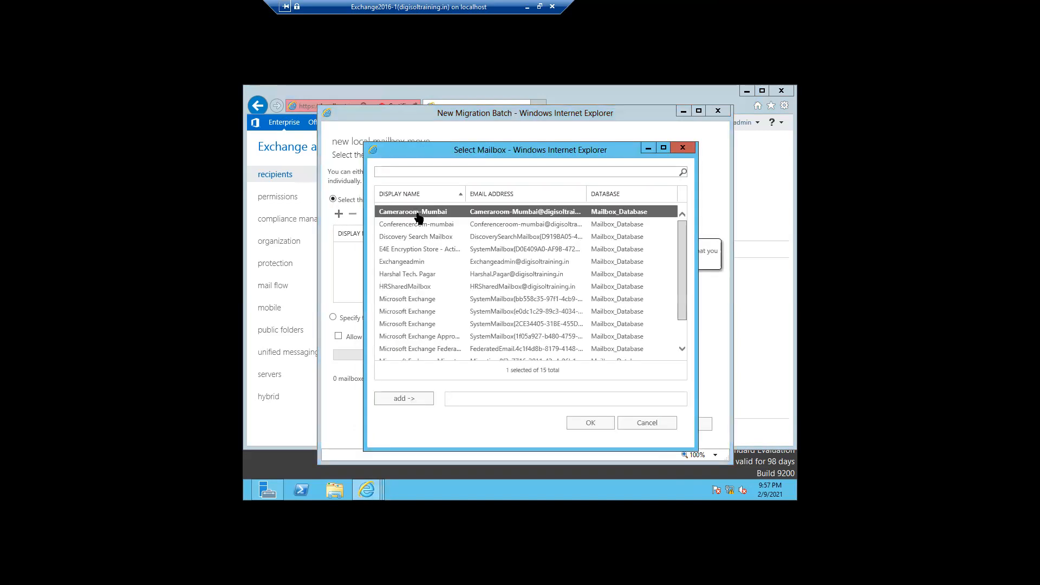
{"action": "left_click", "coordinate": [410, 273]}
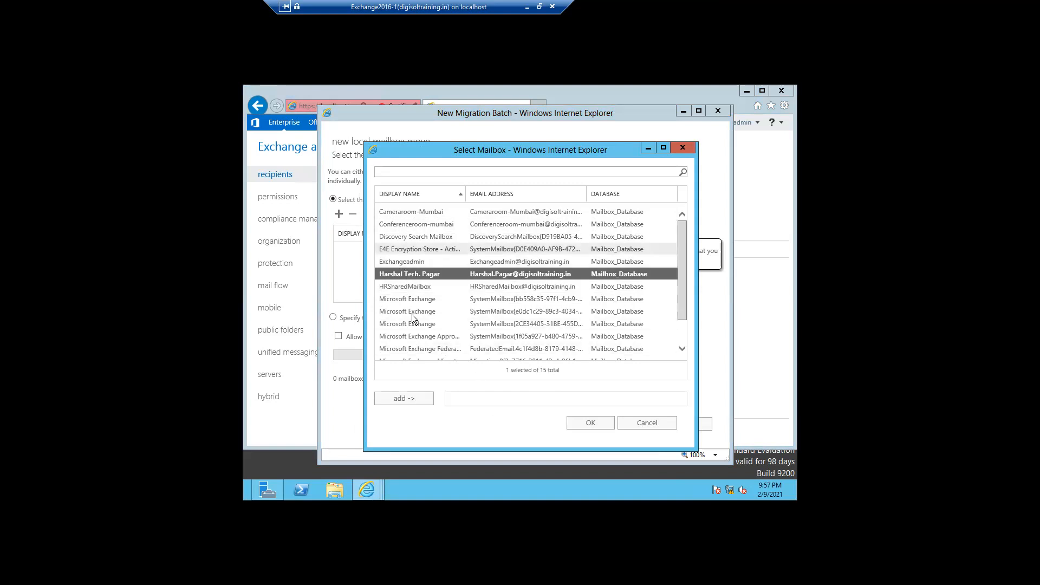
{"action": "left_click", "coordinate": [583, 426]}
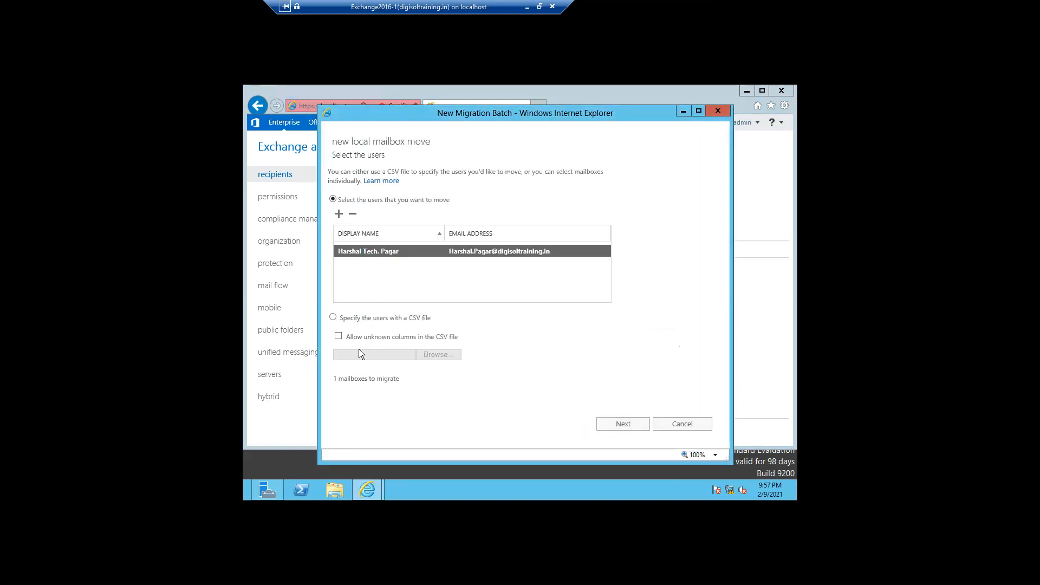
Switch the batch to take its users from a CSV file and browse for the file.
{"action": "left_click", "coordinate": [623, 427]}
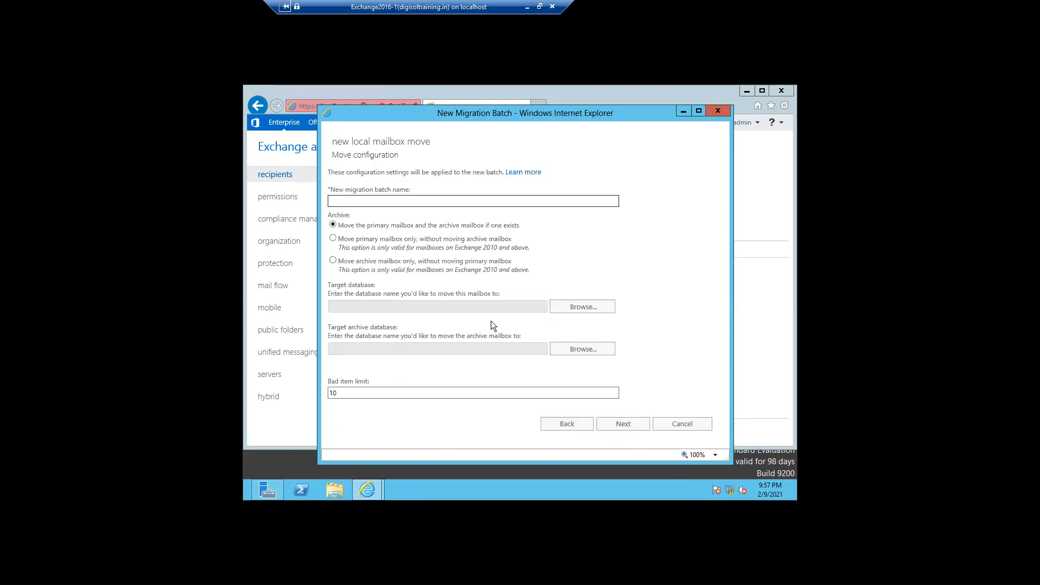
{"action": "left_click", "coordinate": [545, 426]}
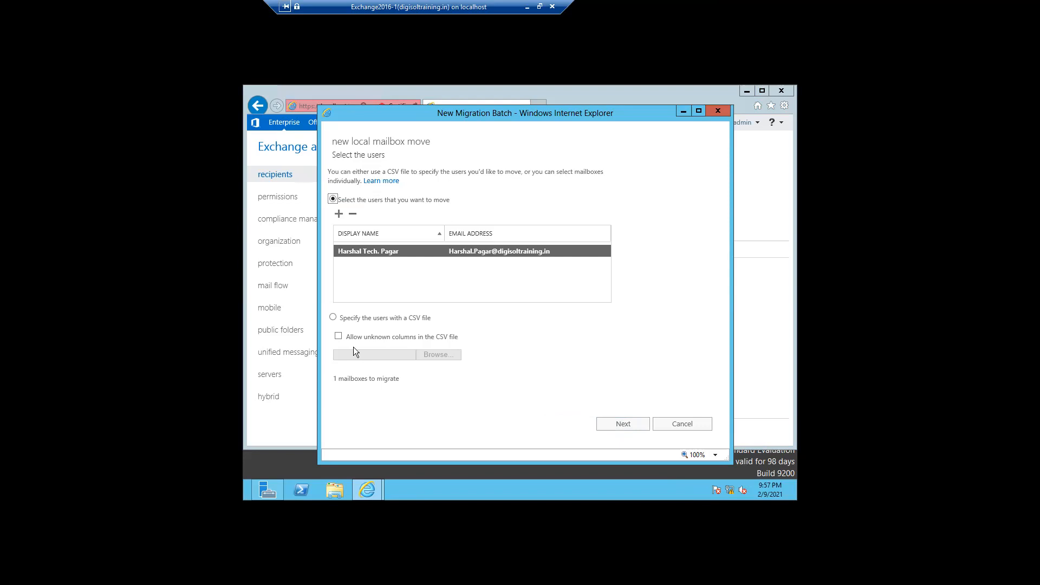
{"action": "left_click", "coordinate": [333, 317]}
{"action": "left_click", "coordinate": [437, 355]}
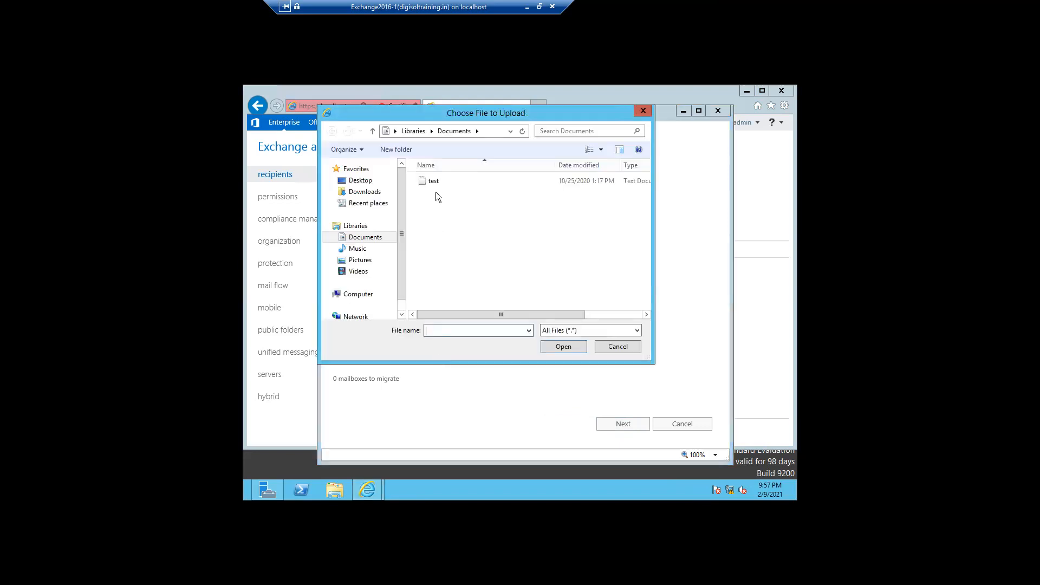
{"action": "left_click", "coordinate": [612, 347]}
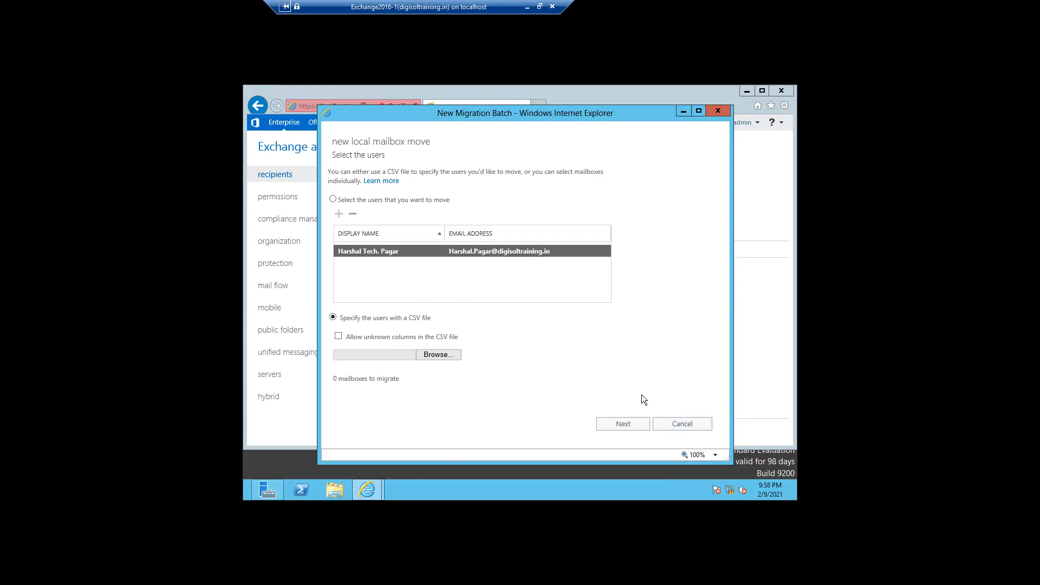
{"action": "left_click", "coordinate": [671, 428]}
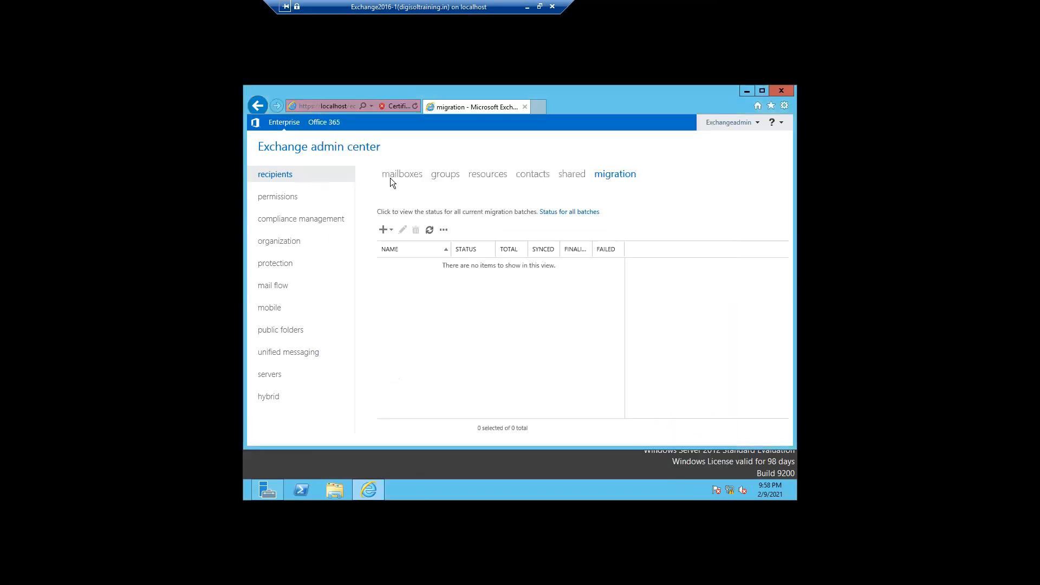
Look over a new user mailbox form and its archive options under More options, then cancel it.
{"action": "left_click", "coordinate": [393, 176]}
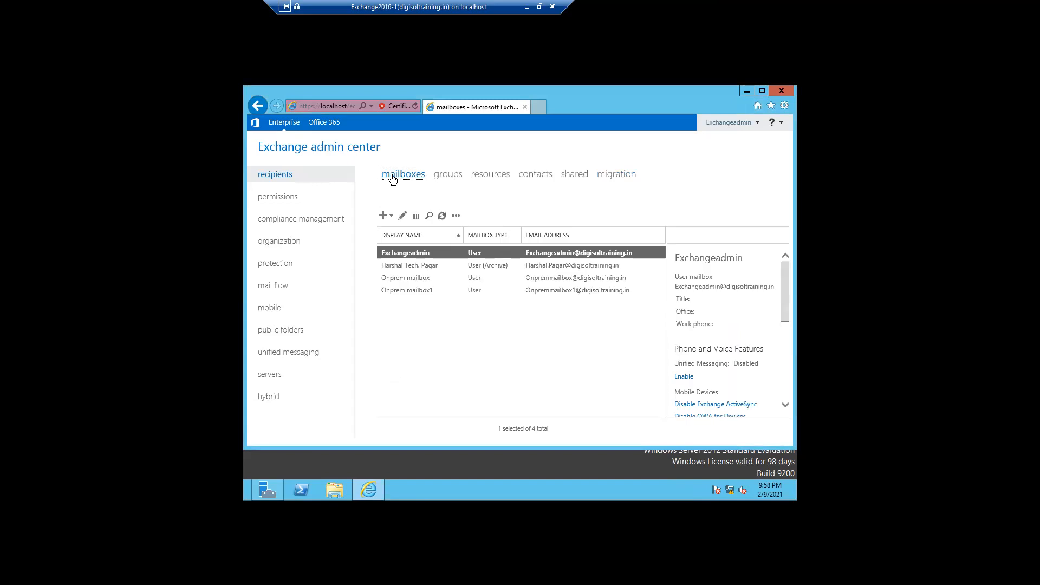
{"action": "left_click", "coordinate": [388, 217]}
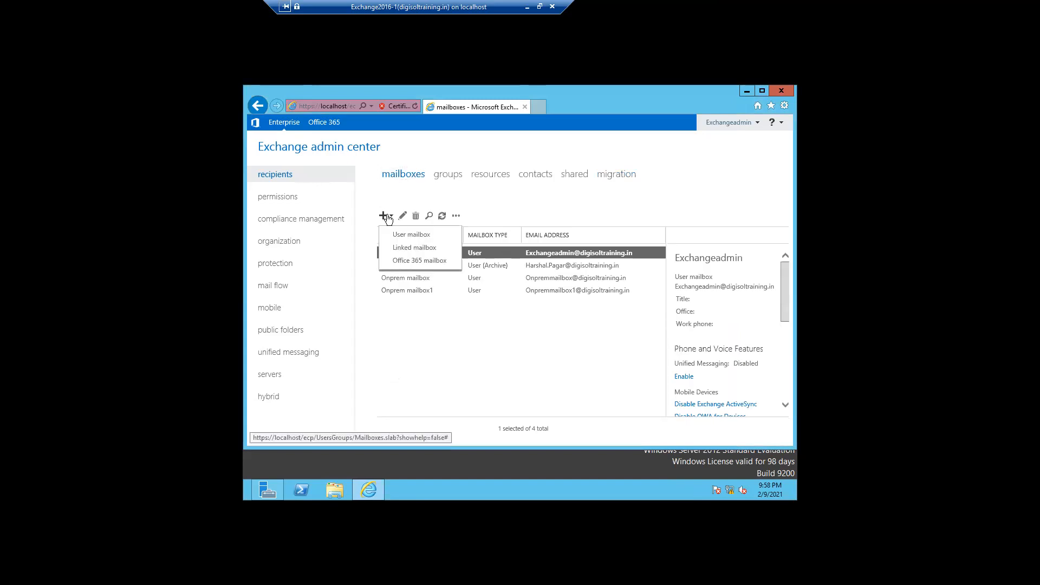
{"action": "left_click", "coordinate": [402, 234]}
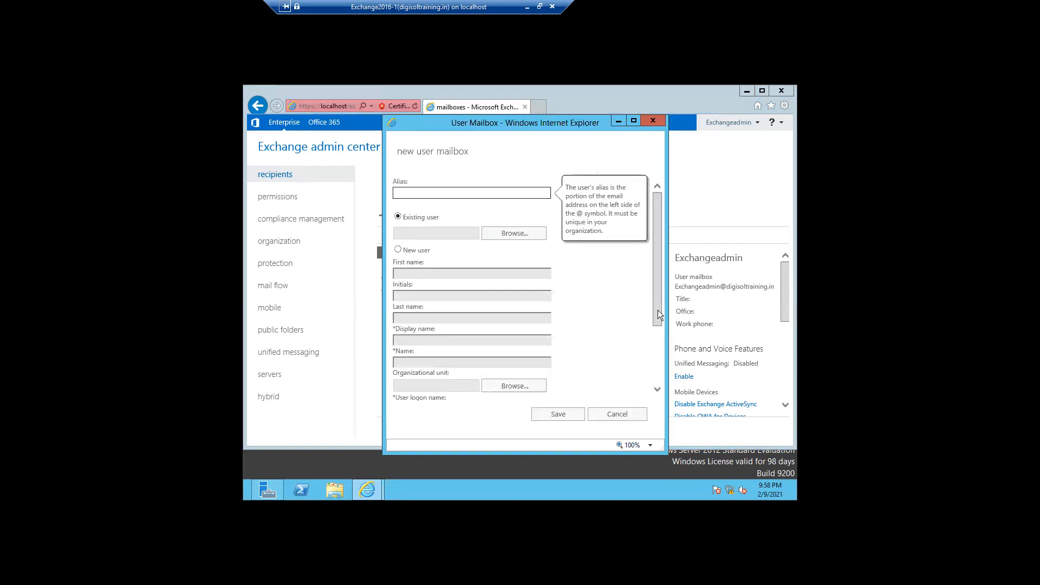
{"action": "left_click_drag", "start_coordinate": [658, 310], "coordinate": [660, 382]}
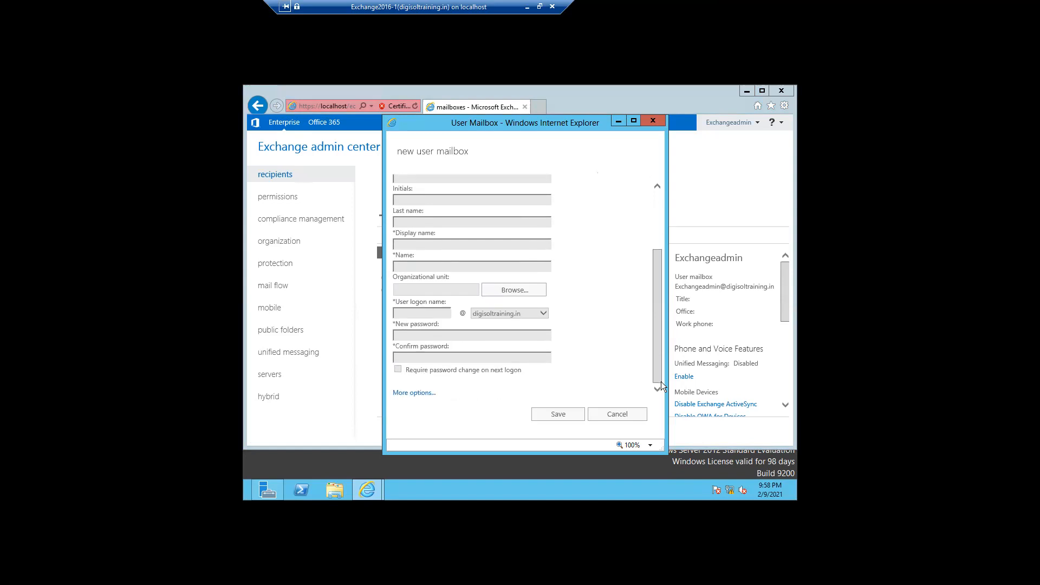
{"action": "left_click", "coordinate": [403, 392]}
{"action": "left_click_drag", "start_coordinate": [654, 313], "coordinate": [658, 367]}
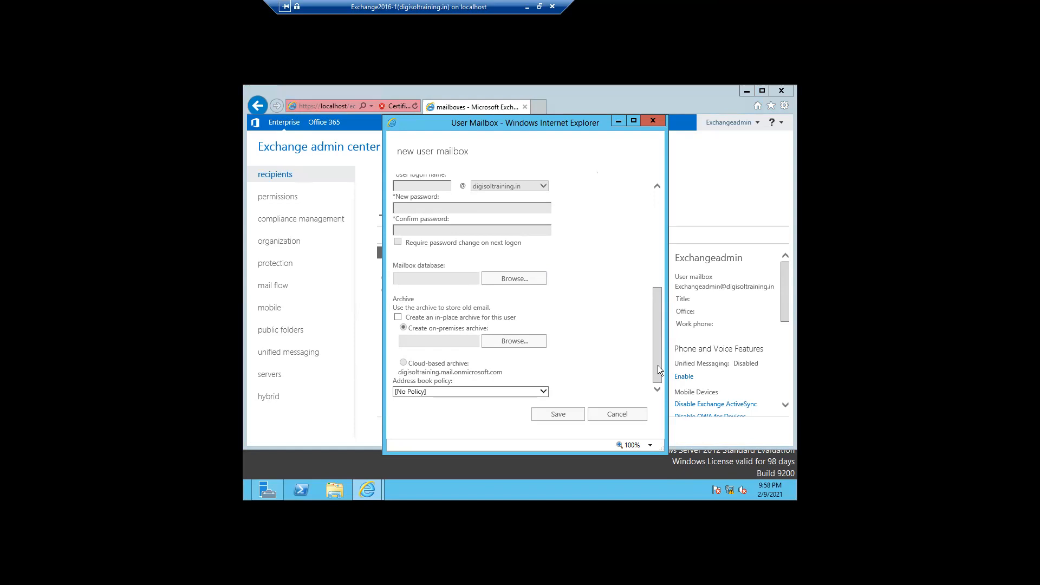
{"action": "left_click", "coordinate": [611, 418]}
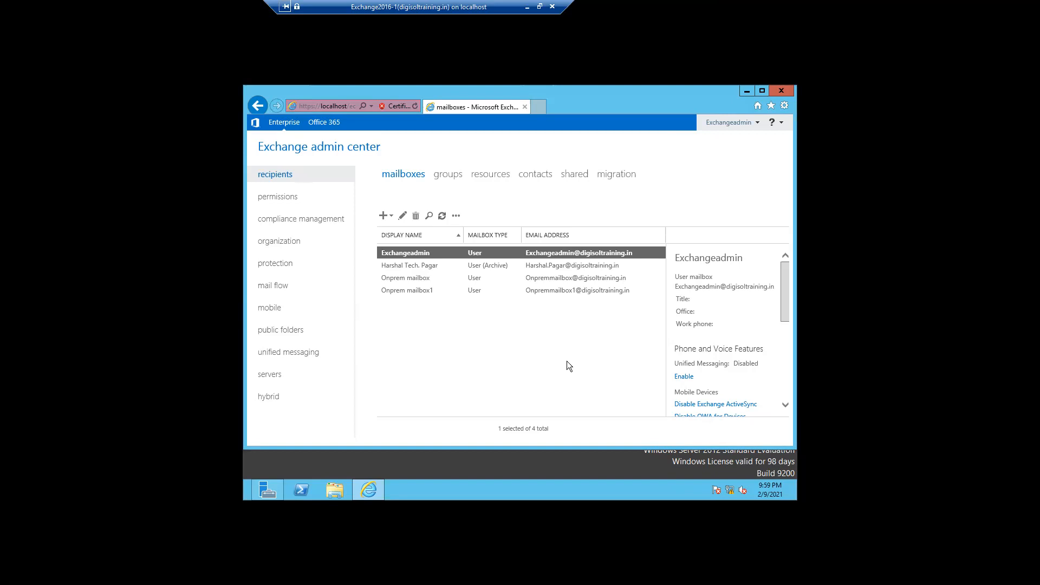
Open the Technical Team group's properties and view its owners, members and membership approval.
{"action": "left_click", "coordinate": [448, 173]}
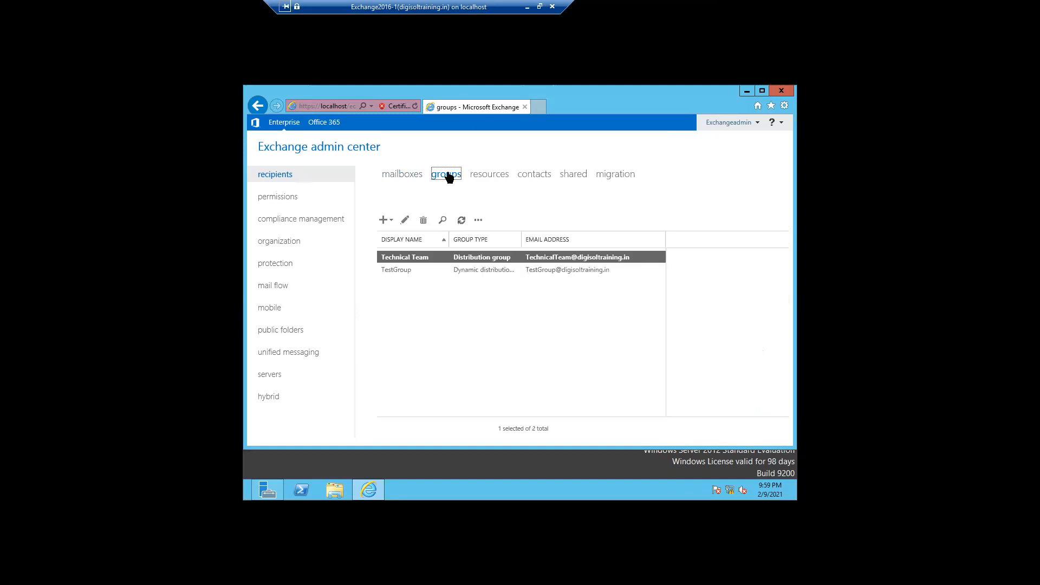
{"action": "double_click", "coordinate": [401, 259]}
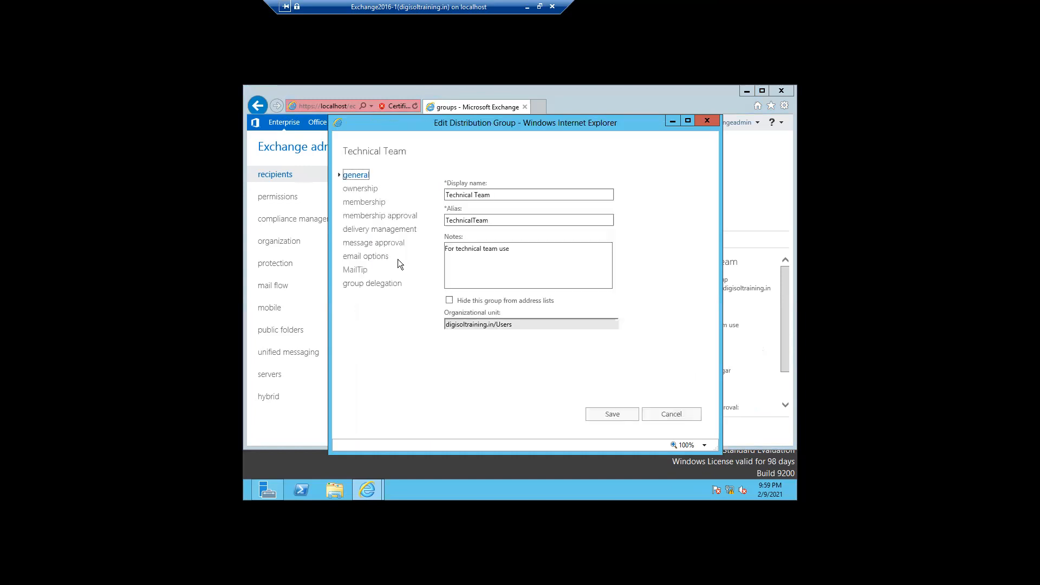
{"action": "left_click", "coordinate": [363, 190]}
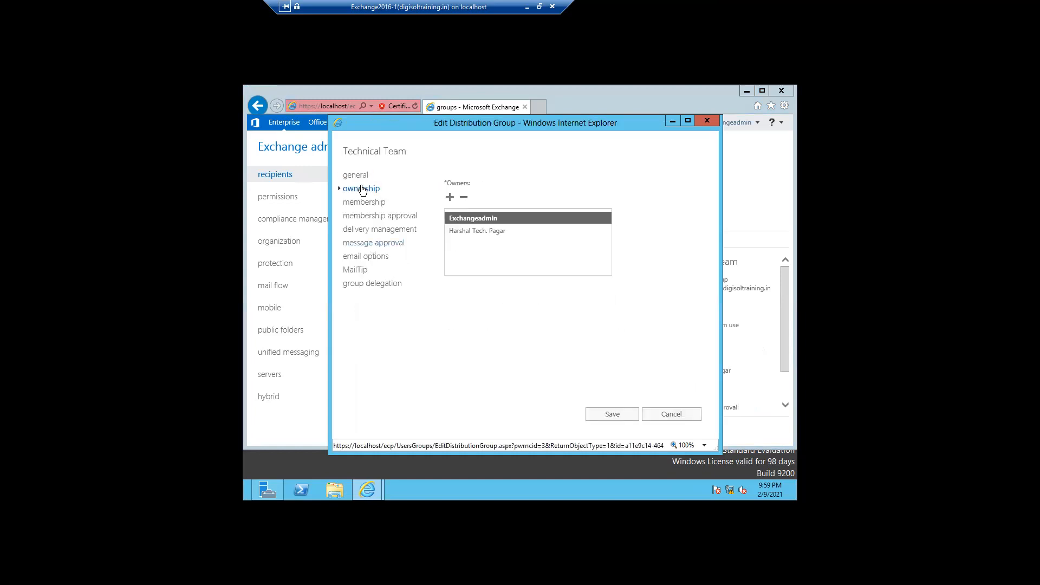
{"action": "left_click", "coordinate": [360, 205]}
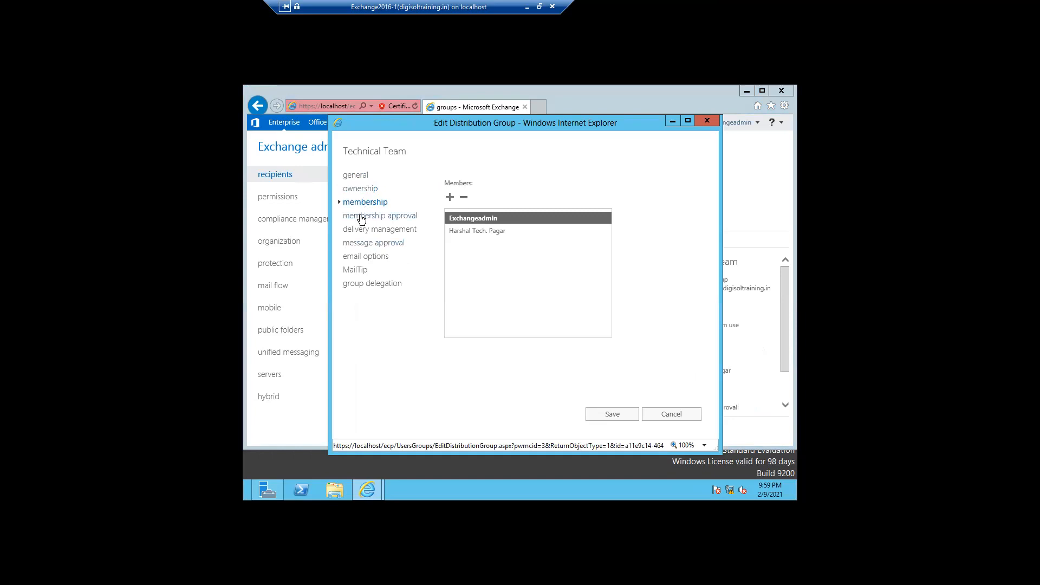
{"action": "left_click", "coordinate": [360, 217]}
Review delivery management, message approval, email addresses, MailTip and delegation, cancel, then show admin roles.
{"action": "left_click", "coordinate": [360, 229]}
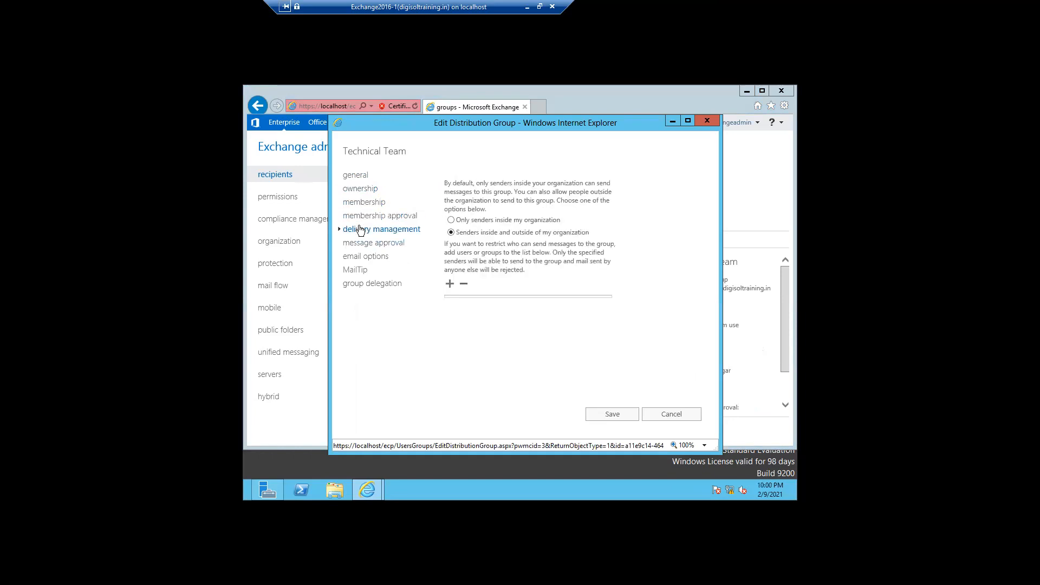
{"action": "left_click", "coordinate": [360, 244]}
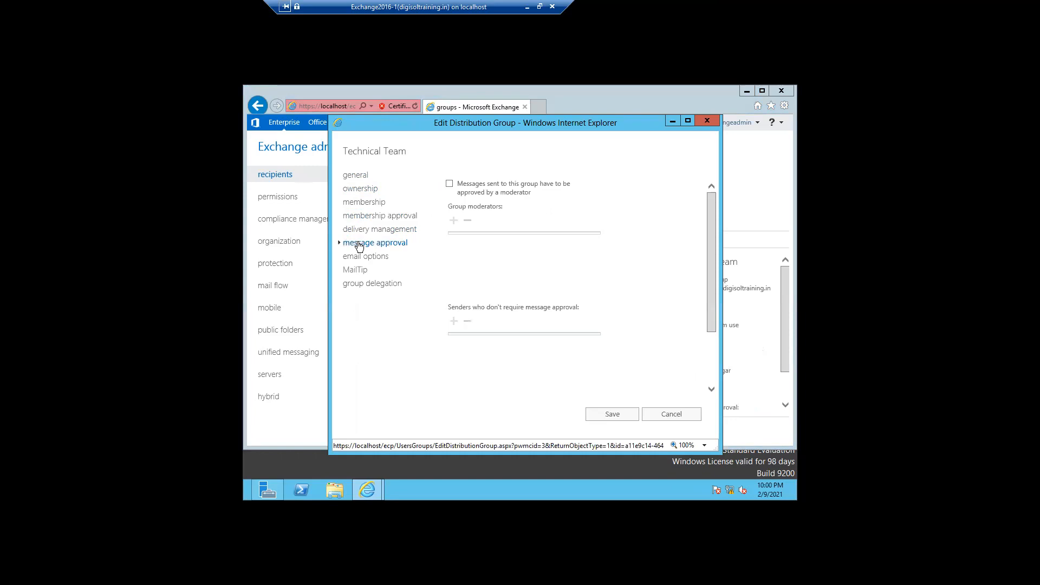
{"action": "left_click", "coordinate": [359, 257]}
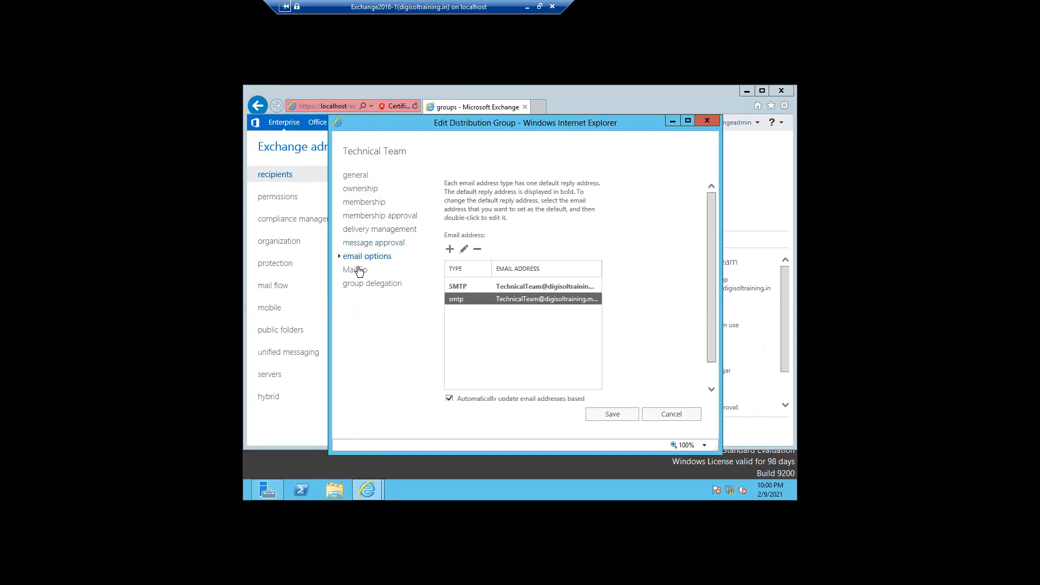
{"action": "left_click", "coordinate": [359, 270]}
{"action": "left_click", "coordinate": [359, 285]}
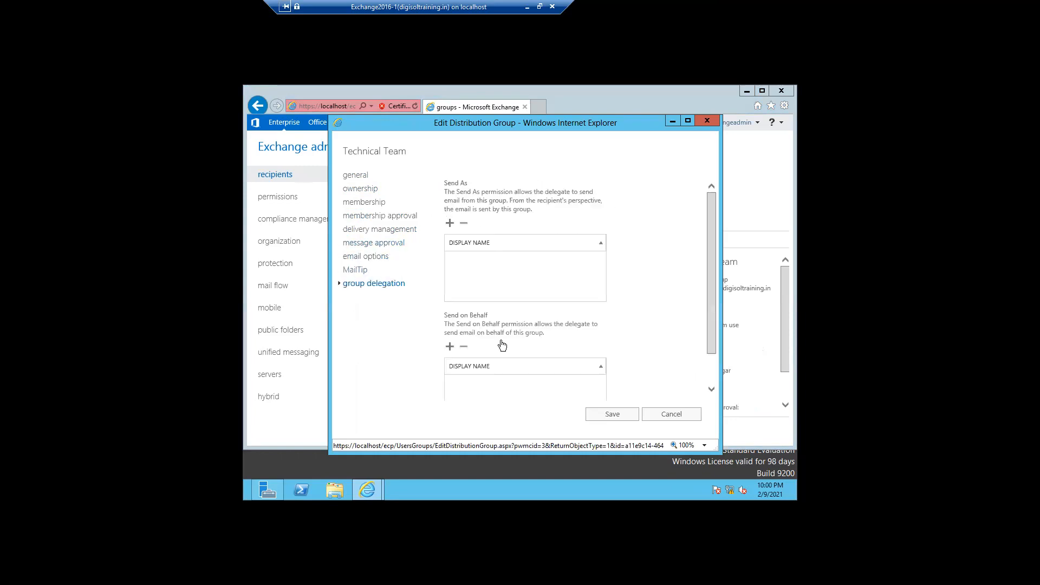
{"action": "left_click", "coordinate": [670, 415]}
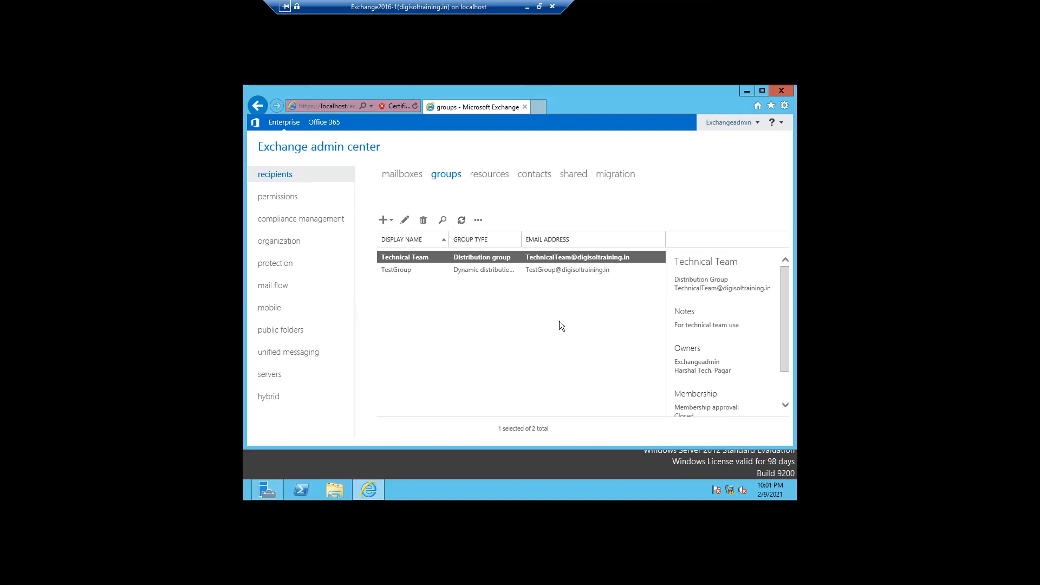
{"action": "left_click", "coordinate": [280, 198]}
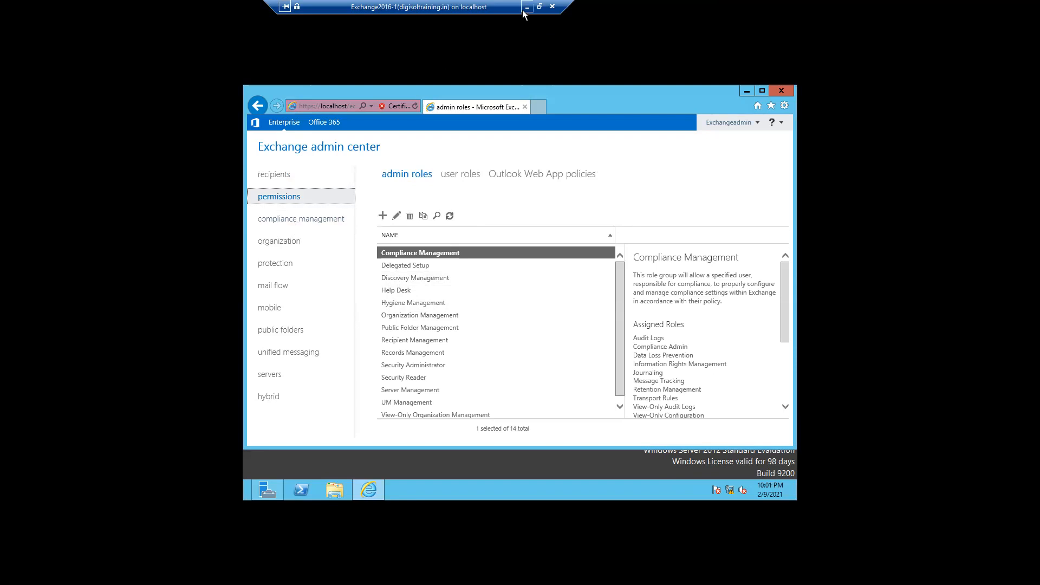
{"action": "left_click", "coordinate": [274, 176]}
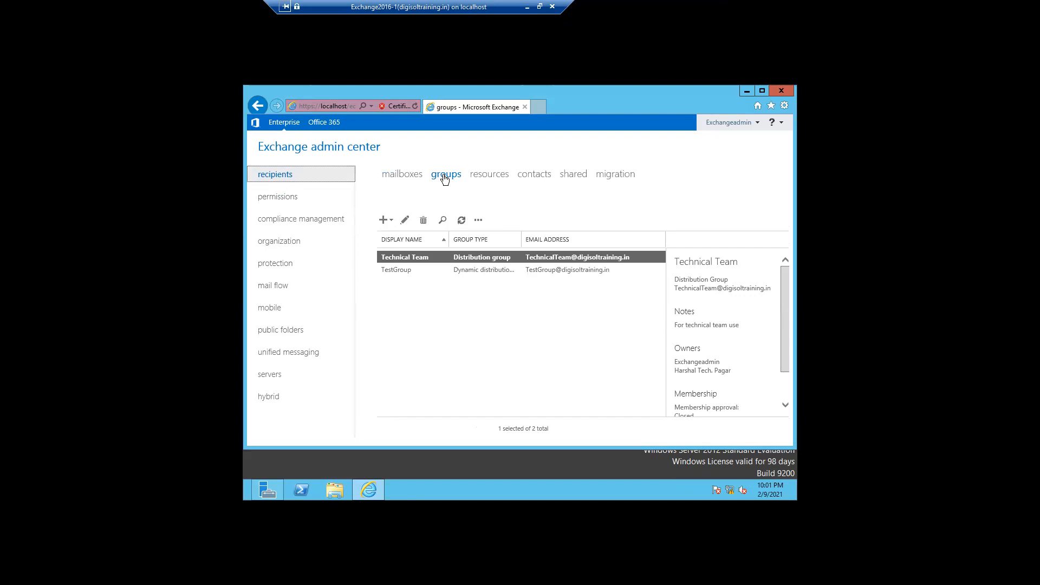
Select the archive-enabled user's mailbox, dismiss the resulting crash, and close Internet Explorer.
{"action": "left_click", "coordinate": [402, 174]}
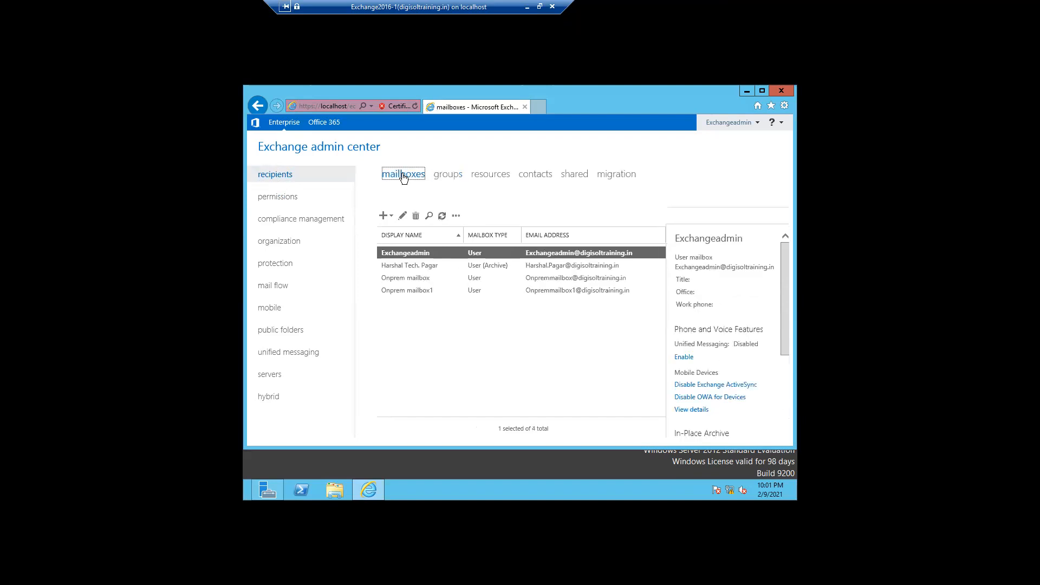
{"action": "left_click", "coordinate": [401, 265]}
{"action": "left_click", "coordinate": [386, 218]}
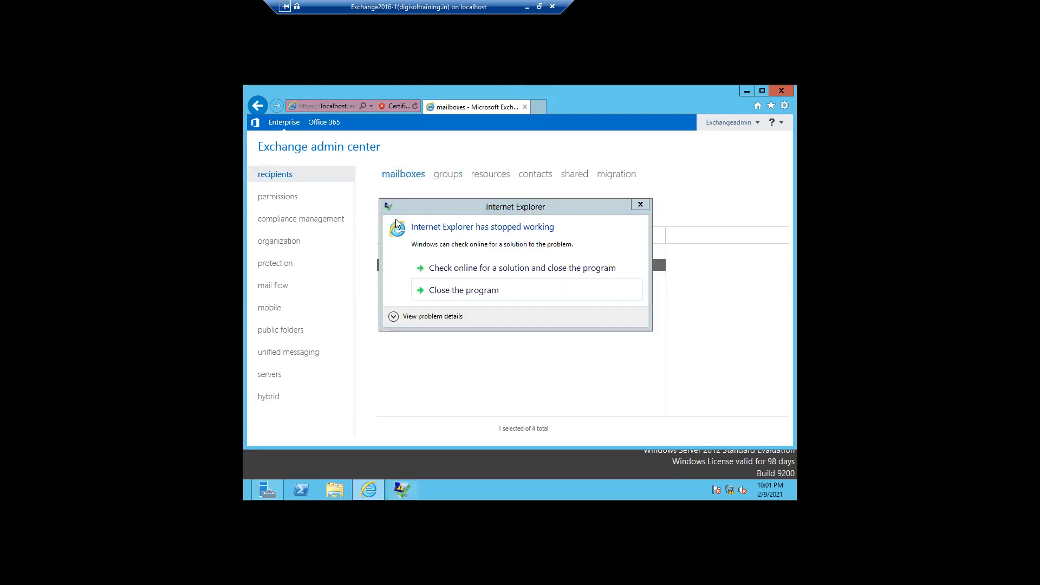
{"action": "left_click", "coordinate": [441, 294]}
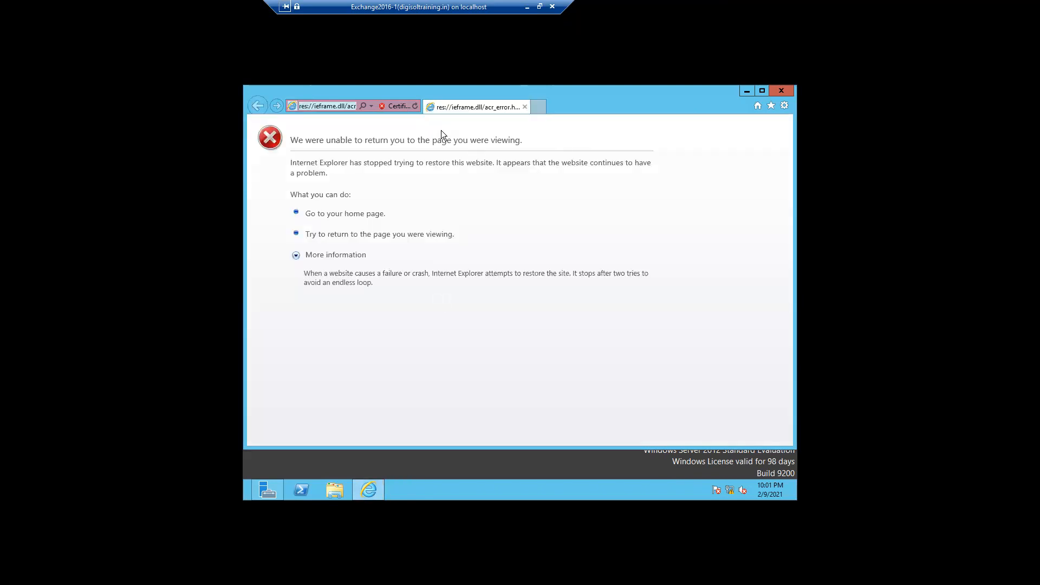
{"action": "left_click", "coordinate": [414, 106]}
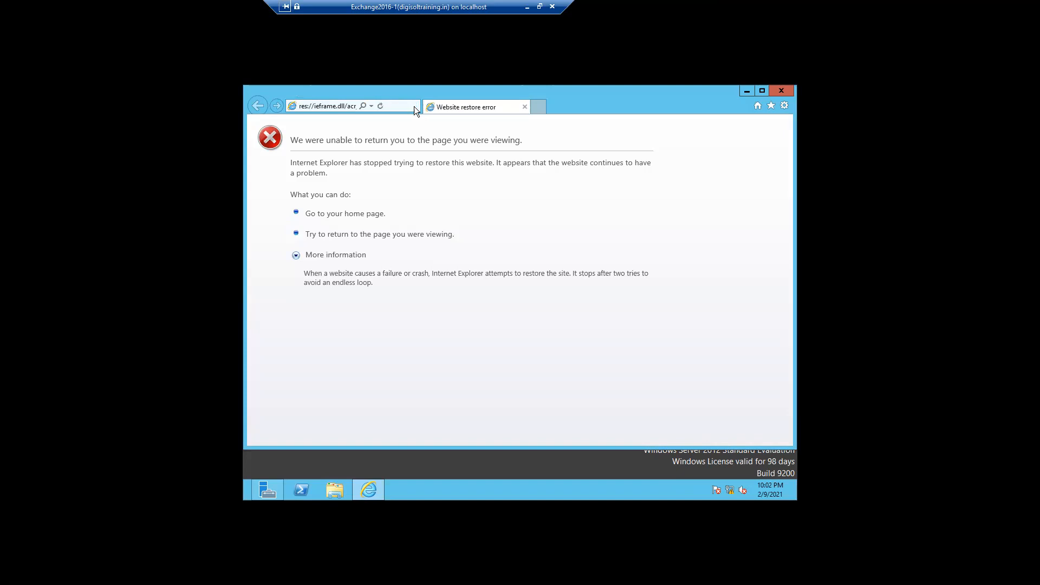
{"action": "left_click", "coordinate": [523, 108]}
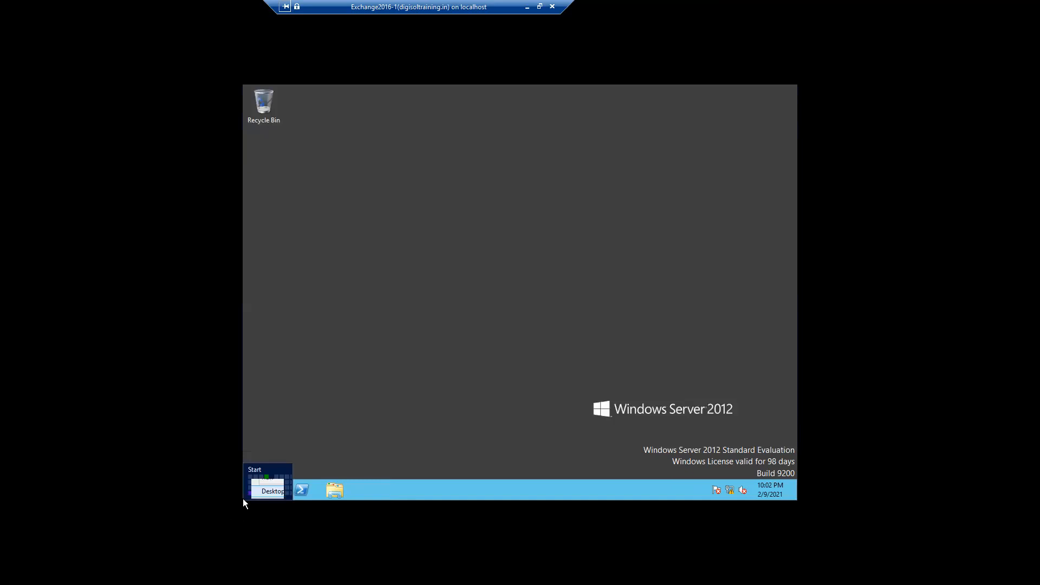
Relaunch Exchange Administrative Center via an 'exch' search, then minimize the VM session to reveal Hyper-V Manager.
{"action": "right_click", "coordinate": [243, 498]}
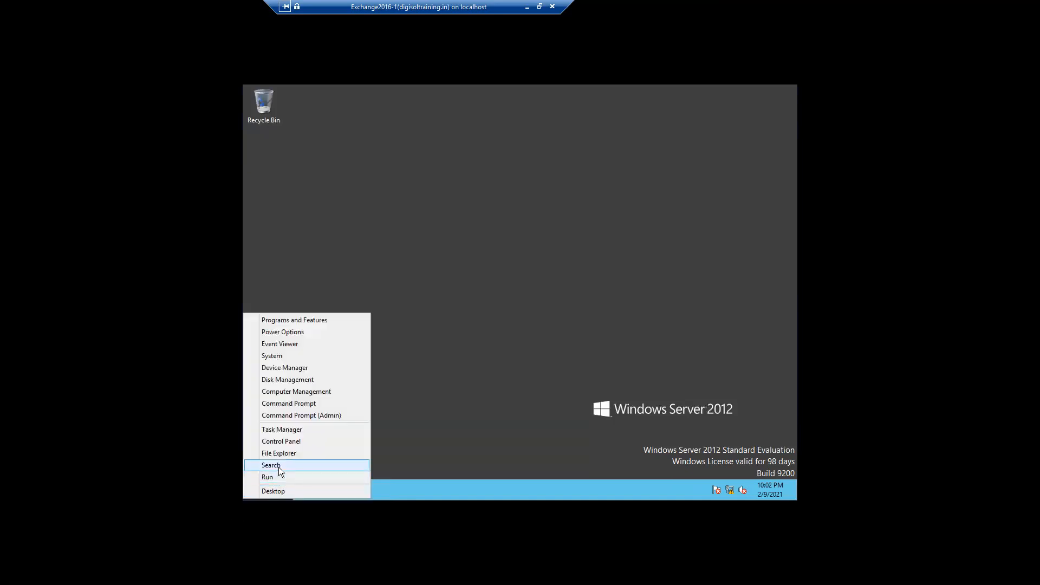
{"action": "left_click", "coordinate": [279, 467]}
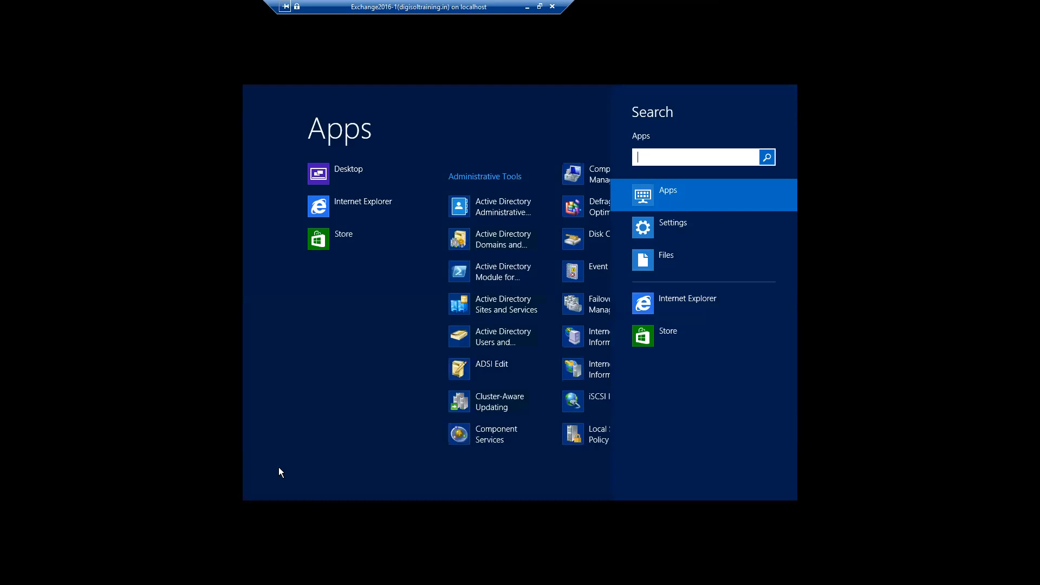
{"action": "type", "text": "exch"}
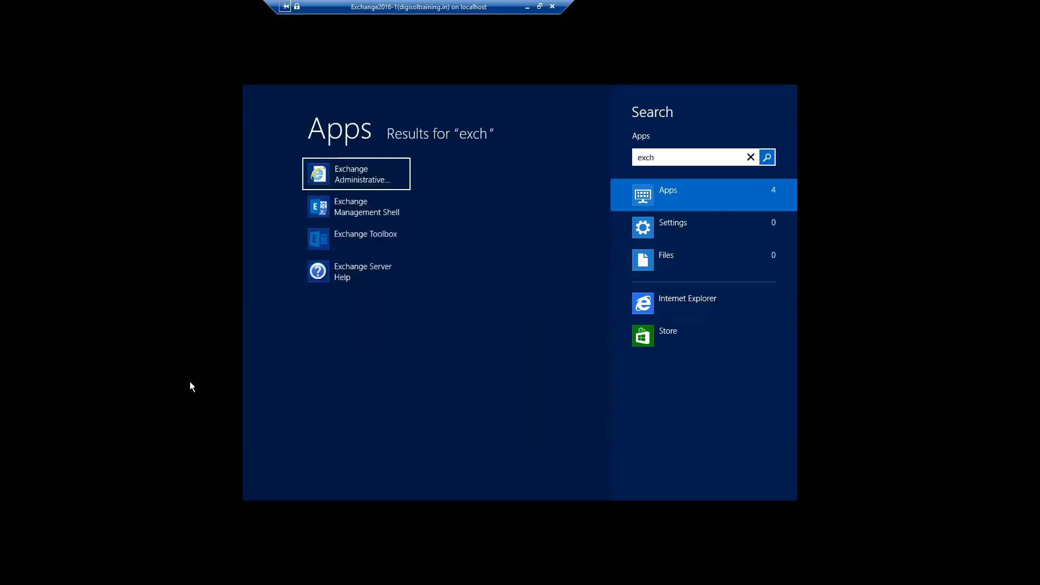
{"action": "left_click", "coordinate": [365, 185]}
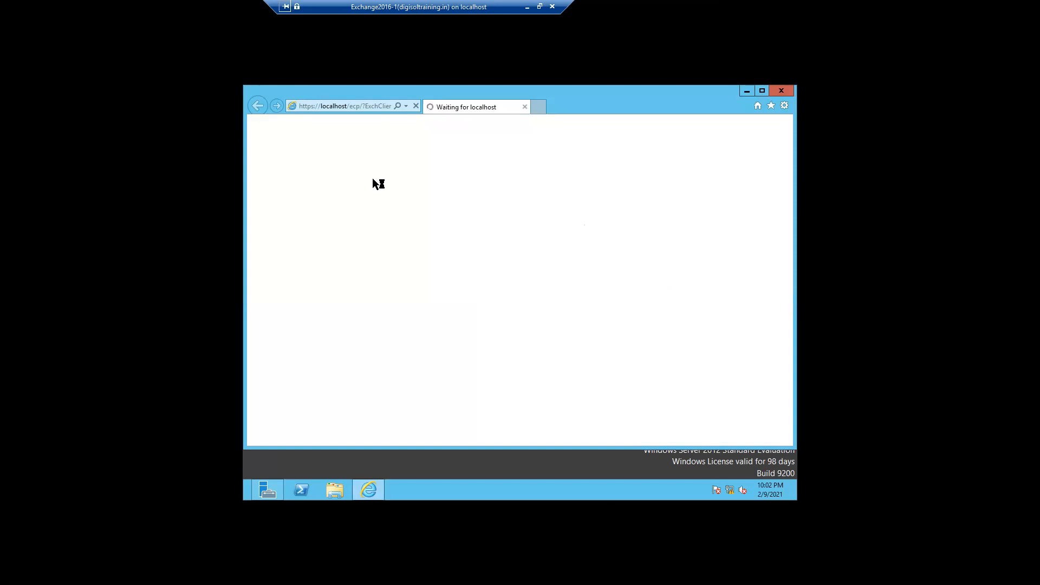
{"action": "left_click", "coordinate": [525, 8]}
{"action": "mouse_move", "coordinate": [587, 12]}
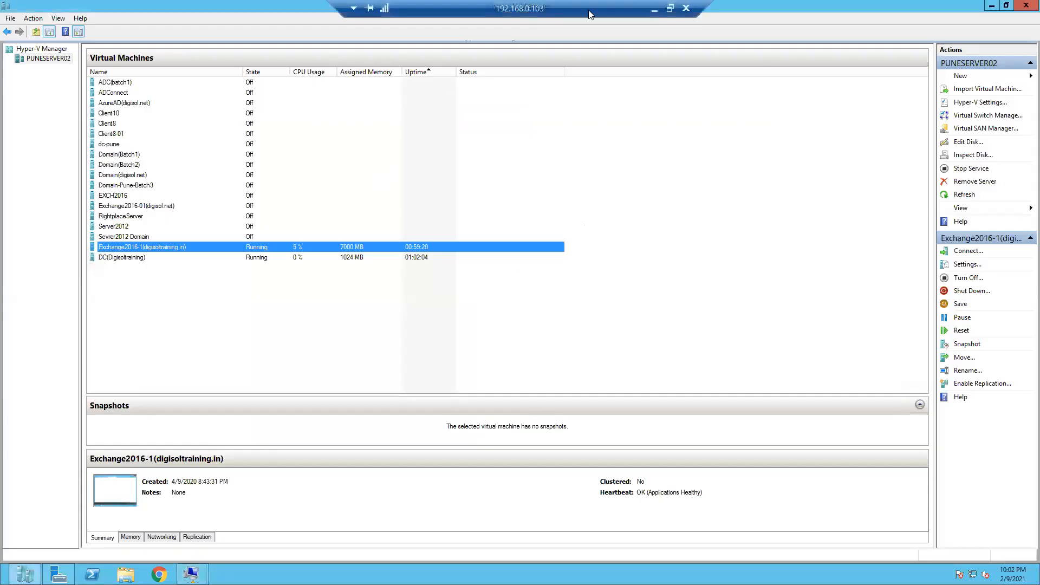